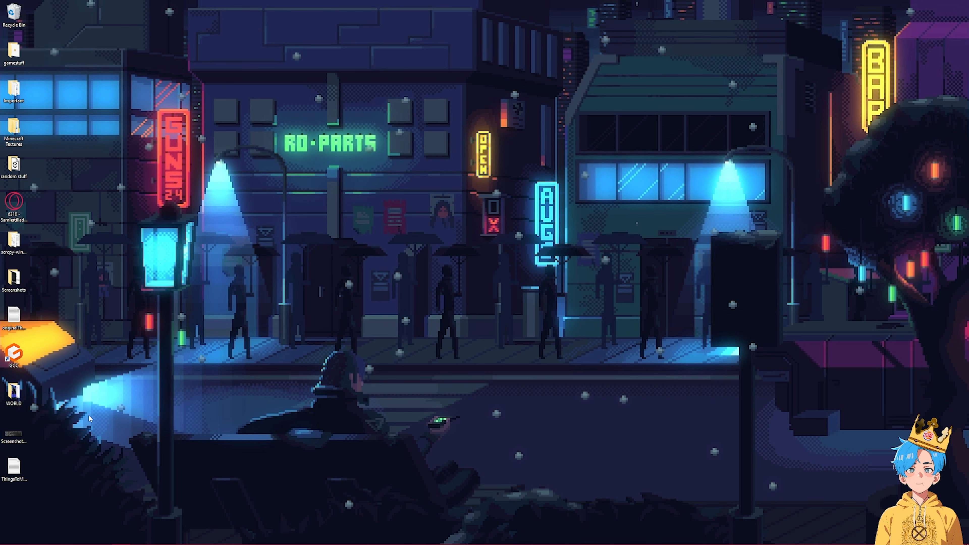
- Open the TrueNAS SCALE download page and skip the email sign-up to reach the downloads
key(super)
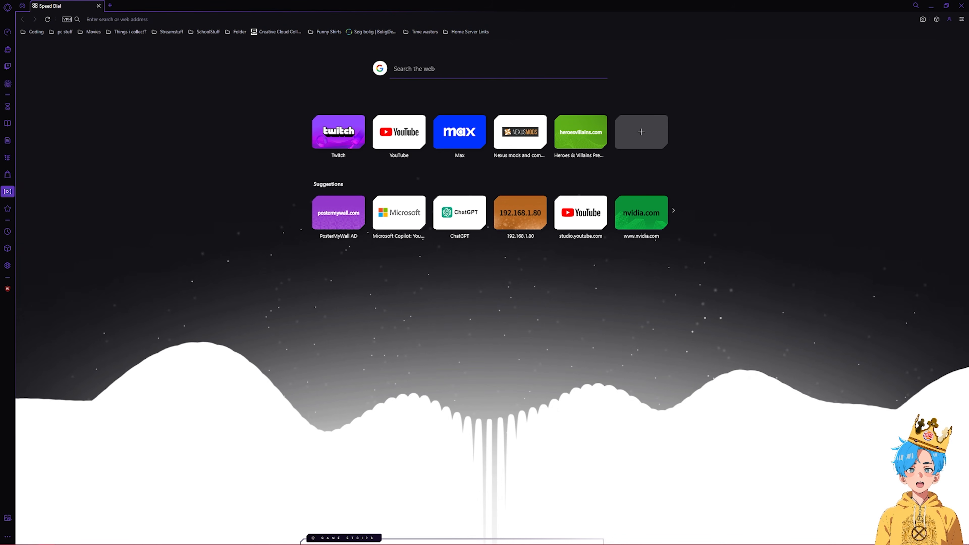
click(110, 19)
text(https://www.truenas.com/download-truenas-scale/)
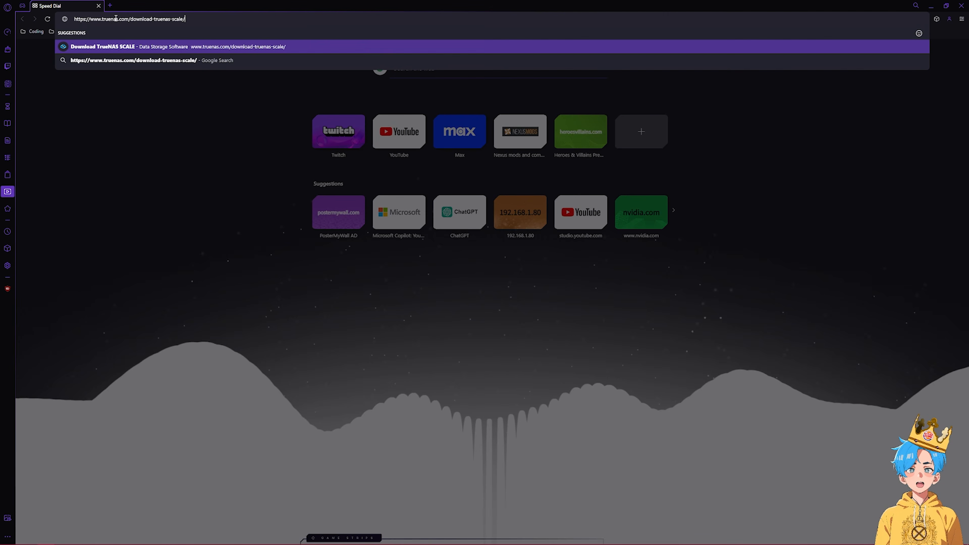
key(Return)
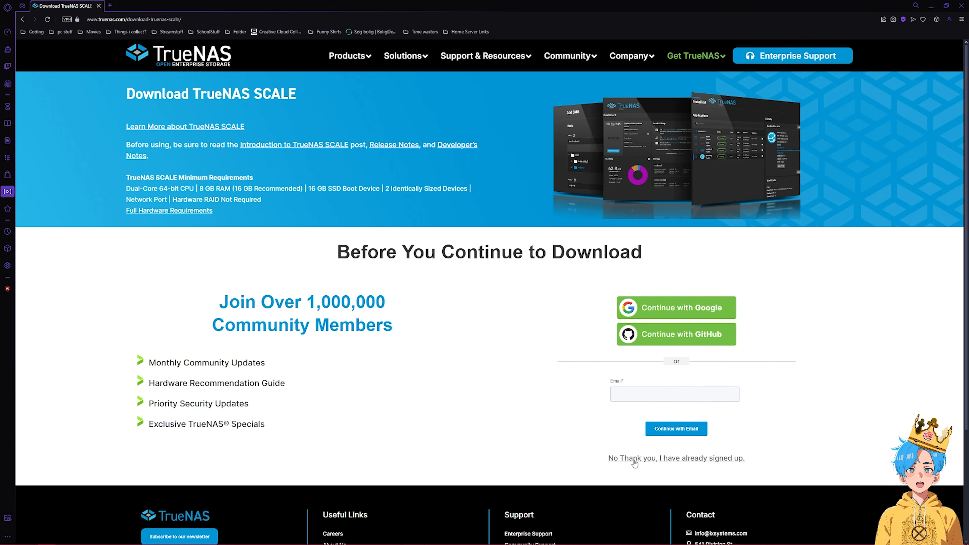
click(639, 462)
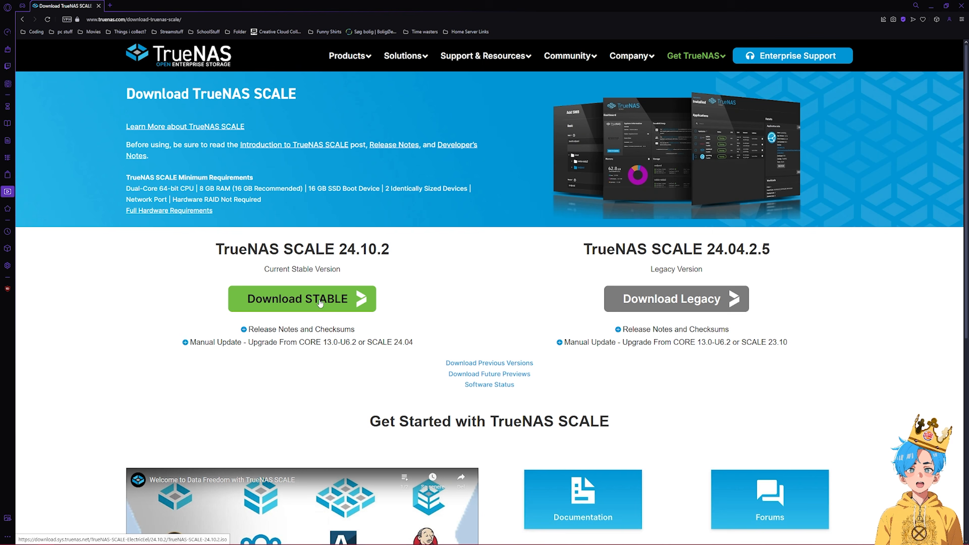
- Look for balenaEtcher among installed apps, then start a new browser tab
key(super)
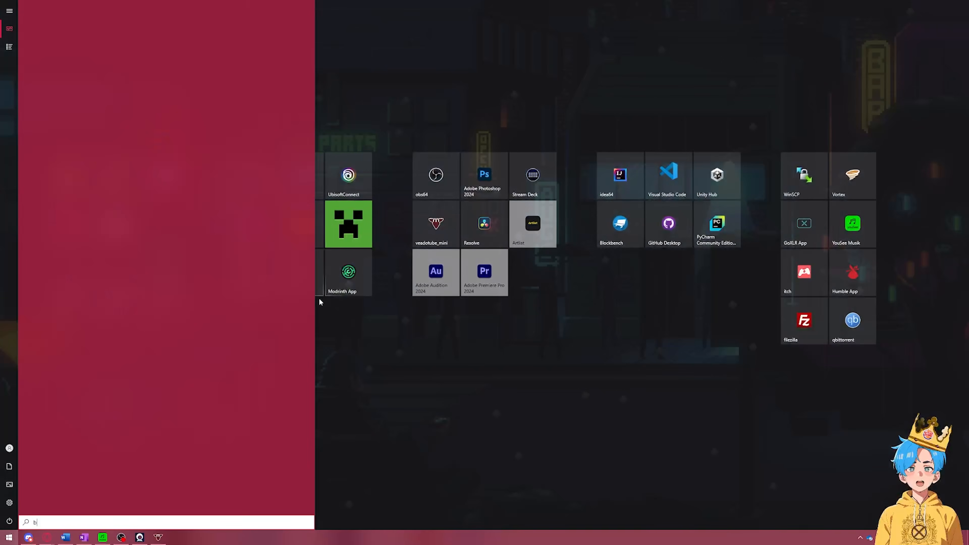
text(balen)
key(Escape)
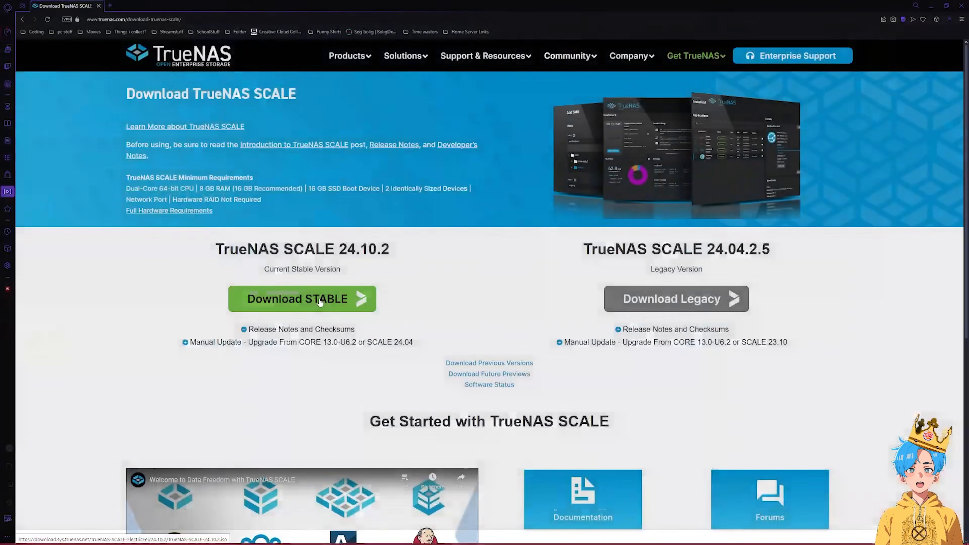
key(ctrl+t)
- Search Google for 'balena etcher' and open the balenaEtcher website
text(balena etcher)
key(Return)
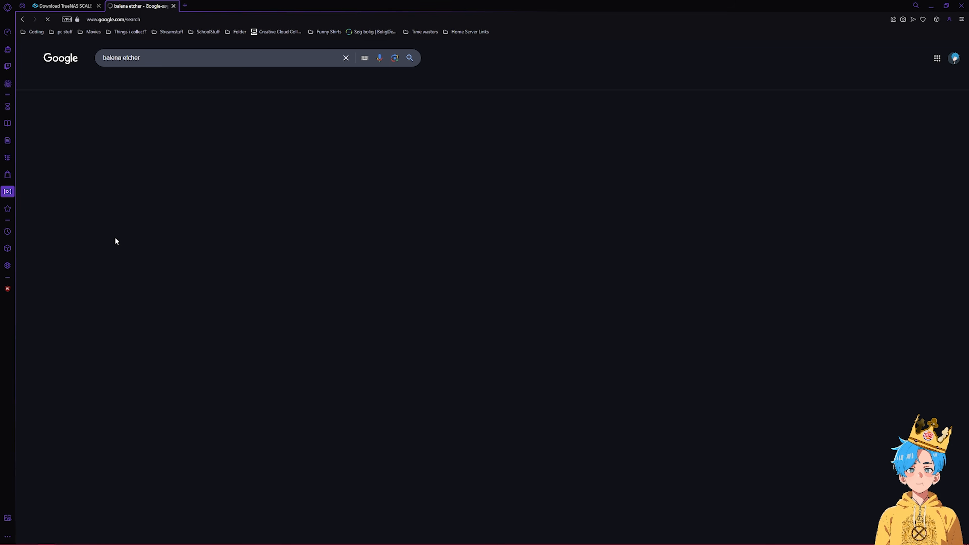
click(138, 120)
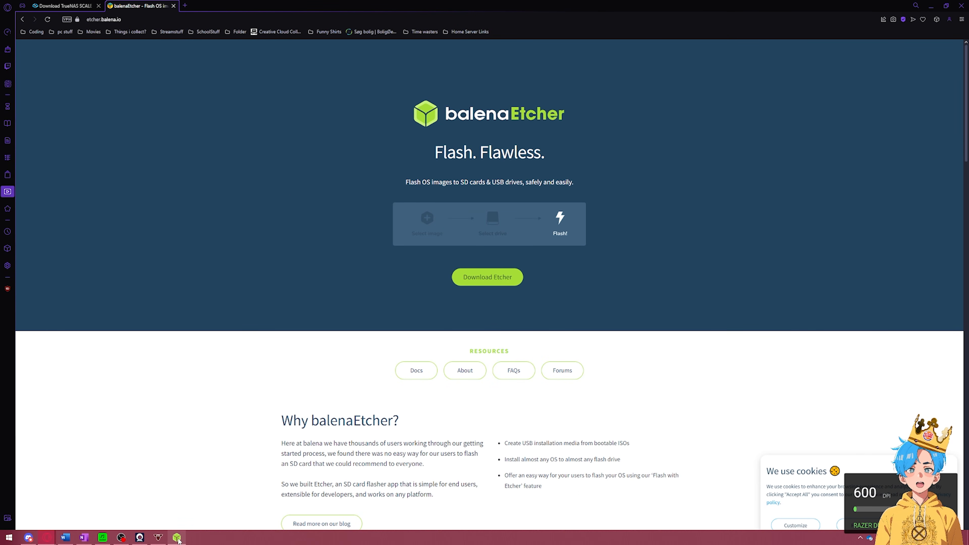
- Load the TrueNAS SCALE ISO from Downloads into balenaEtcher, leaving the target drive unselected
click(177, 539)
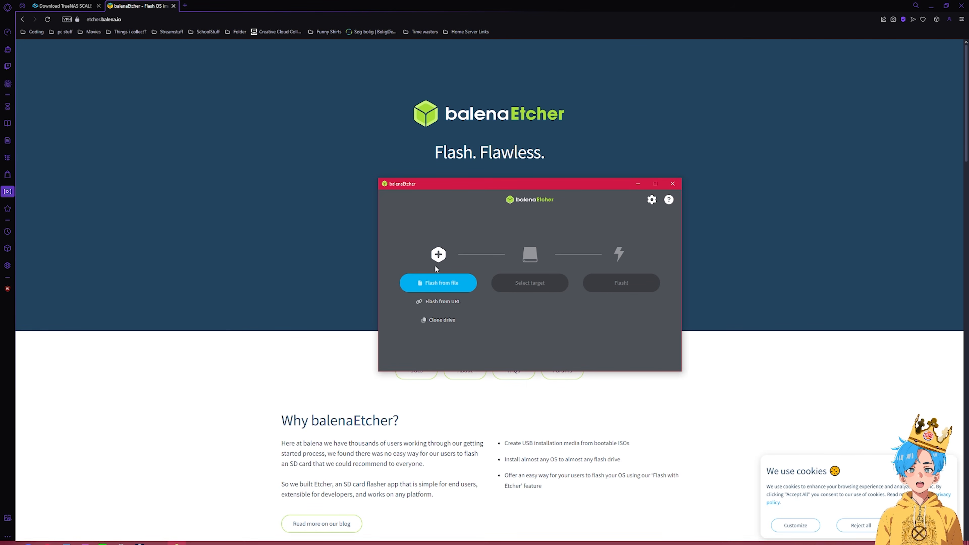
click(448, 288)
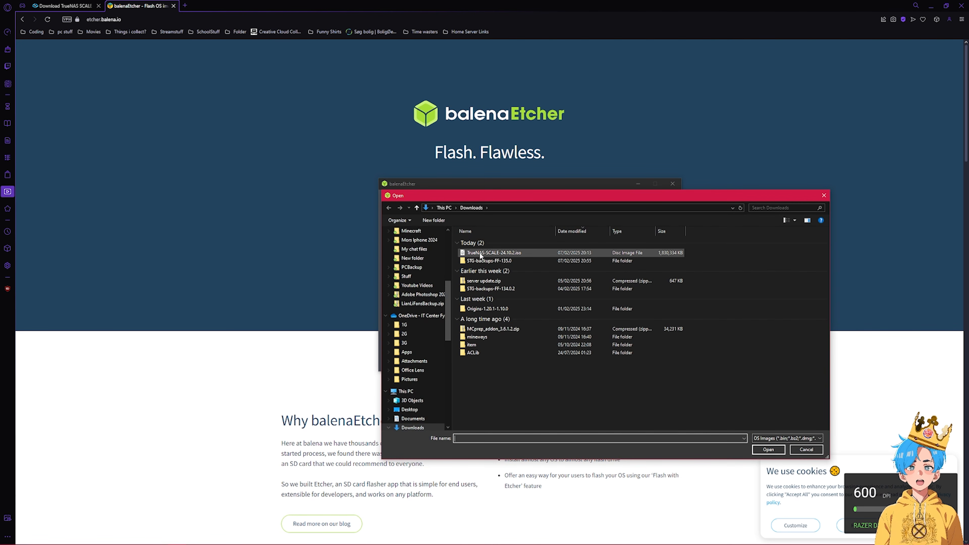
double_click(481, 255)
click(507, 282)
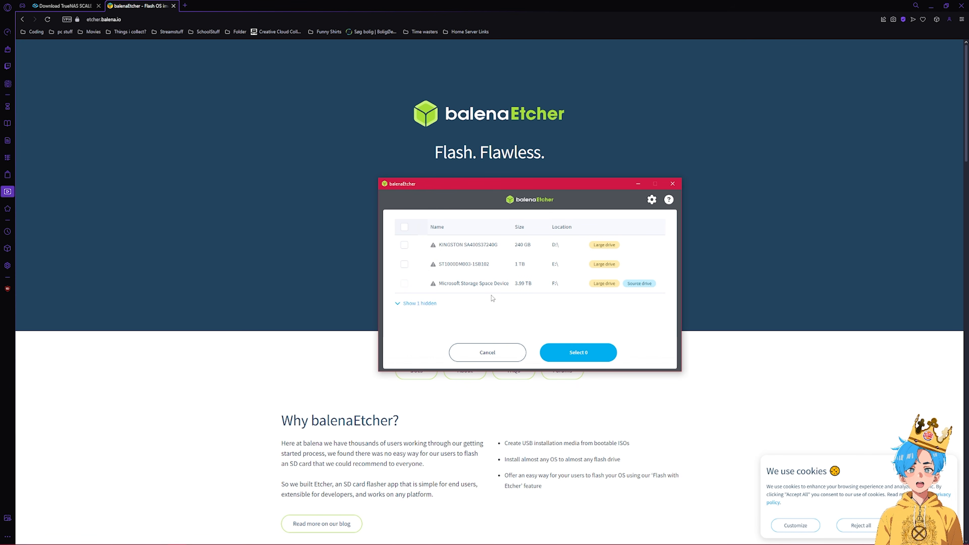
click(477, 356)
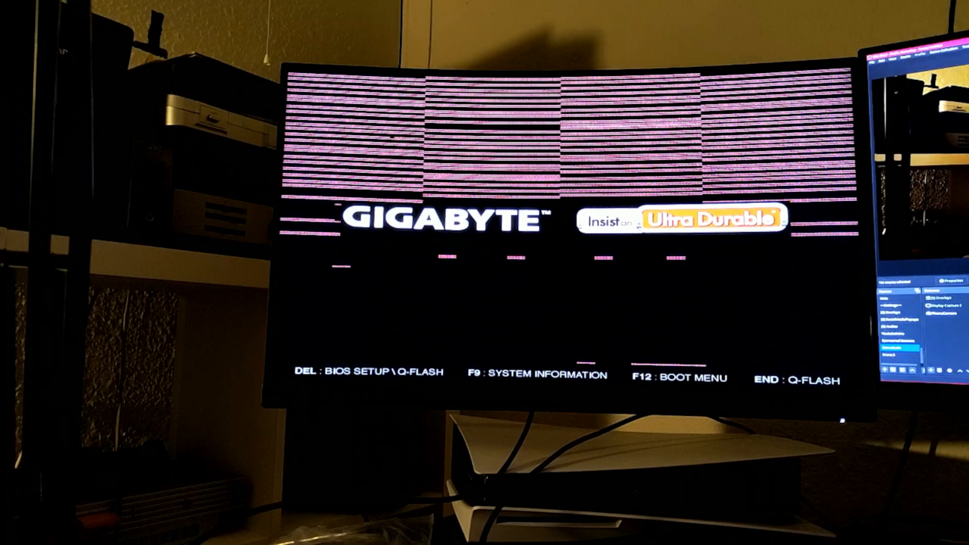
- Boot the server from the Verbatim USB stick into the TrueNAS SCALE installer
key(F12)
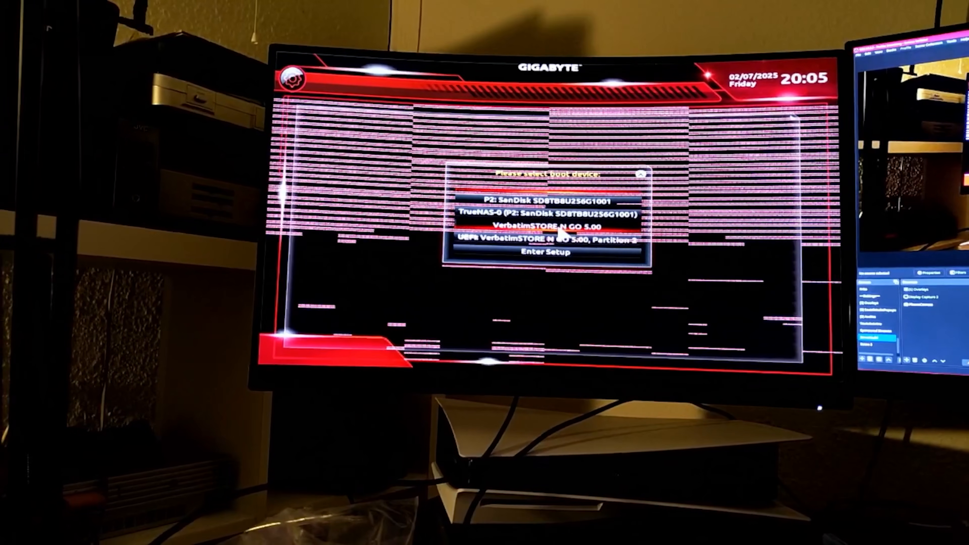
click(560, 229)
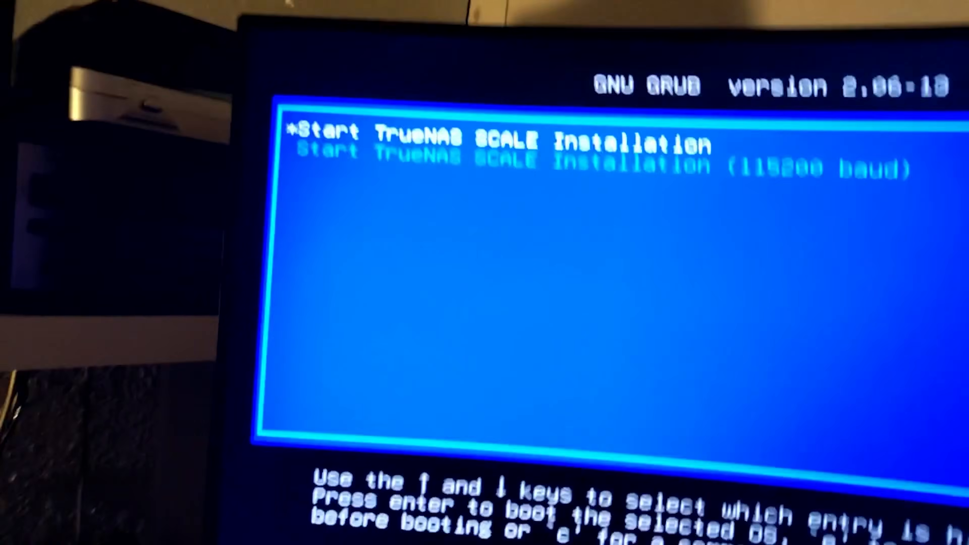
key(Down)
key(Return)
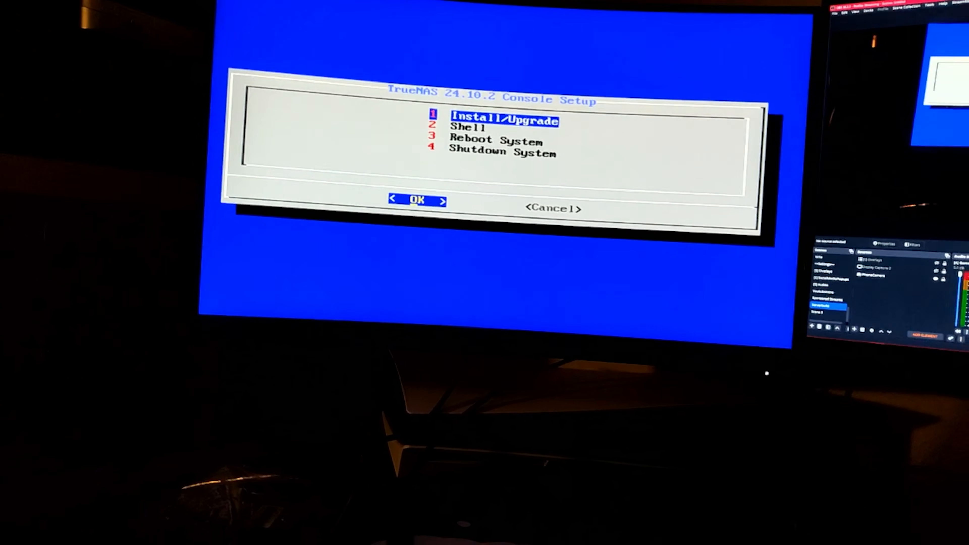
- Choose Install/Upgrade in the installer console menu
key(Down)
key(Up)
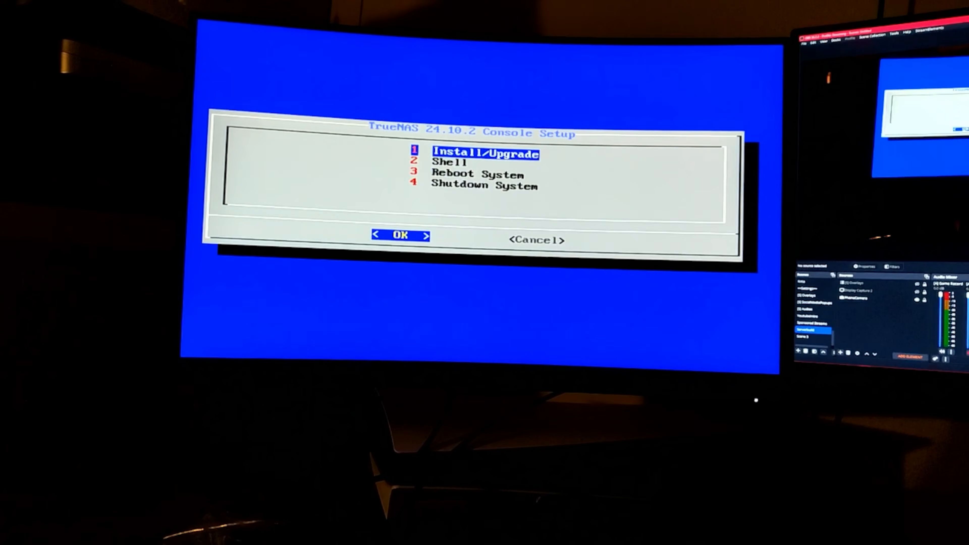
key(Down)
key(Up)
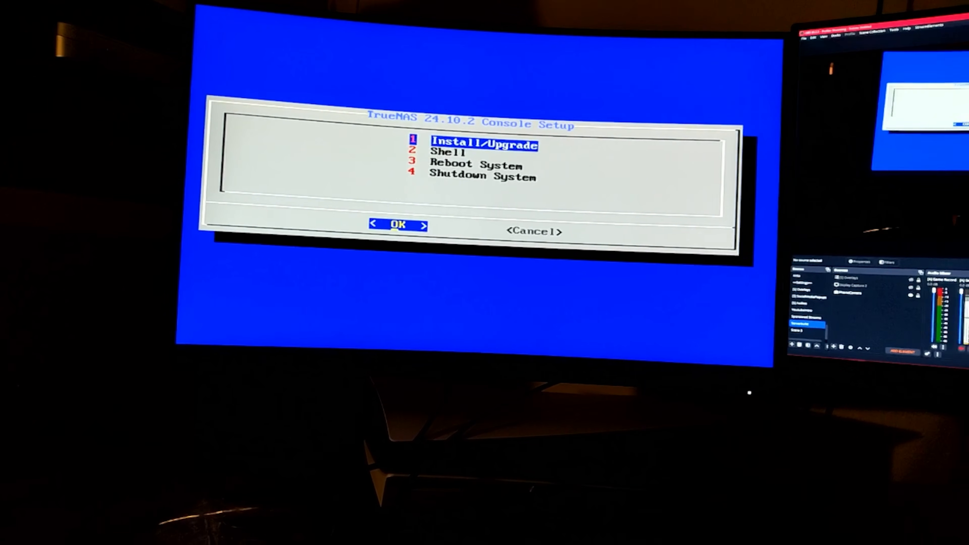
key(Return)
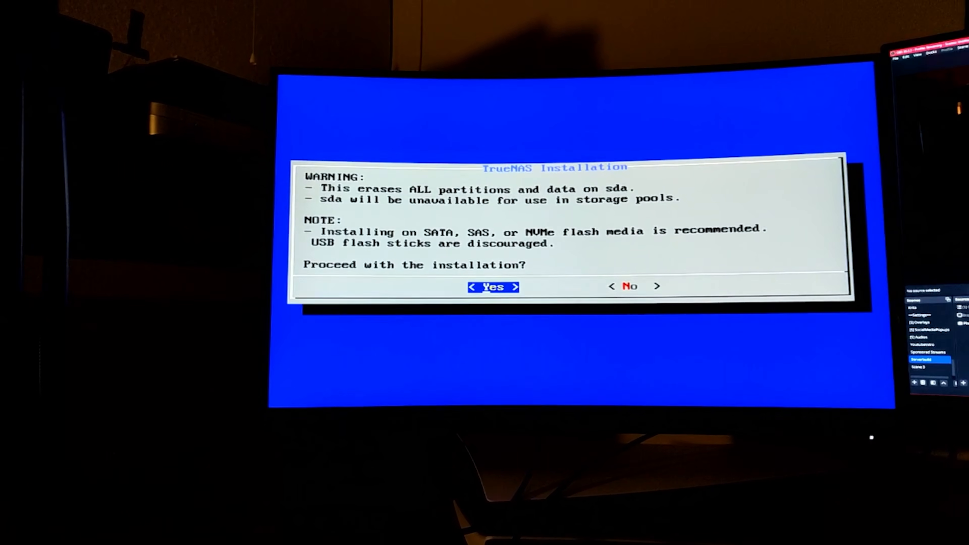
- Confirm erasing sda, choose web UI authentication, then boot the installed TrueNAS SCALE from GRUB
key(Return)
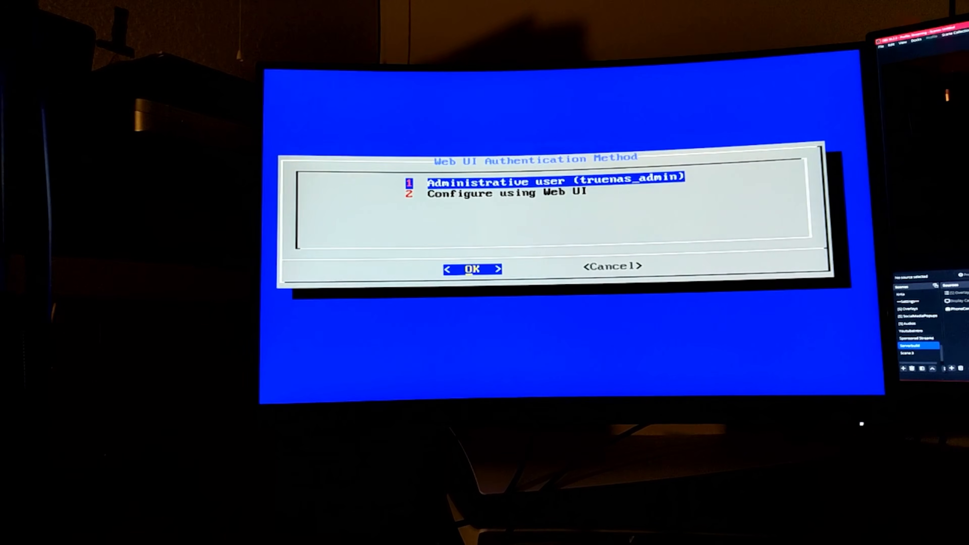
key(Down)
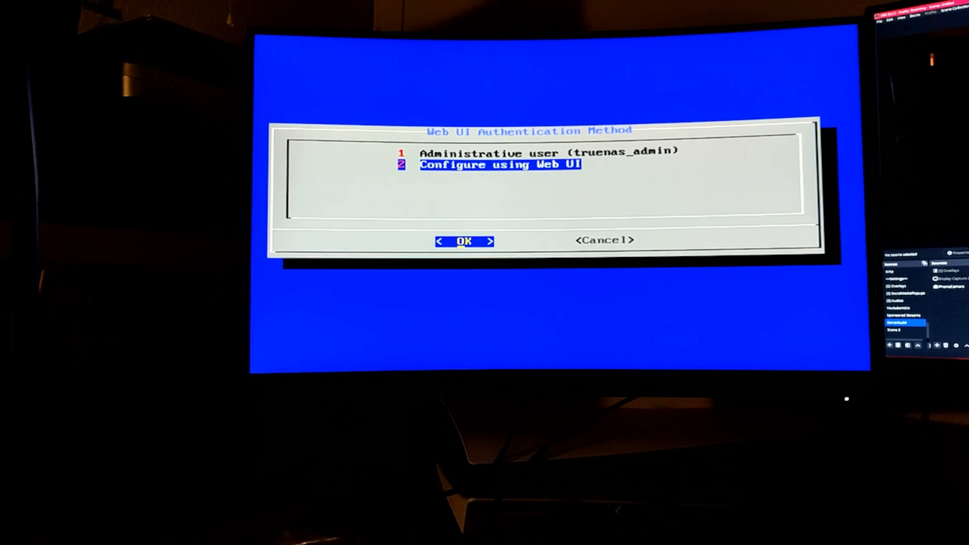
key(Return)
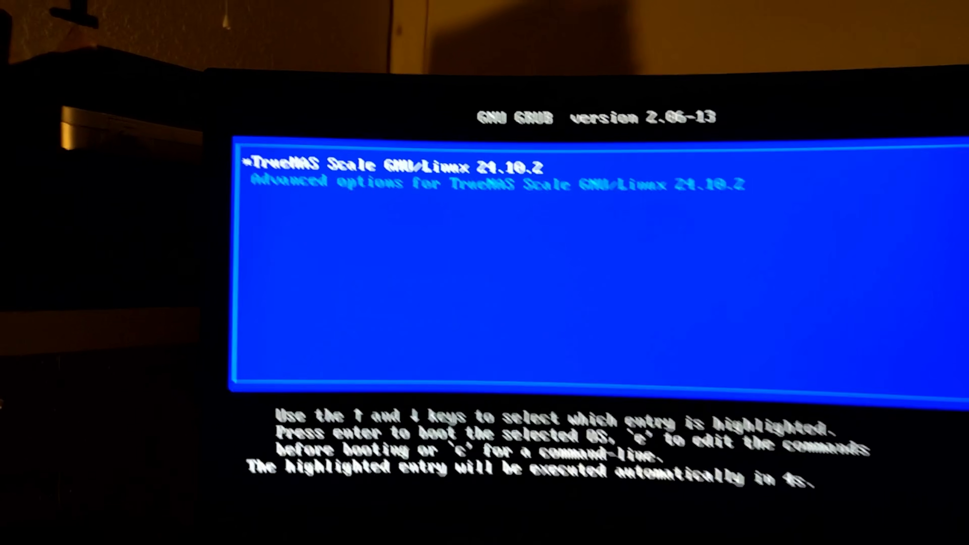
key(Return)
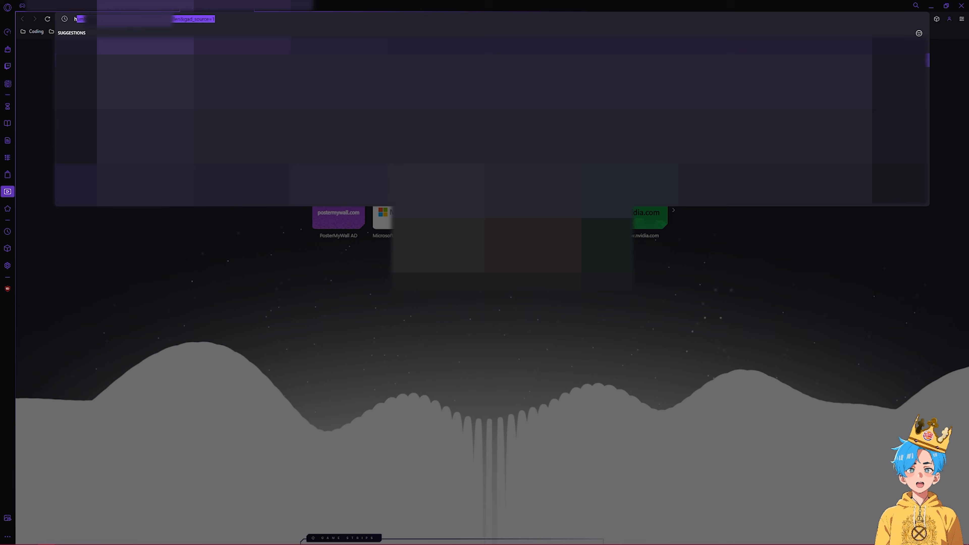
- Browse to the TrueNAS server's 192.168 IP address to open its web interface
key(BackSpace)
key(BackSpace)
text(192.1)
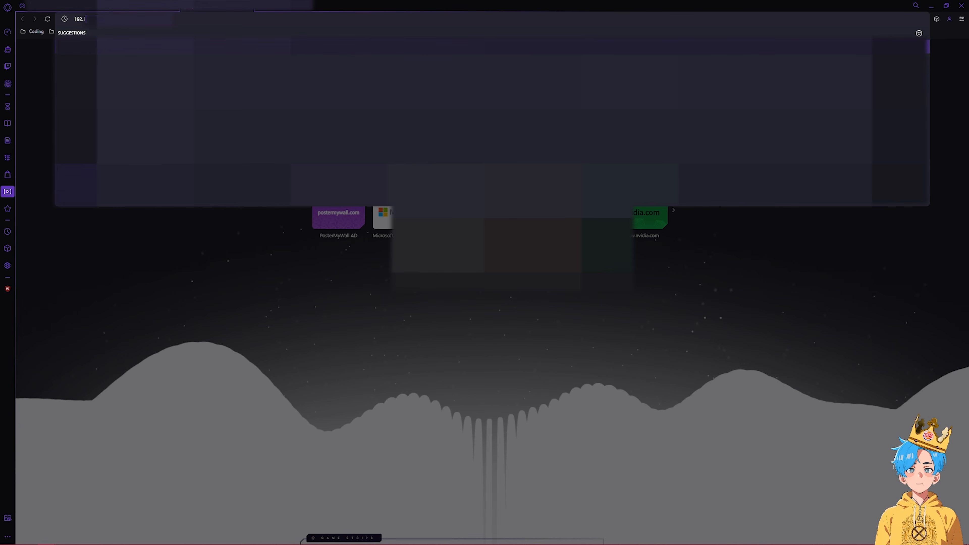
text(6)
key(BackSpace)
text(68)
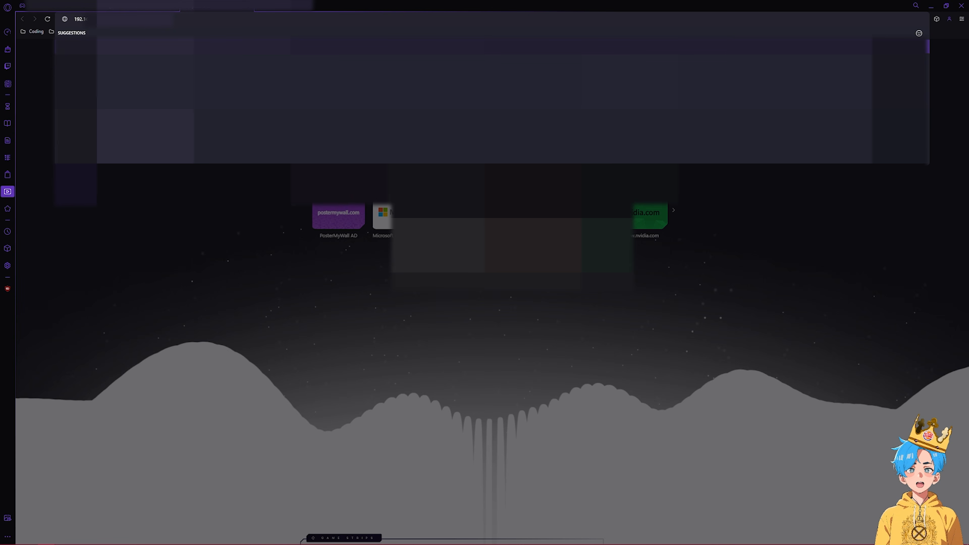
key(Return)
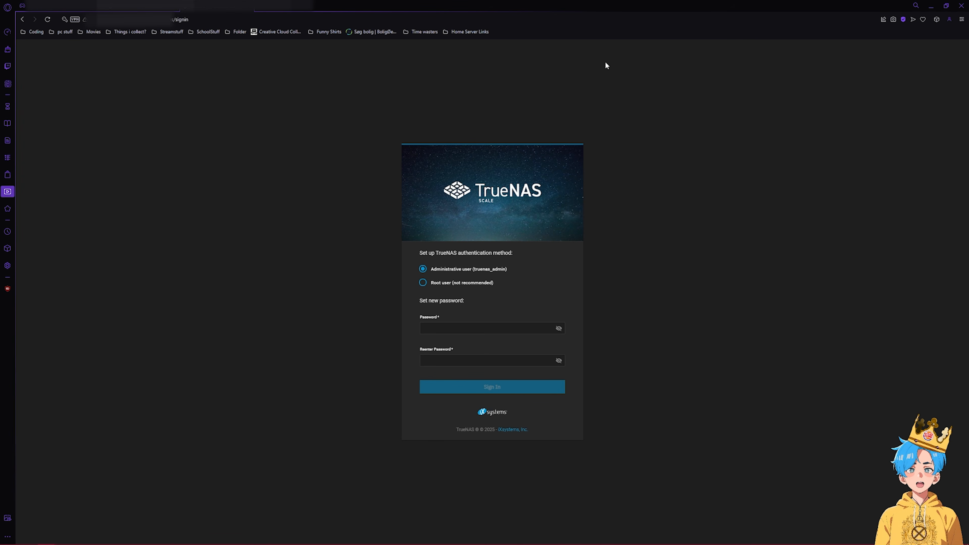
- Pick the administrative user truenas_admin, set and confirm a new password, and sign in
click(468, 284)
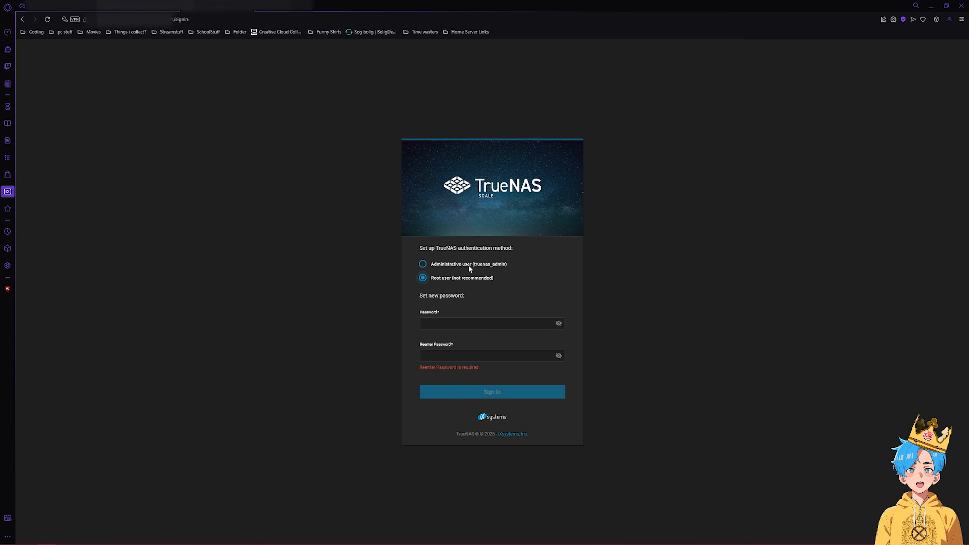
click(469, 265)
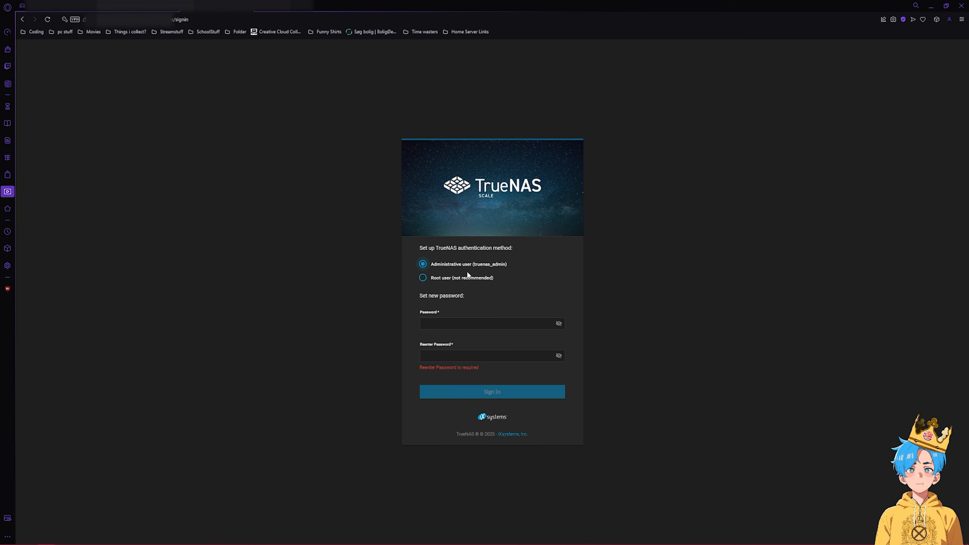
click(491, 326)
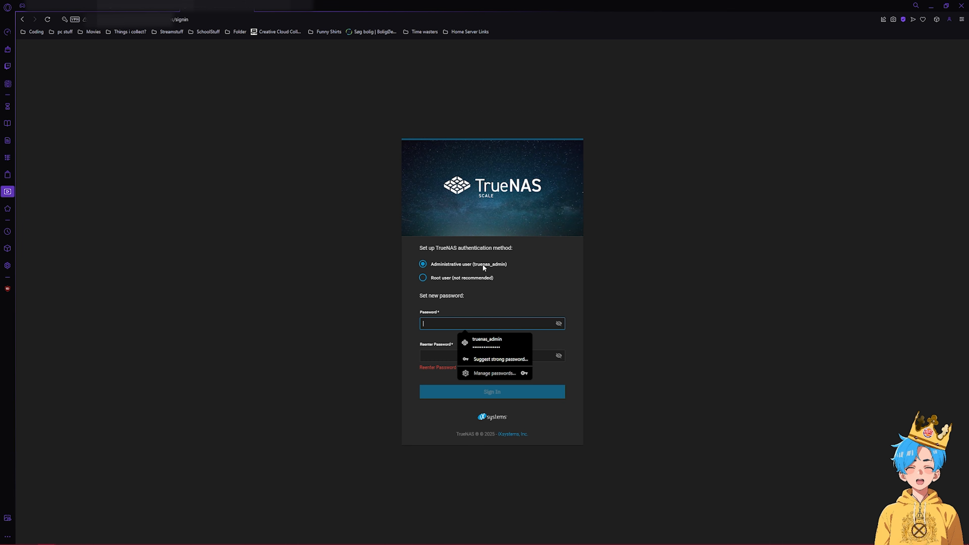
drag(473, 264, 493, 265)
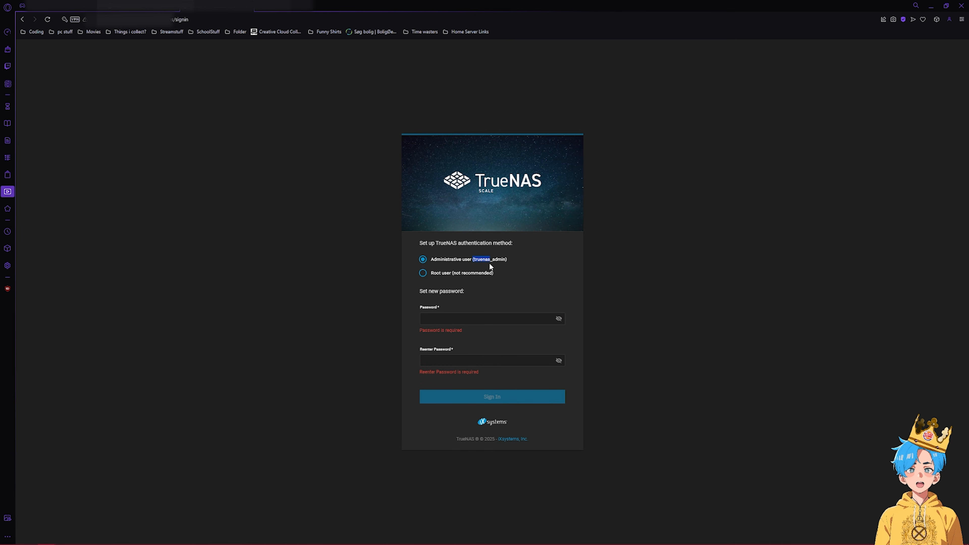
click(490, 313)
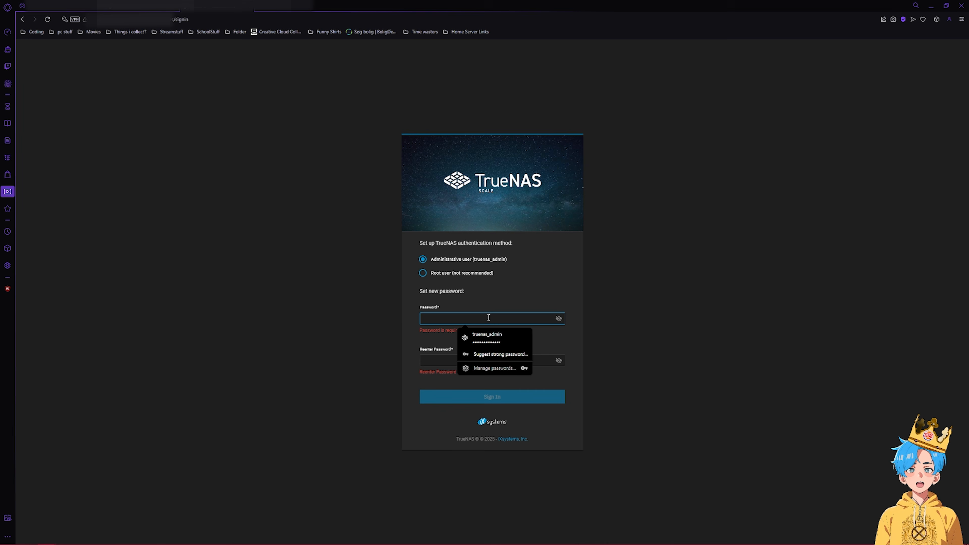
text(••••••••••••••••)
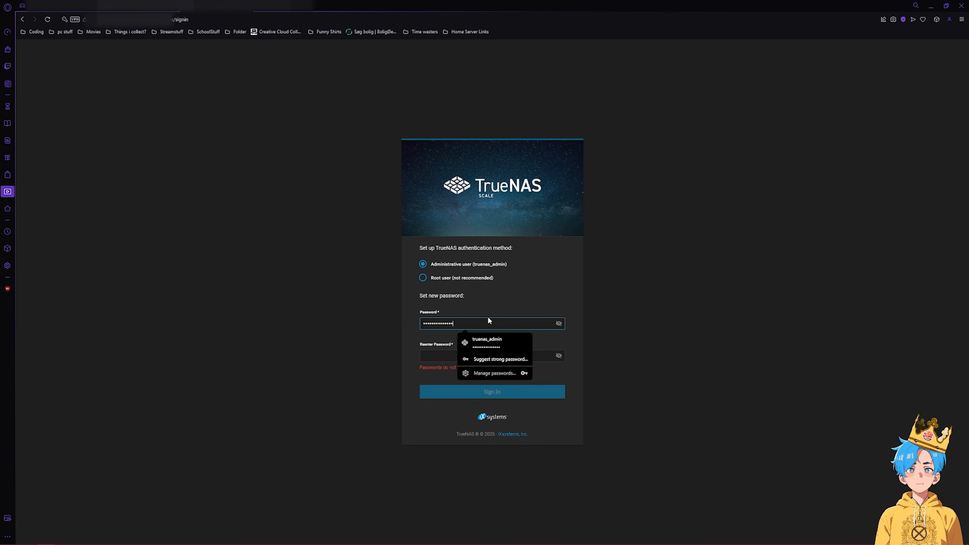
click(453, 355)
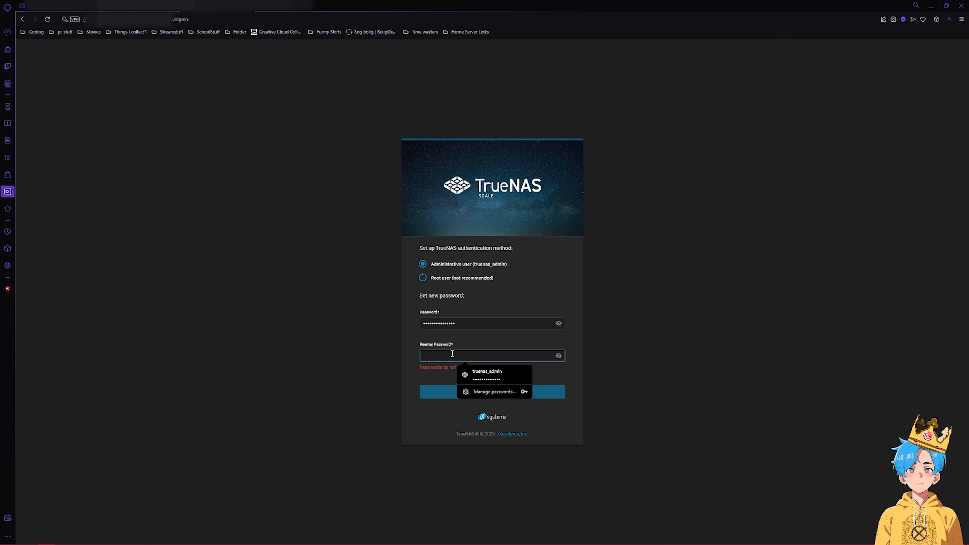
text(••••••••••••••••)
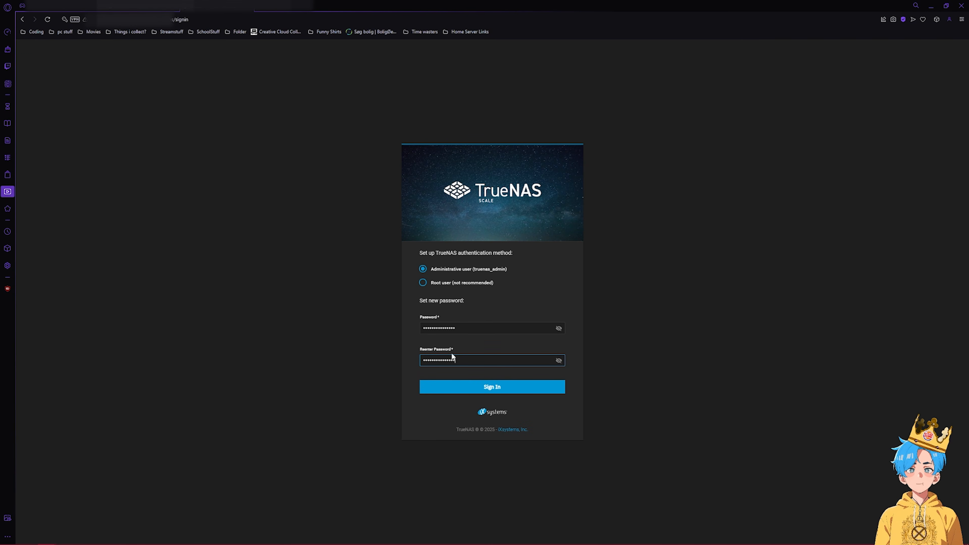
click(474, 380)
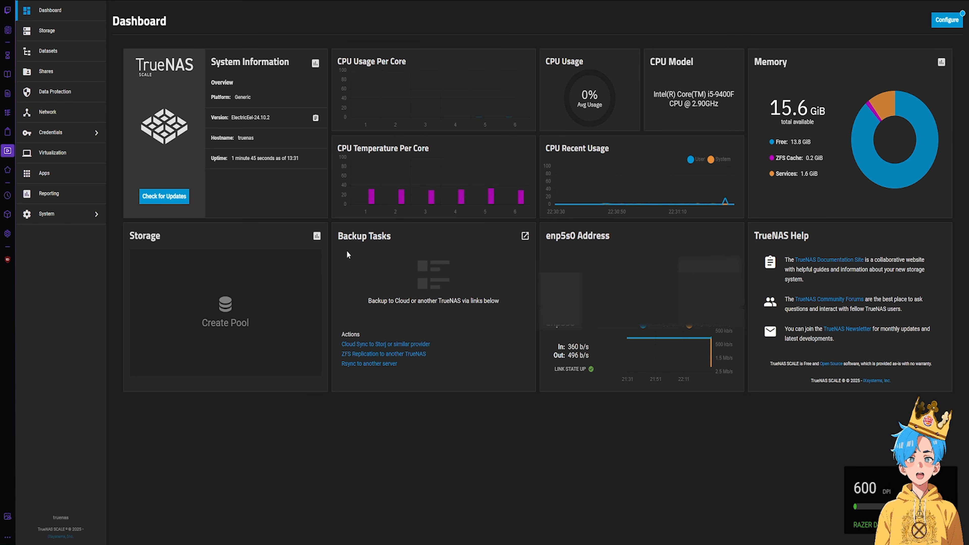
- Start a new storage pool named NAS-storage
click(243, 319)
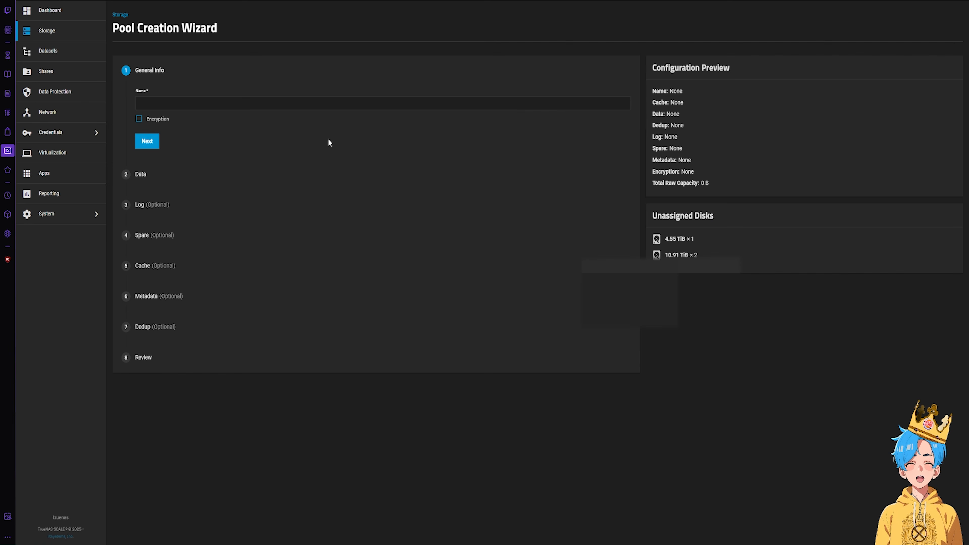
click(183, 101)
text(NAS)
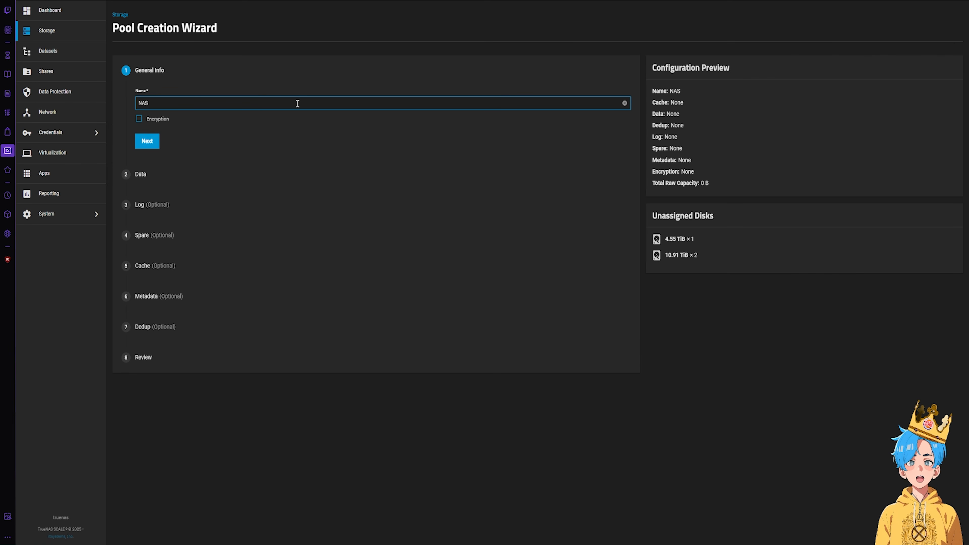
text(-storage)
click(147, 141)
- Choose Stripe as the pool's data layout
click(212, 151)
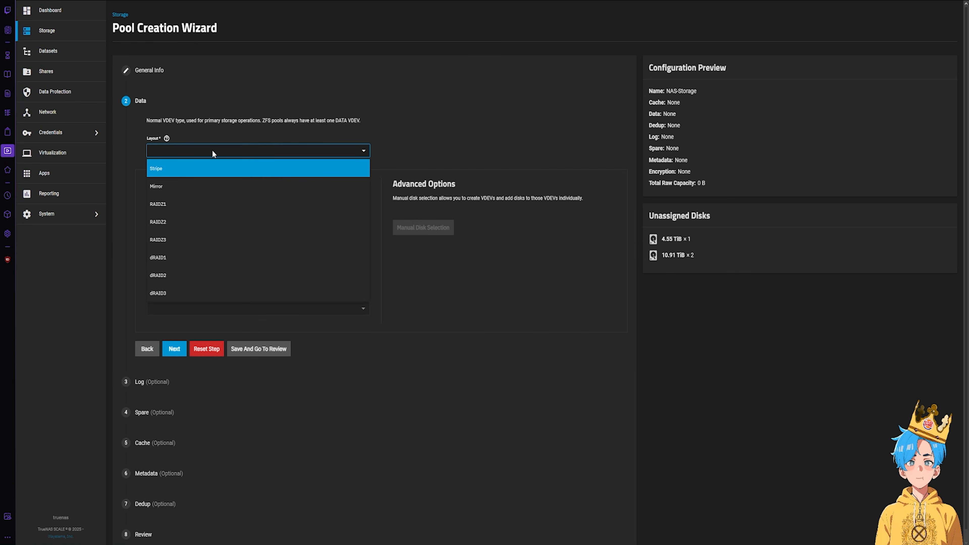
click(197, 173)
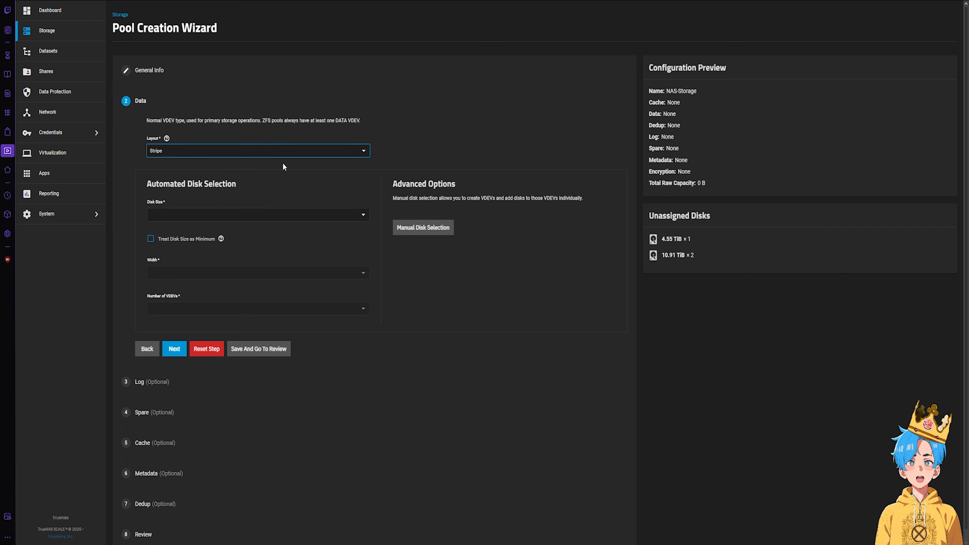
click(223, 147)
click(224, 148)
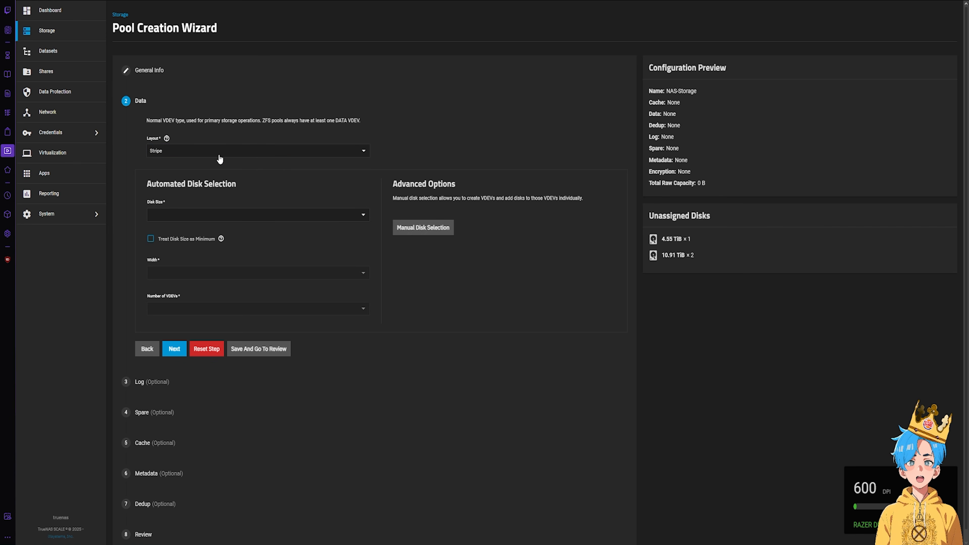
click(224, 215)
click(208, 209)
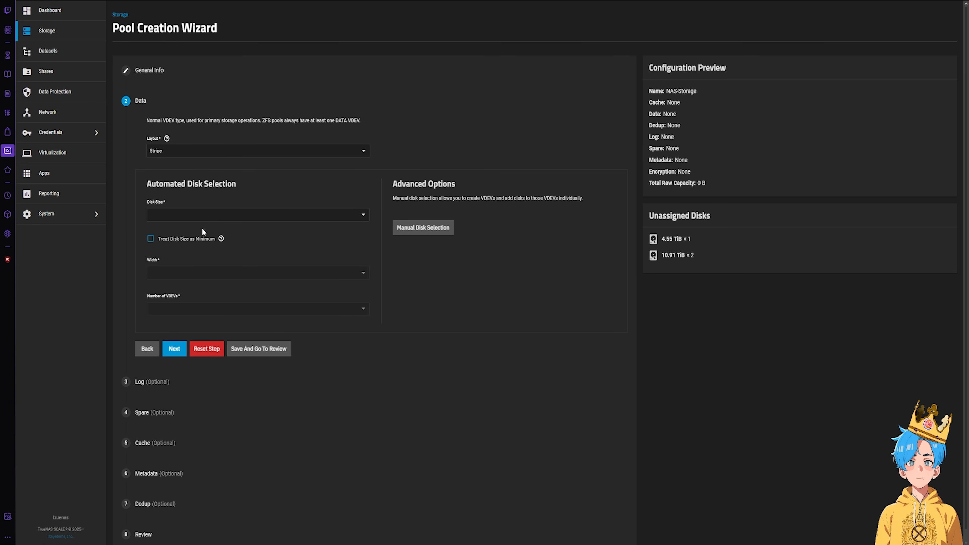
- Manually place the 4.55 TiB sda disk in one VDEV and both 10.91 TiB disks in a second
click(419, 231)
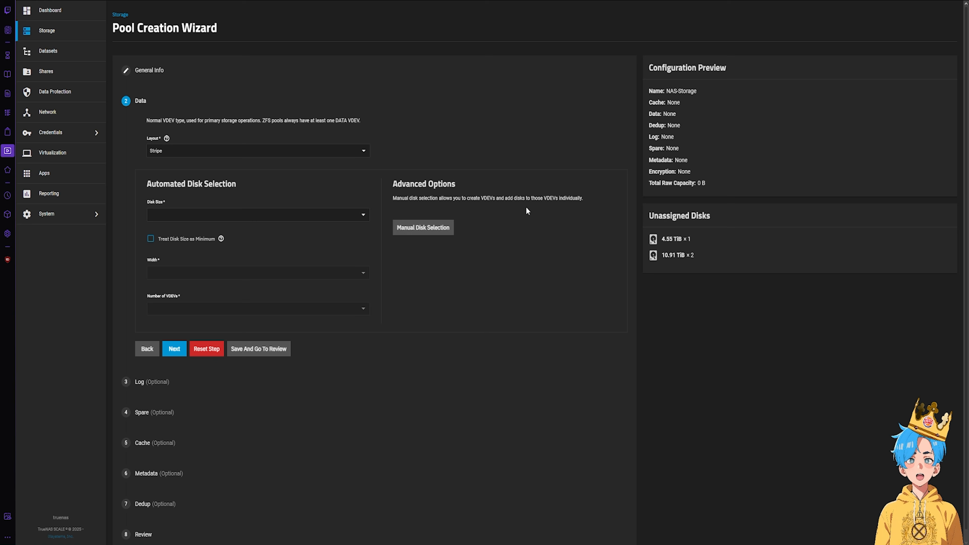
click(411, 233)
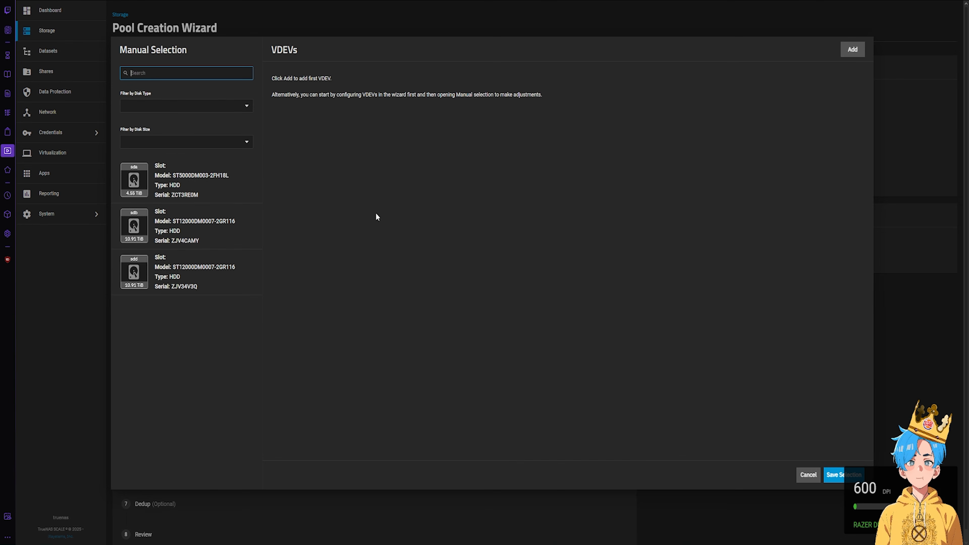
click(227, 185)
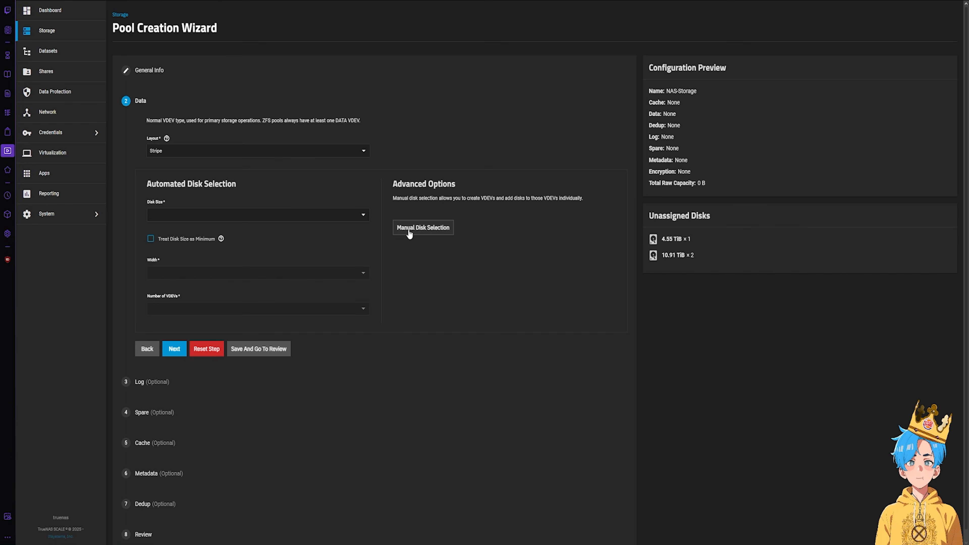
click(410, 233)
click(185, 172)
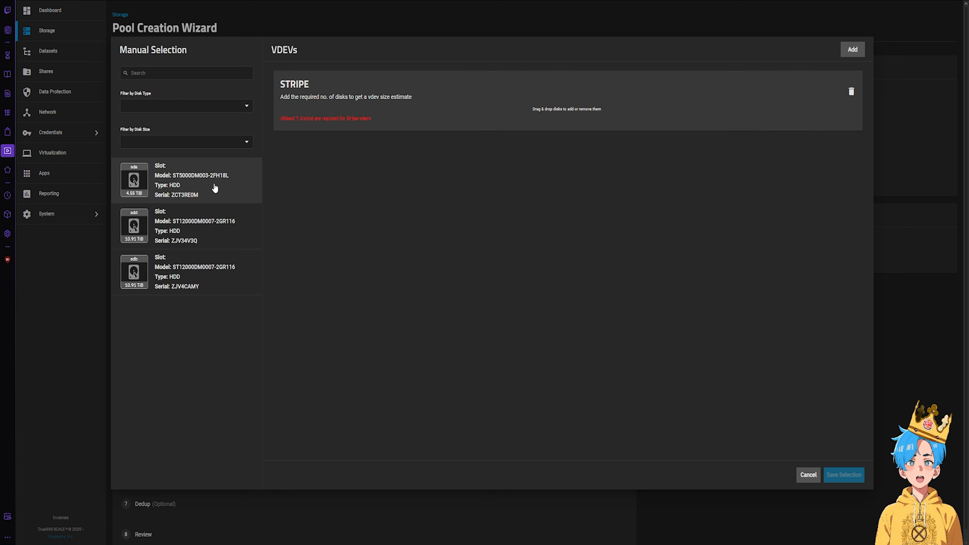
drag(215, 187, 633, 108)
click(852, 49)
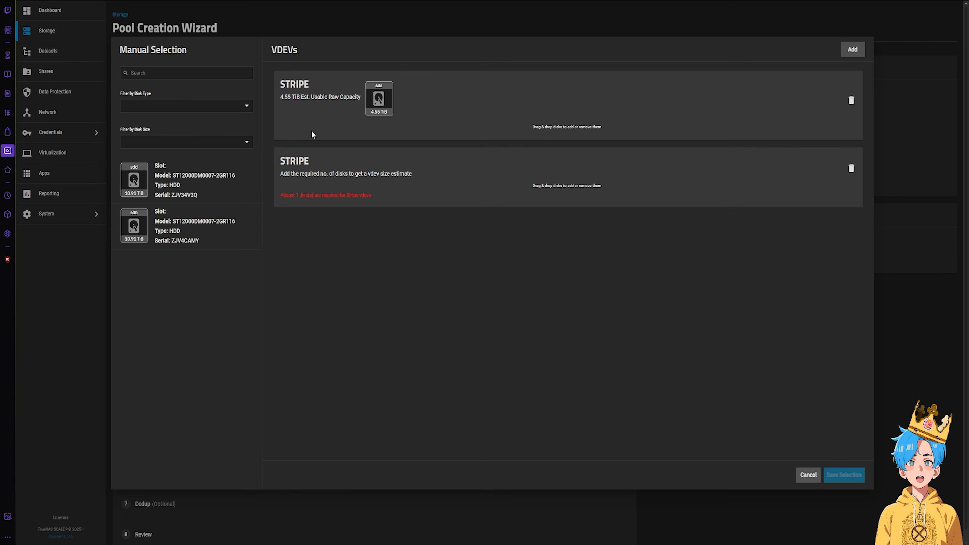
drag(195, 179, 534, 198)
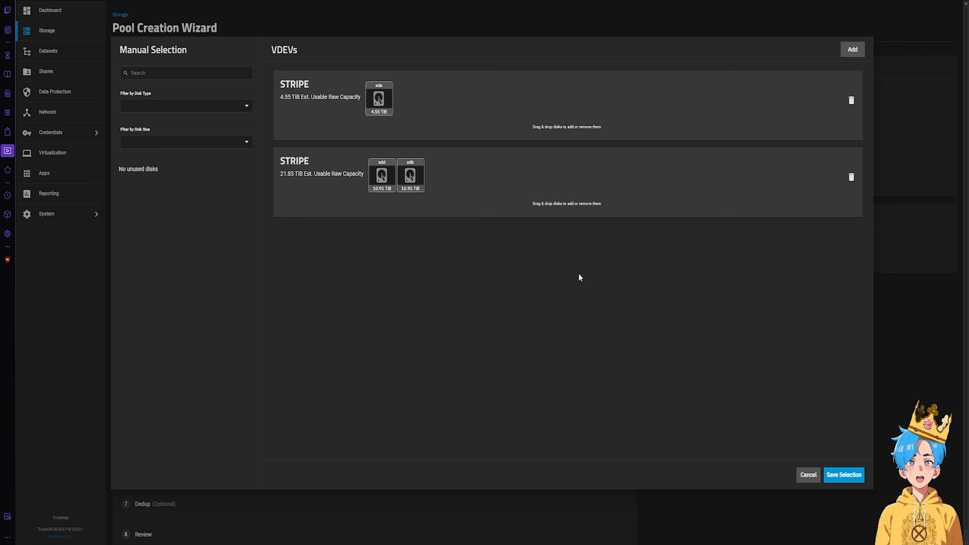
click(854, 476)
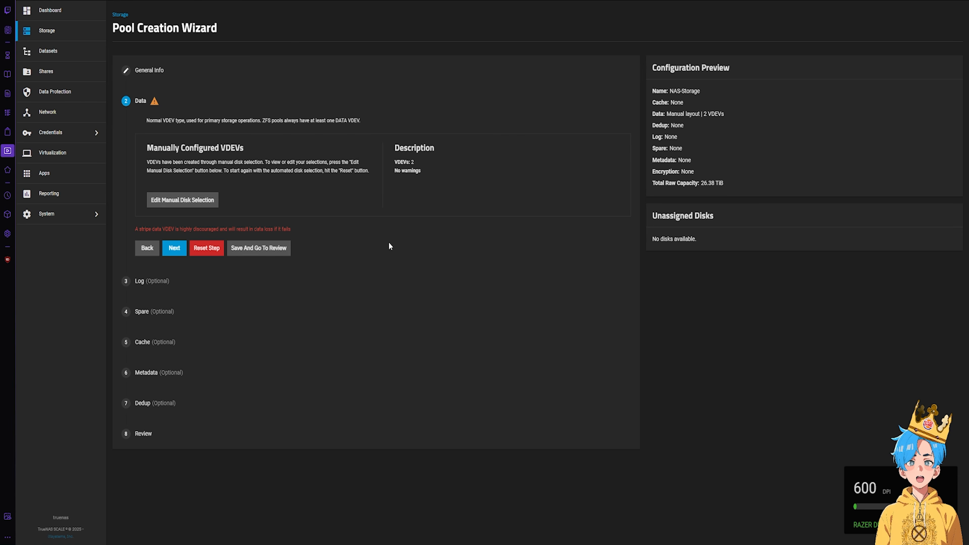
- Review and create the NAS-Storage pool, confirming the disk-erase warning
click(215, 463)
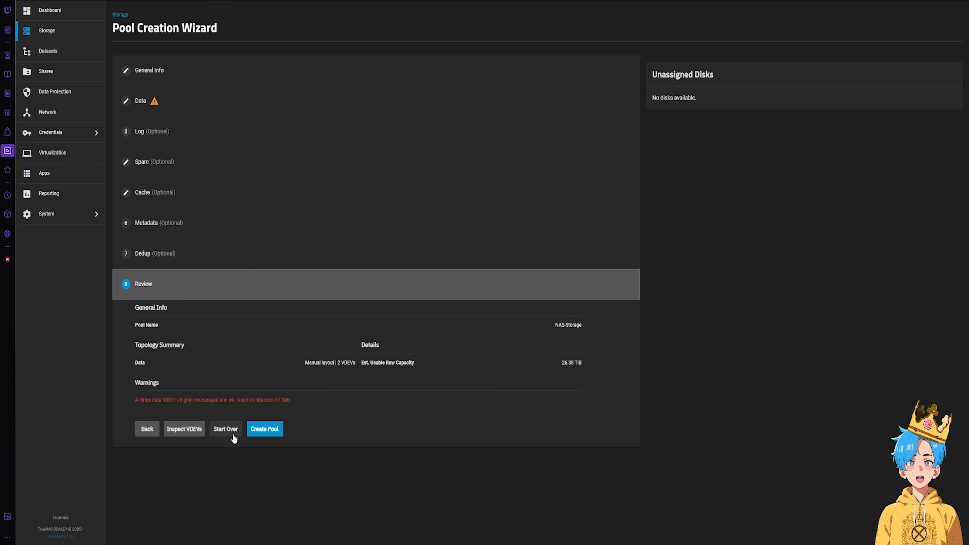
click(269, 430)
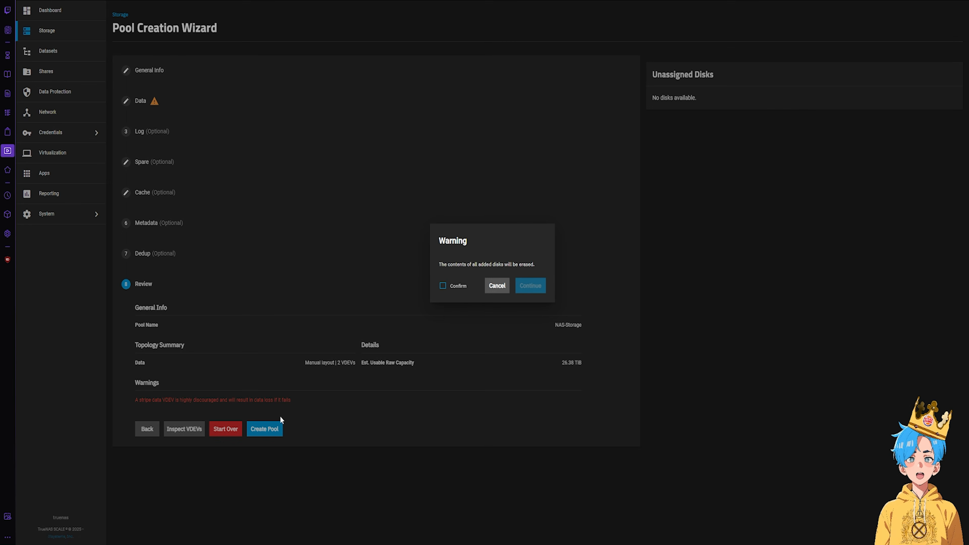
click(468, 286)
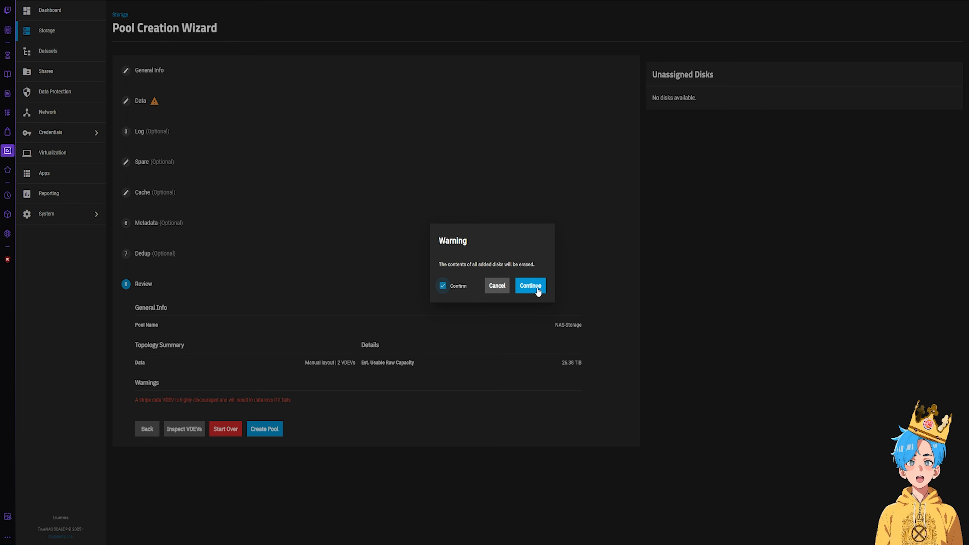
click(529, 287)
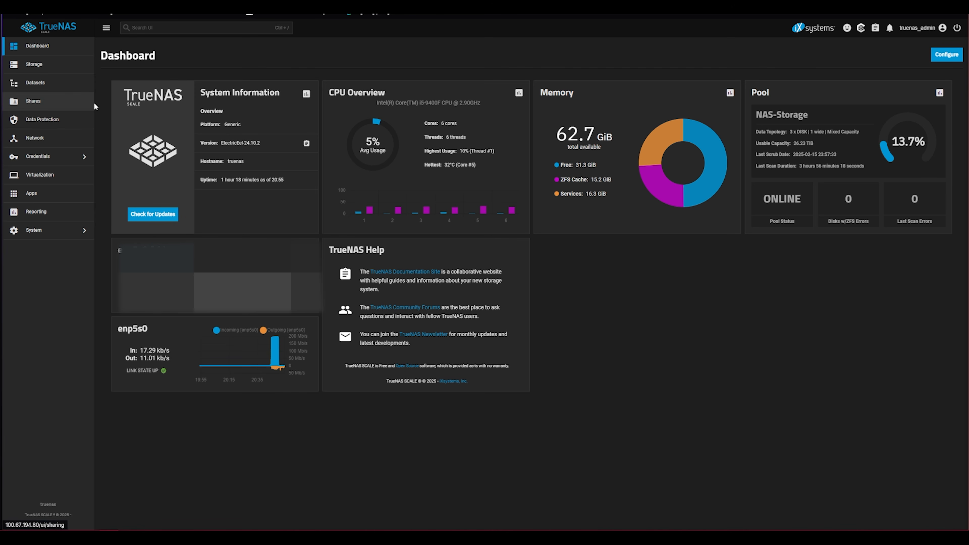
- Add a TEST dataset under NAS-Storage using the SMB preset with SMB name TEST
click(66, 74)
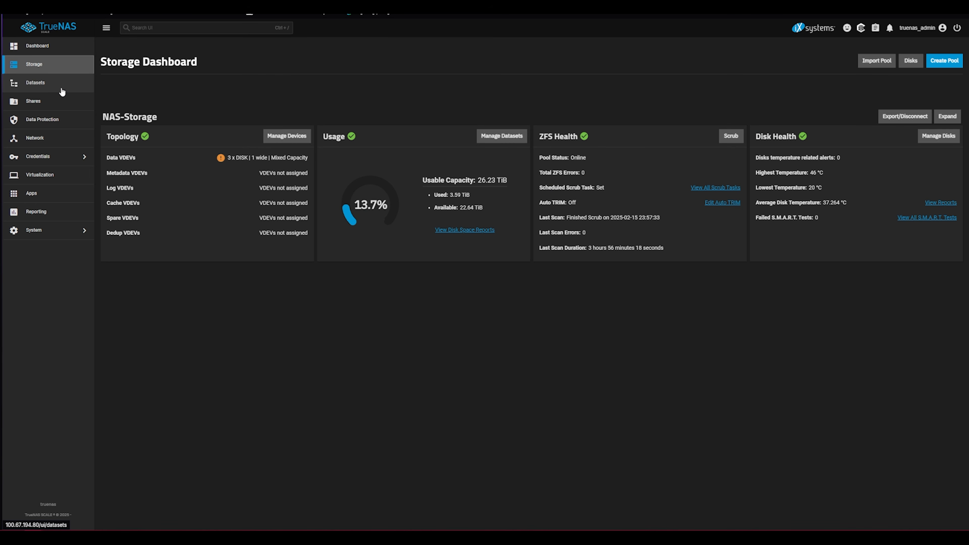
click(47, 90)
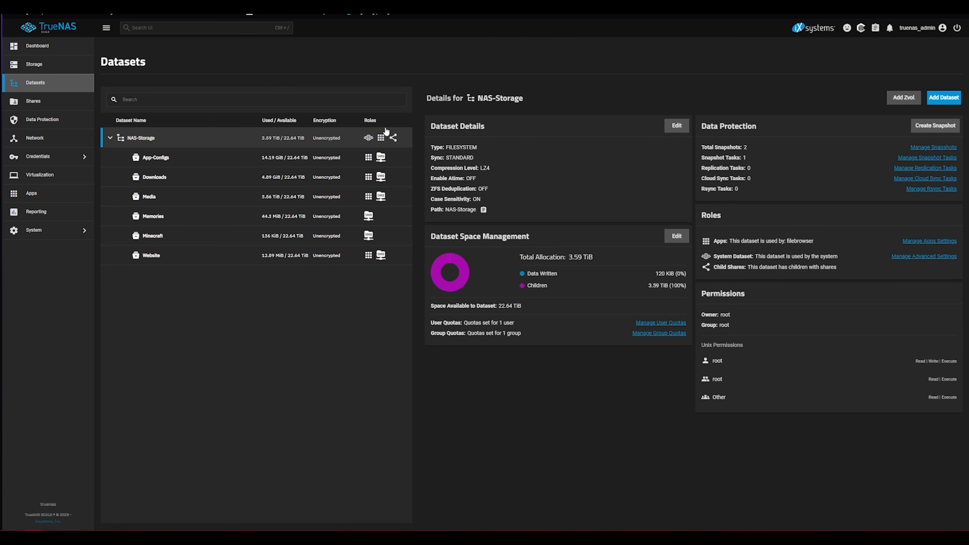
click(951, 96)
click(717, 207)
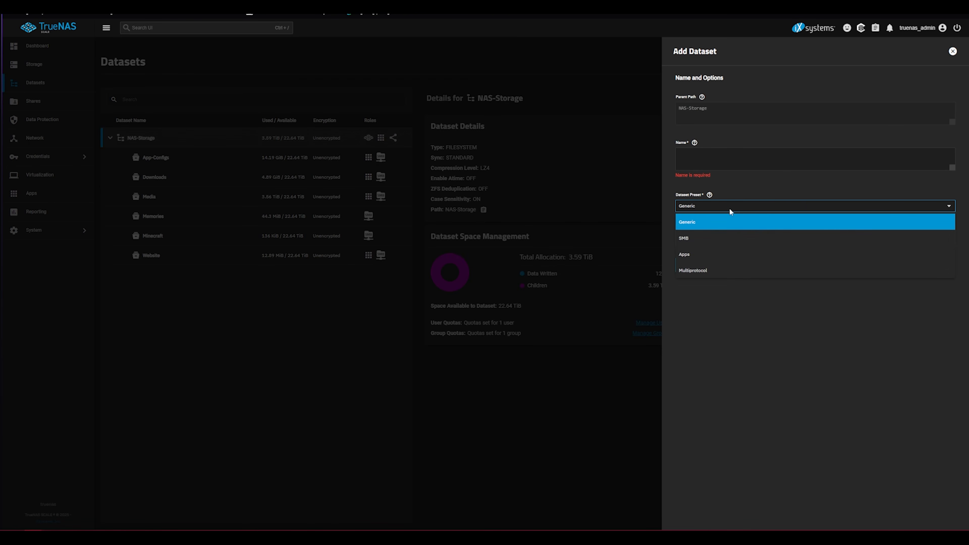
click(703, 240)
click(690, 163)
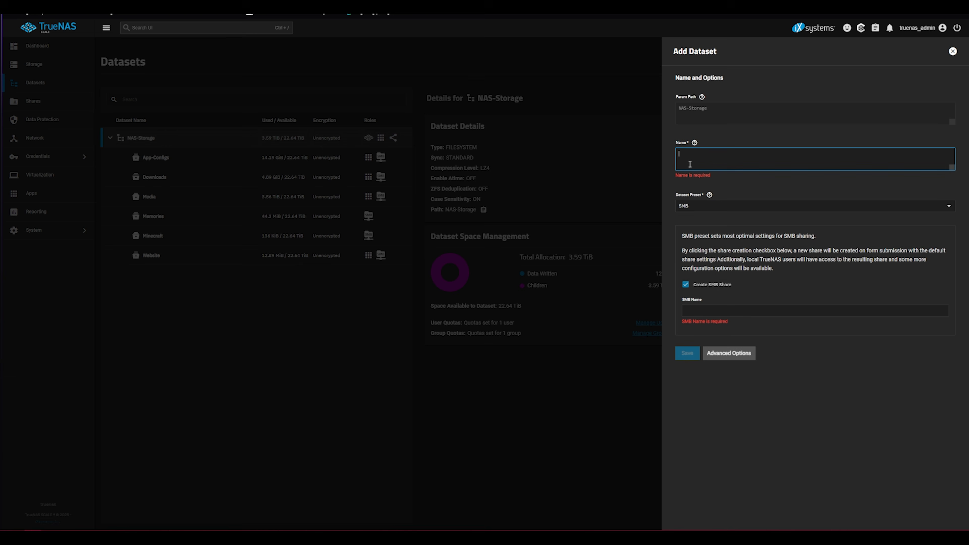
text(TEST)
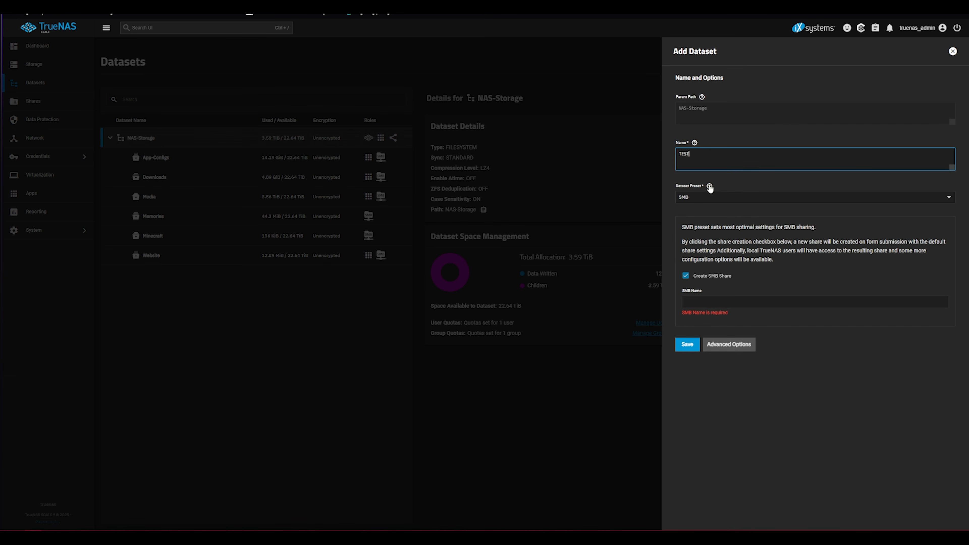
click(721, 306)
text(TEST)
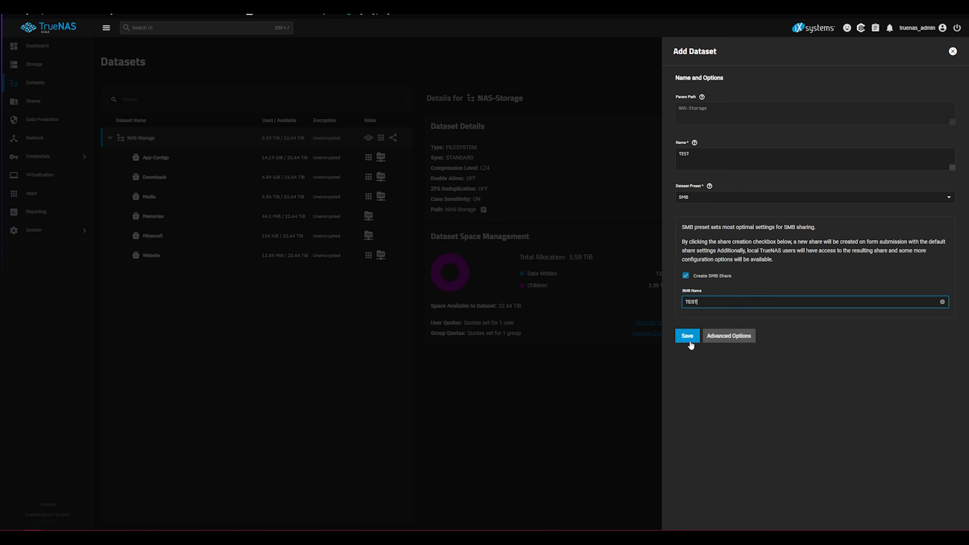
click(690, 338)
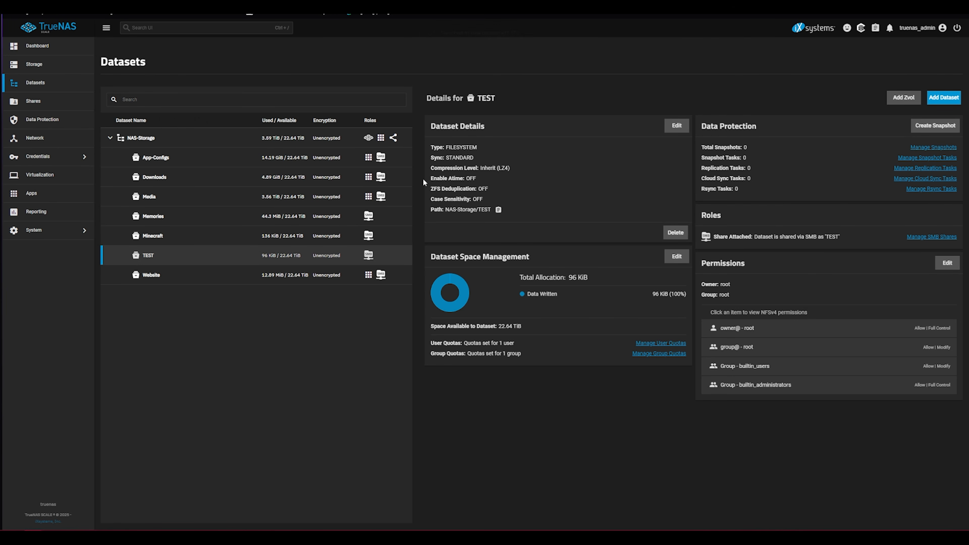
- Browse the TRUENAS server's shared folders, including App-Configs, Downloads and Media, in File Explorer
mouse_move(172, 518)
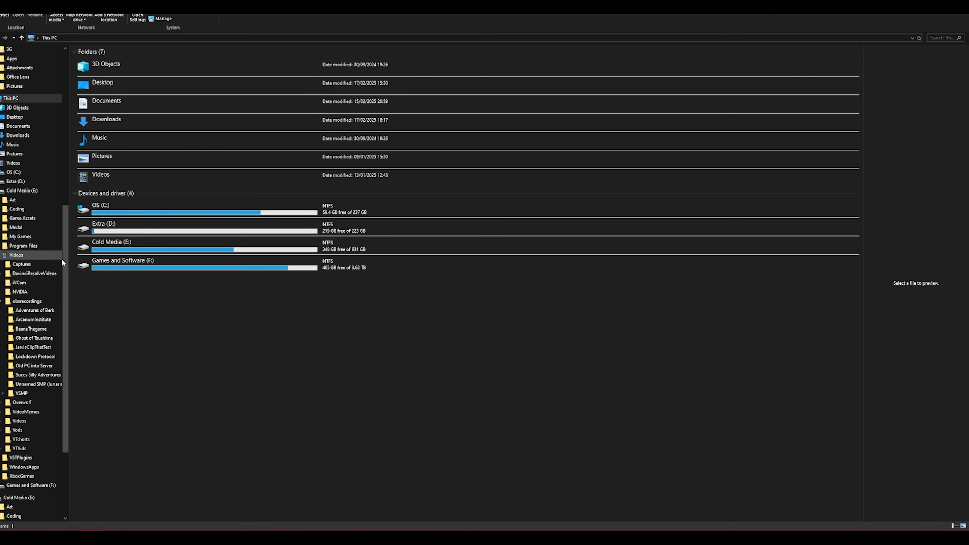
scroll(38, 344, down, 5)
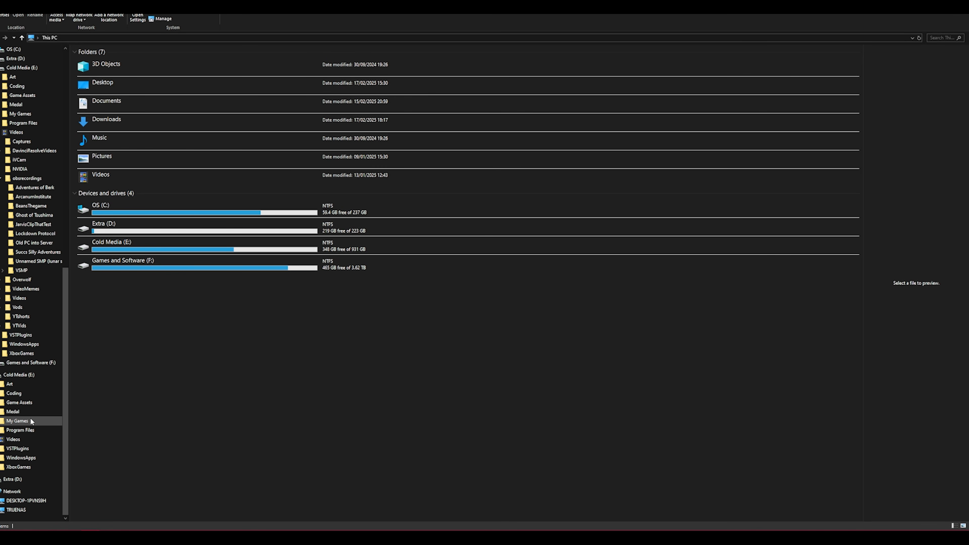
click(19, 495)
double_click(116, 68)
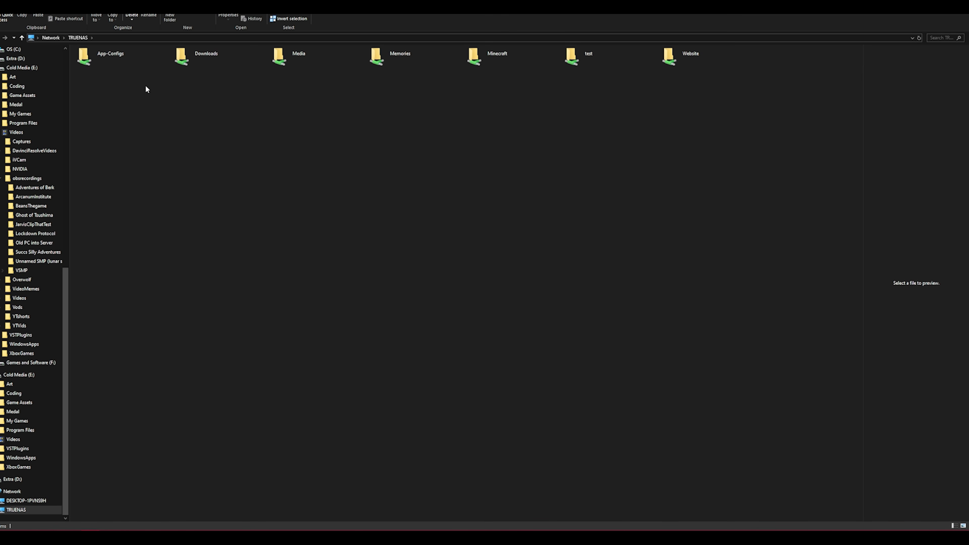
drag(705, 95, 115, 80)
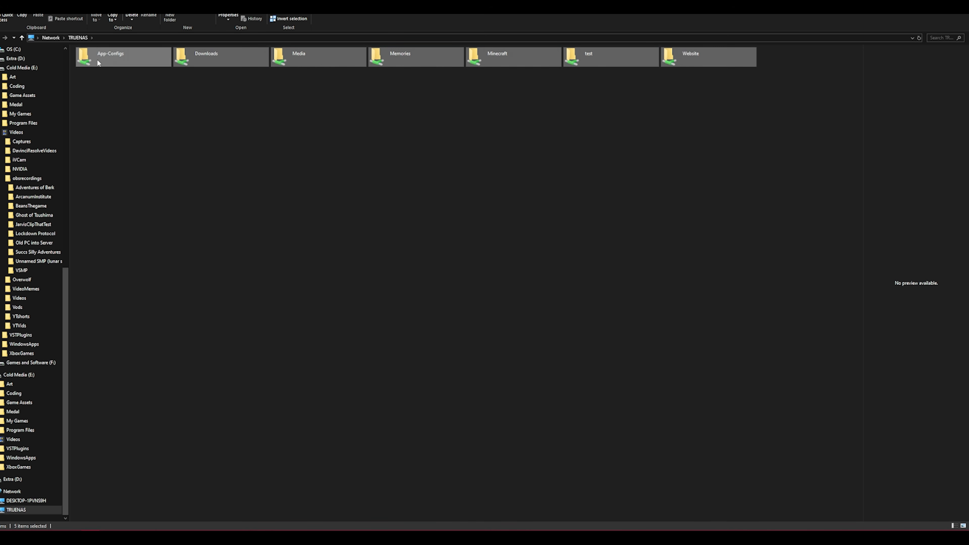
click(99, 112)
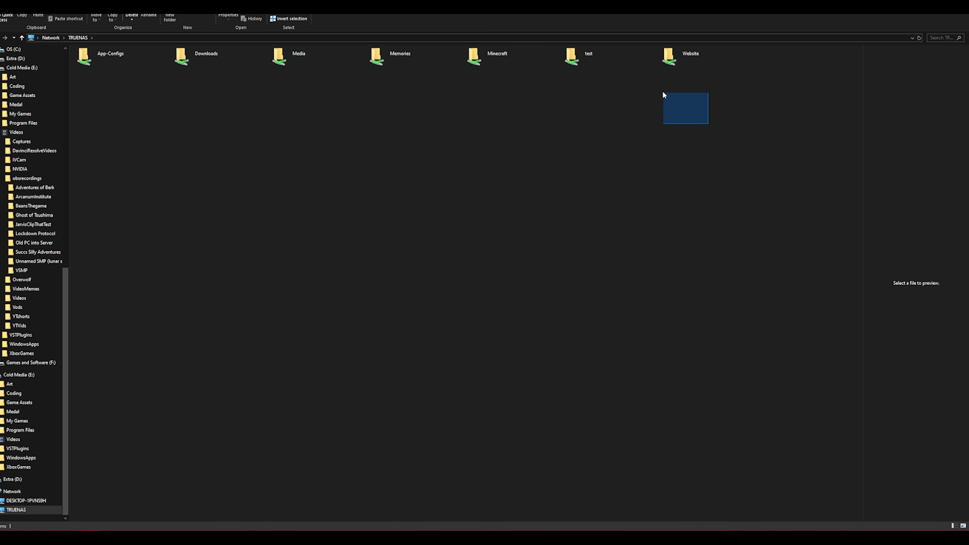
drag(663, 95, 654, 115)
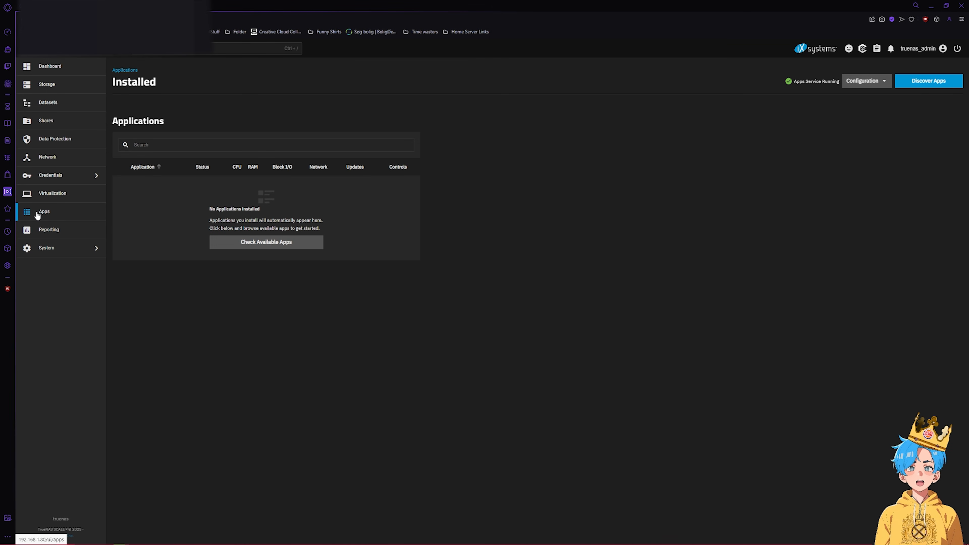
- Find Jellyfin in the TrueNAS app catalog and begin its installation
click(287, 248)
click(192, 120)
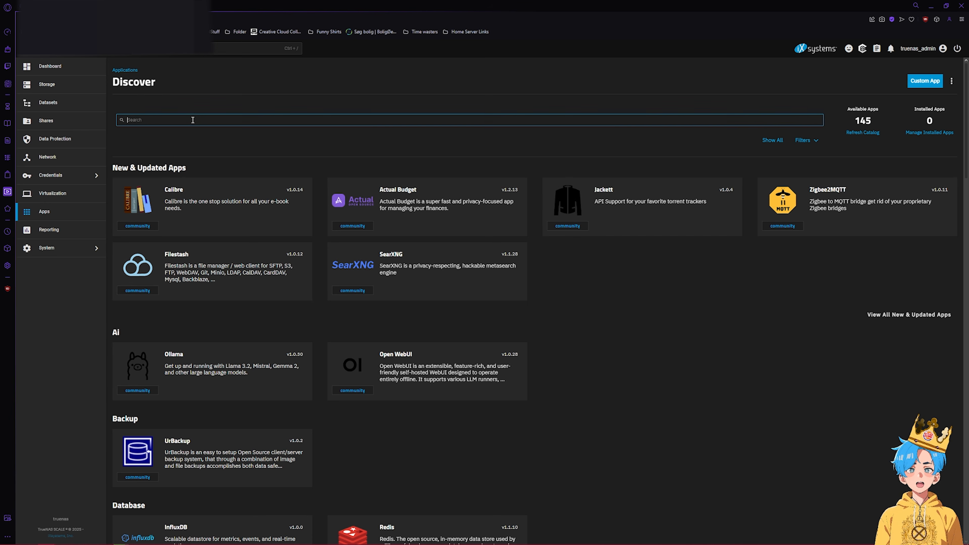
text(jellyfin)
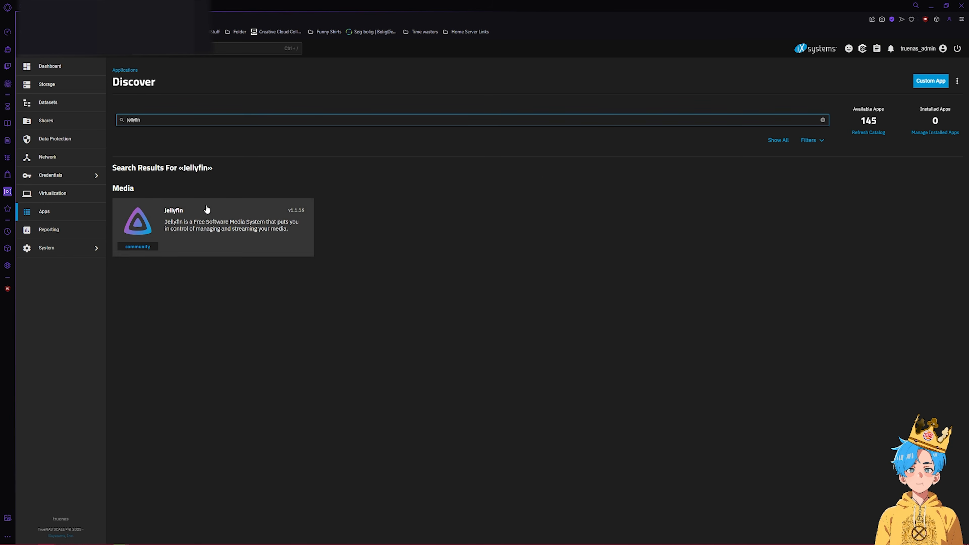
click(275, 224)
click(179, 174)
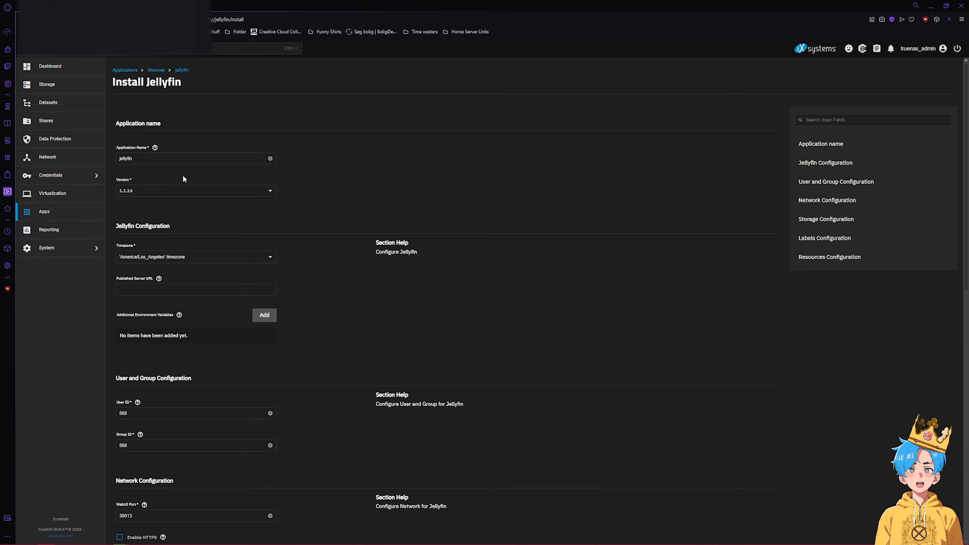
- Set Jellyfin's timezone to Europe/Copenhagen and both User ID and Group ID to 1000
click(167, 261)
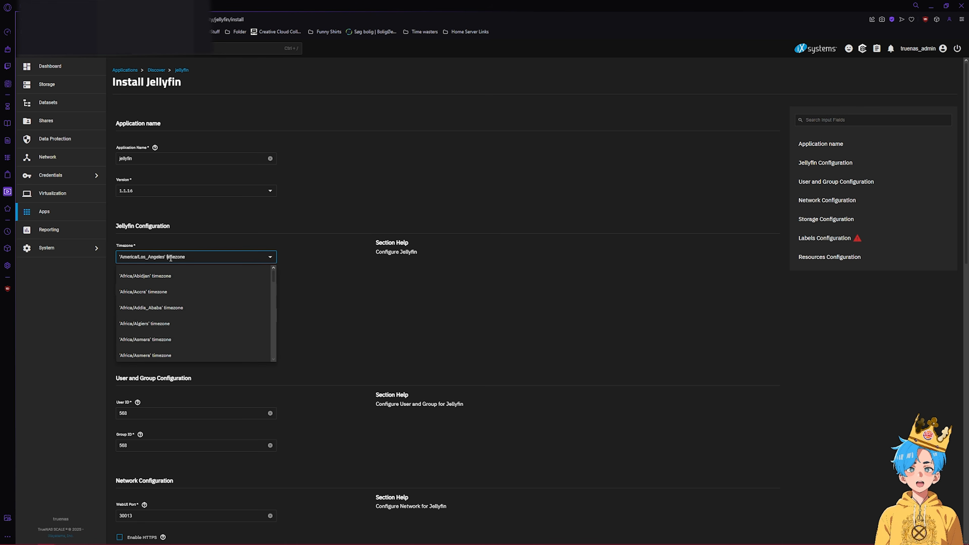
text(cope)
click(157, 276)
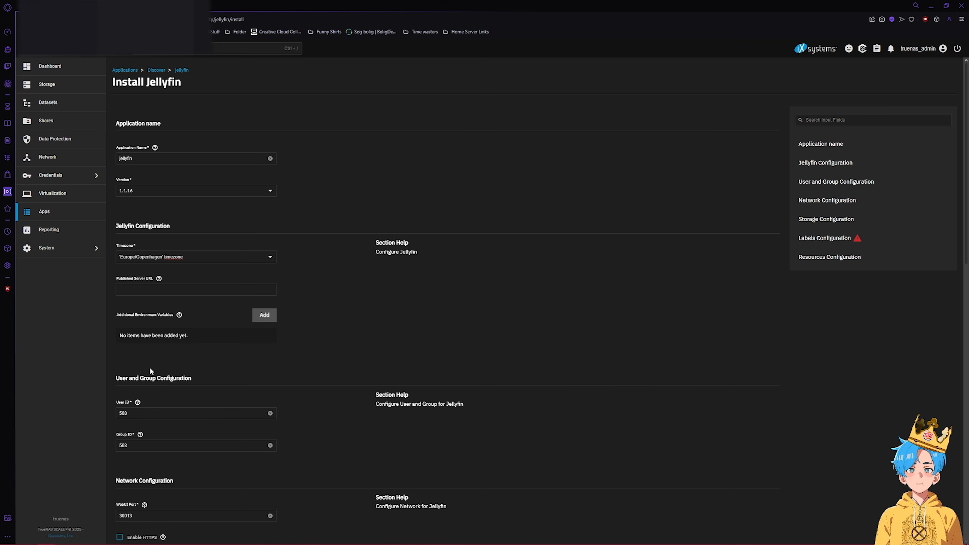
click(145, 412)
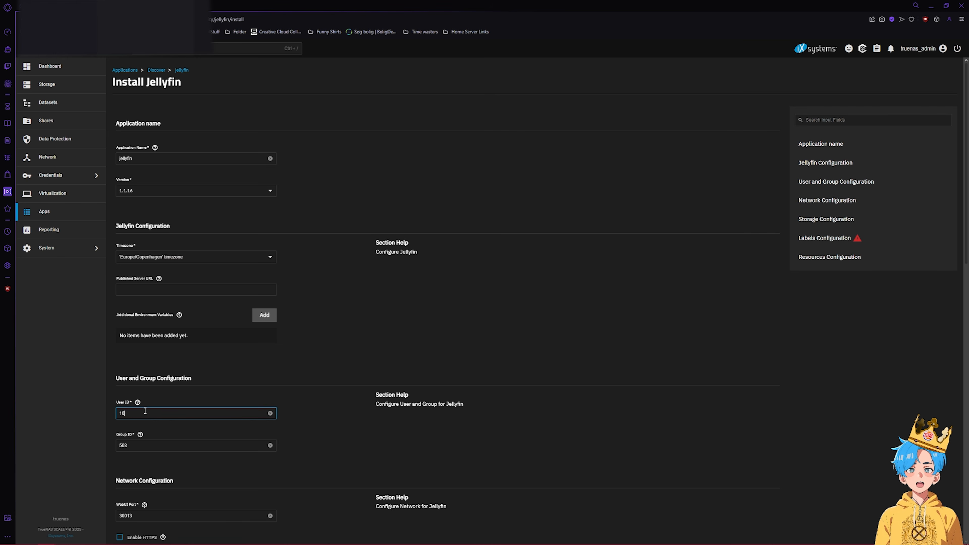
text(1000)
double_click(143, 450)
text(1000)
click(166, 466)
scroll(165, 467, down, 4)
scroll(130, 427, down, 9)
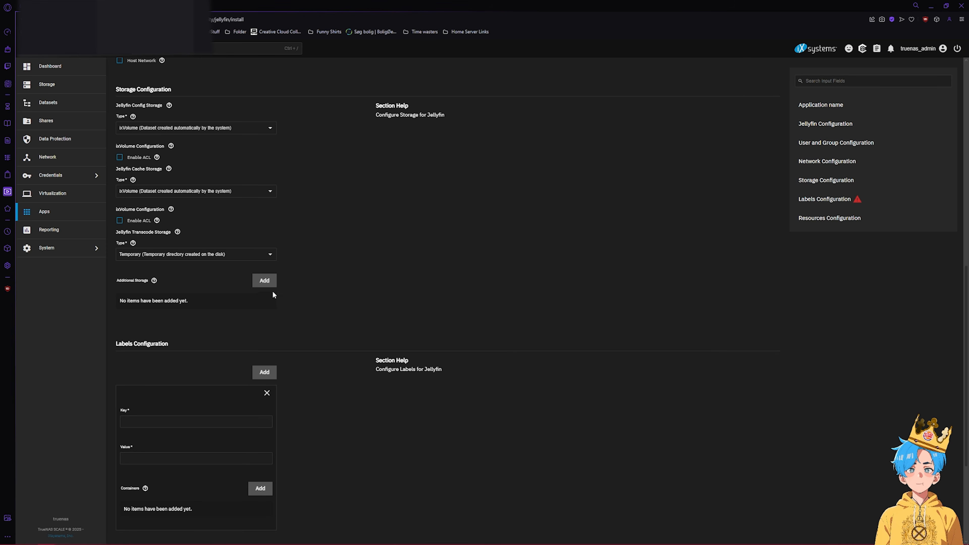
- Add a Host Path additional storage entry with host path /mnt/NAS-Storage/Media
click(256, 282)
click(203, 323)
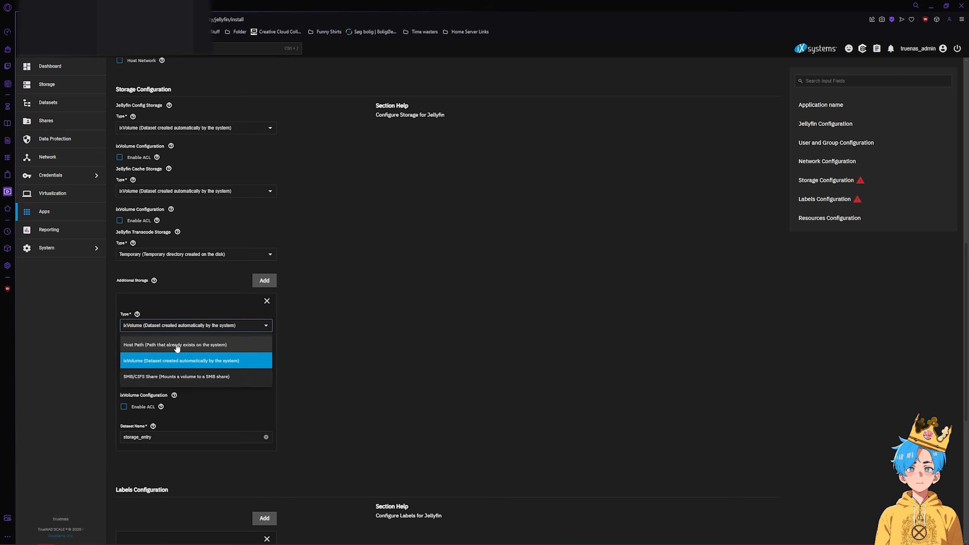
click(190, 358)
click(163, 374)
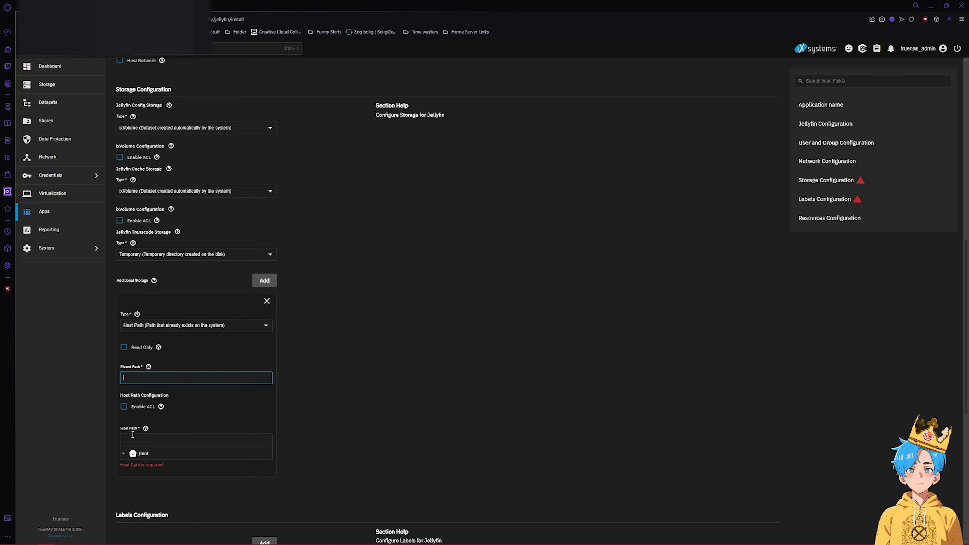
click(125, 452)
click(125, 463)
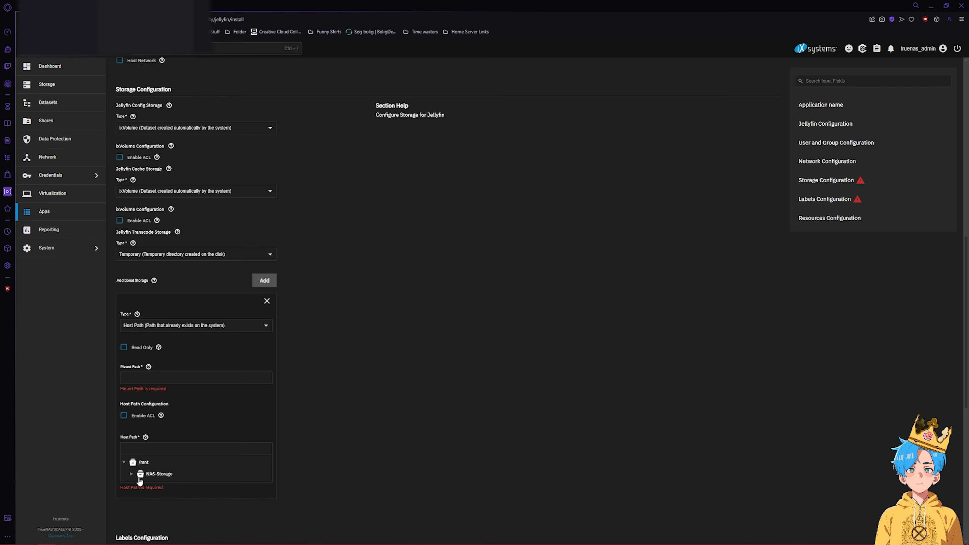
click(141, 475)
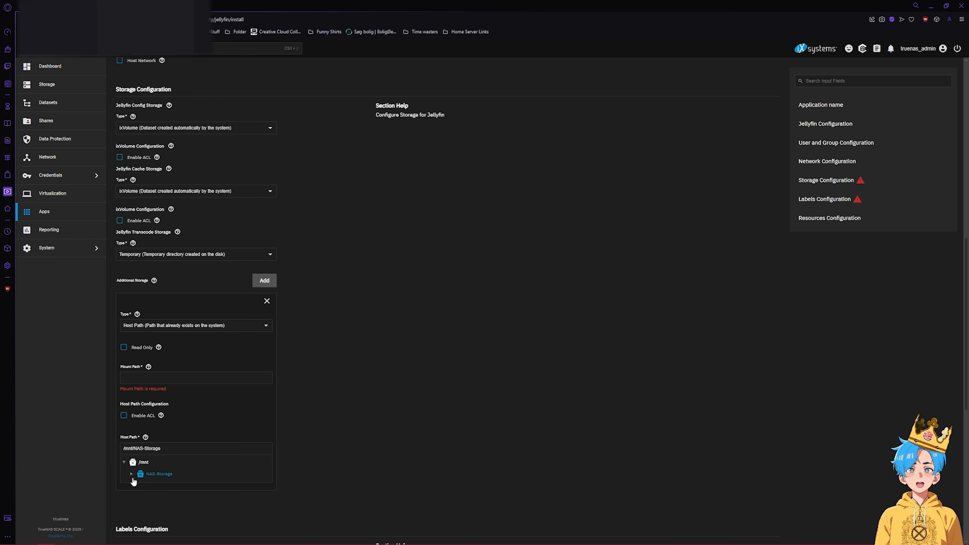
click(134, 476)
click(147, 486)
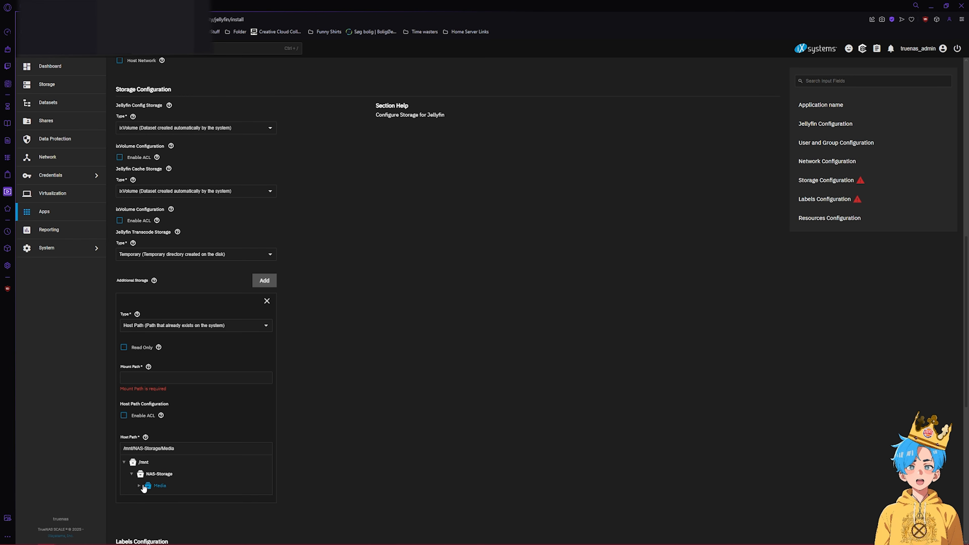
click(143, 488)
click(156, 489)
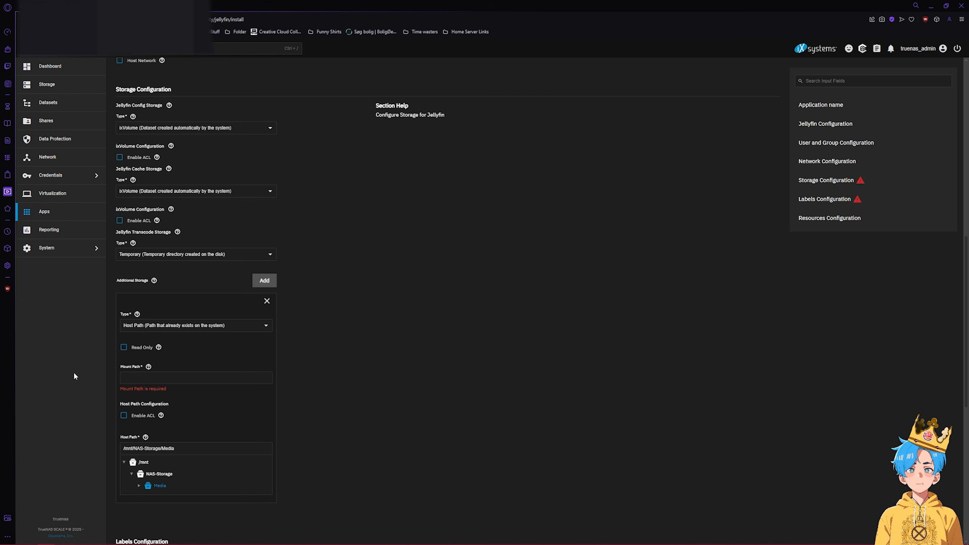
- Set that storage's mount path to /NAS-Storage-Media
click(128, 382)
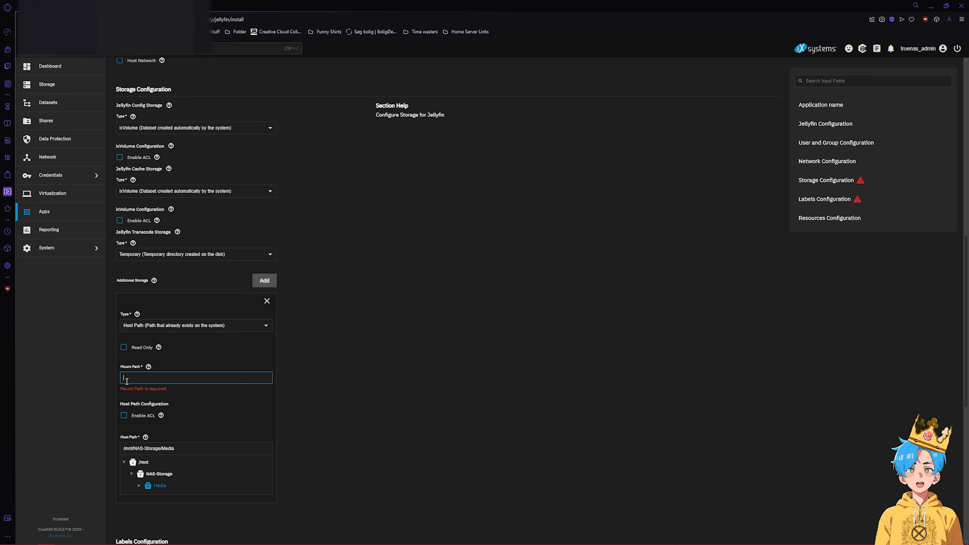
text(/)
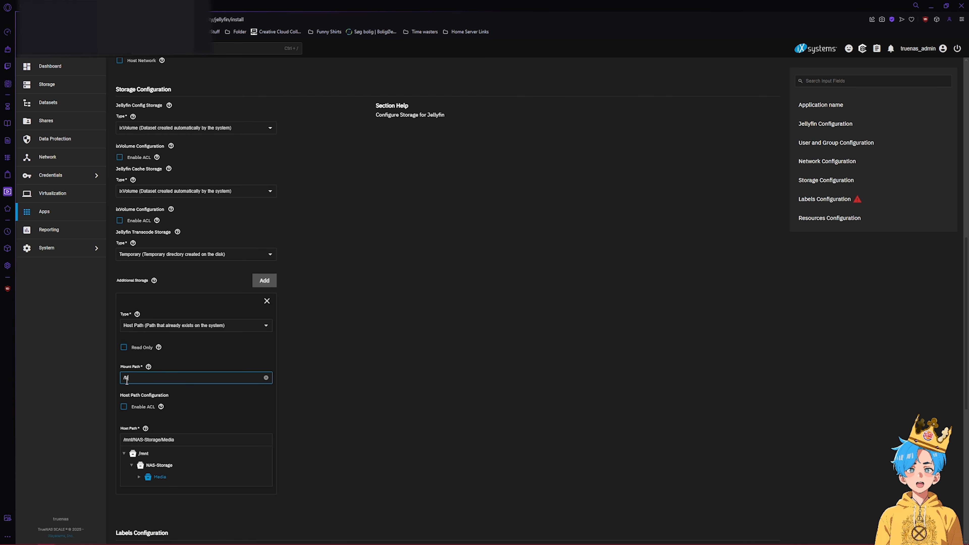
text(NAS-Storage-MEd)
click(404, 332)
scroll(469, 352, down, 10)
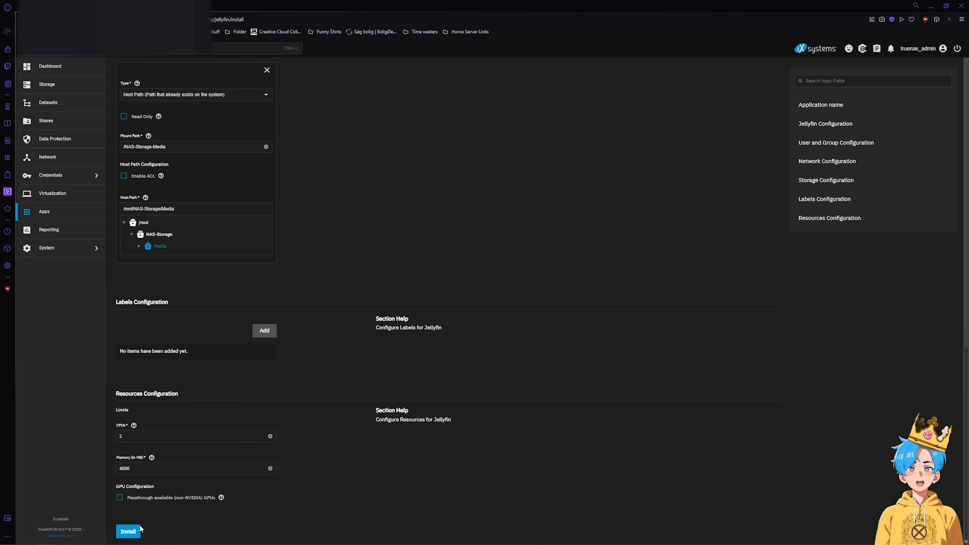
- Install Jellyfin with the configured host-path storage settings
click(138, 529)
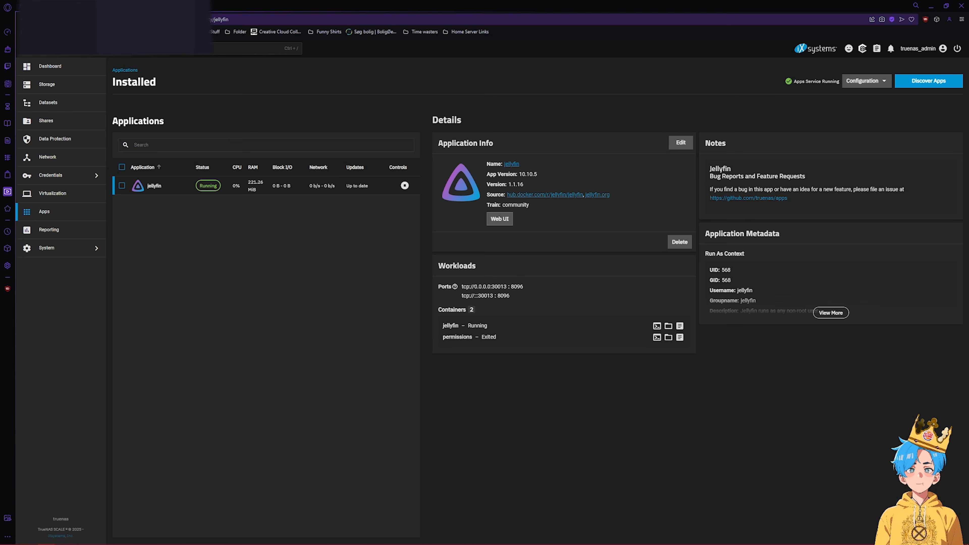
- Refresh the app list, open Jellyfin's web interface and create the admin account
key(F5)
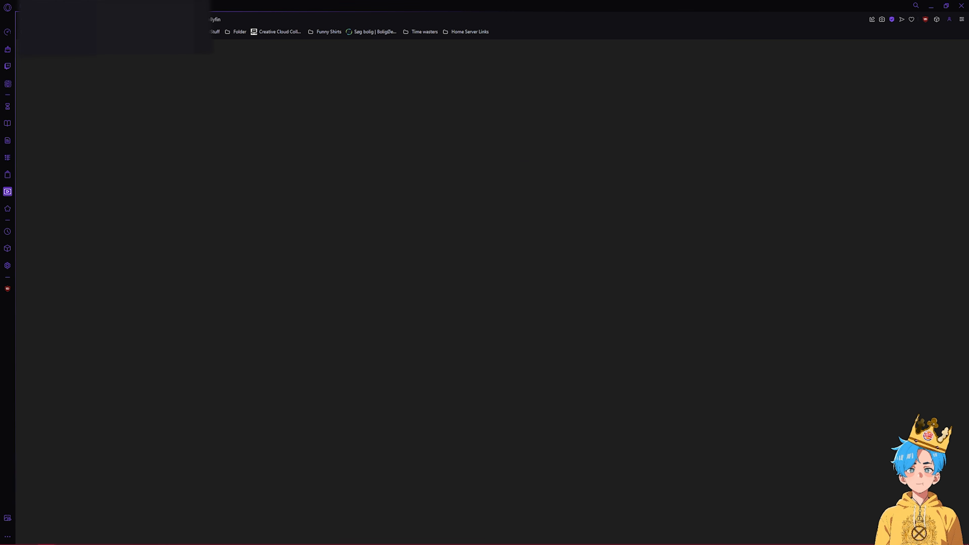
click(496, 221)
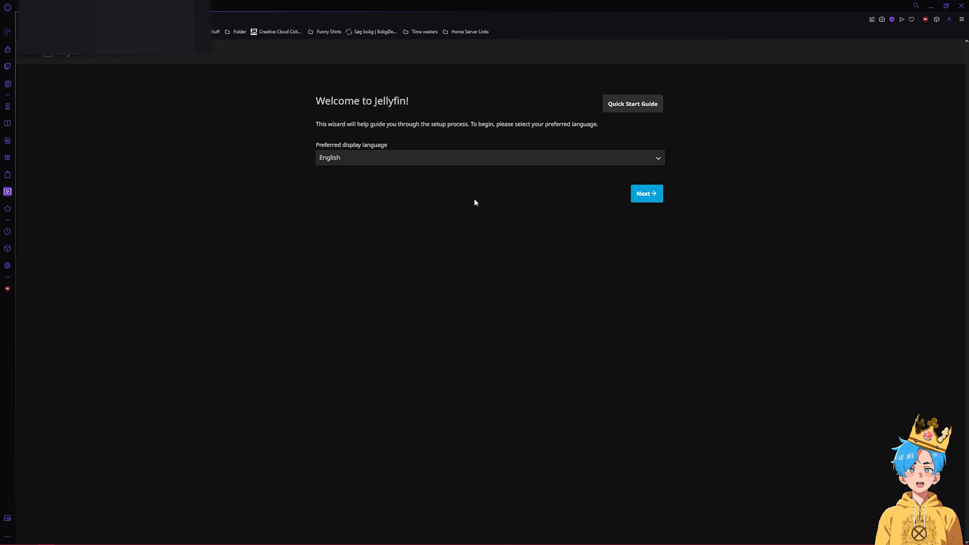
click(649, 193)
text(IsuckAtEverything)
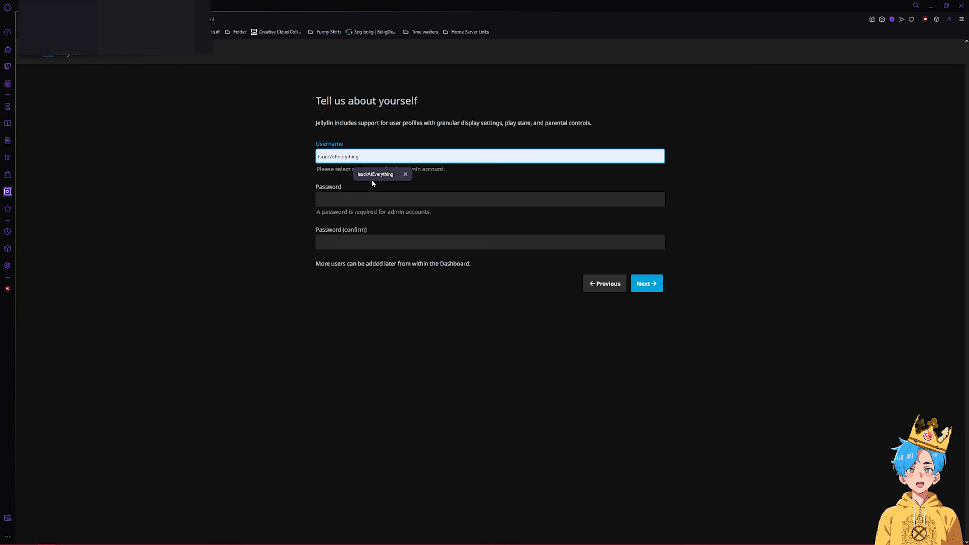
click(372, 176)
click(367, 240)
key(Return)
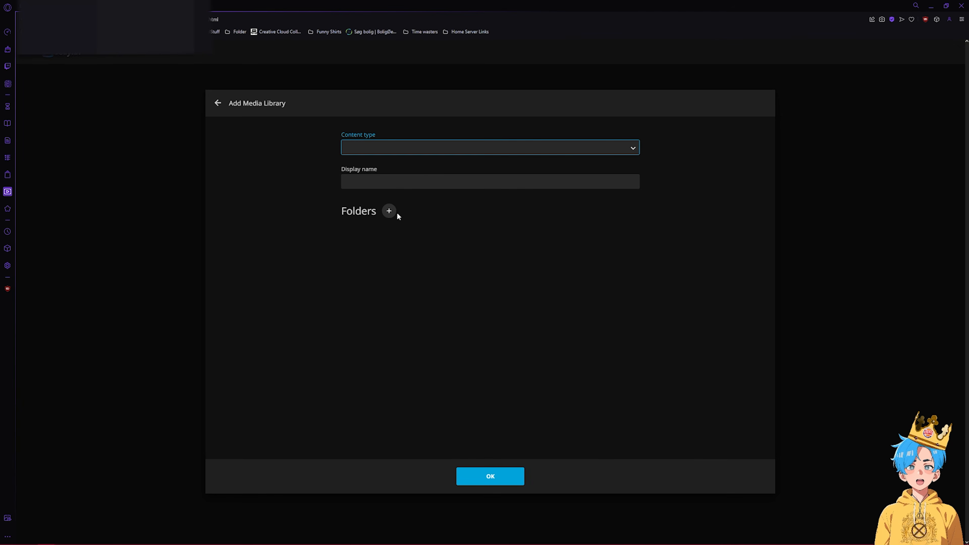
- Start a Movies library using the Movies folder
click(391, 211)
click(401, 206)
click(397, 205)
click(491, 476)
click(376, 148)
click(379, 171)
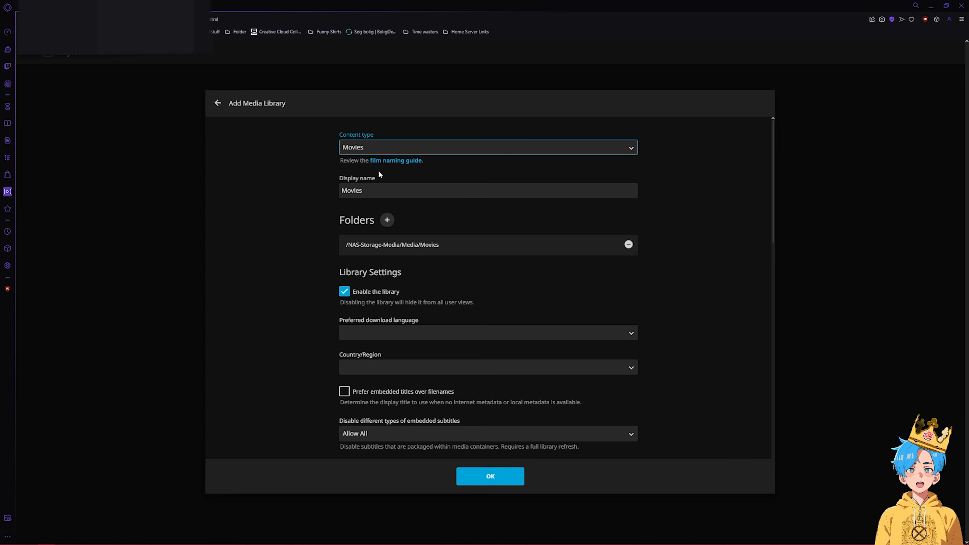
- Give the Movies library English language, Denmark country and Nfo metadata saving, then create it
scroll(384, 296, down, 3)
click(384, 220)
key(e)
click(381, 448)
click(364, 254)
key(d)
click(383, 481)
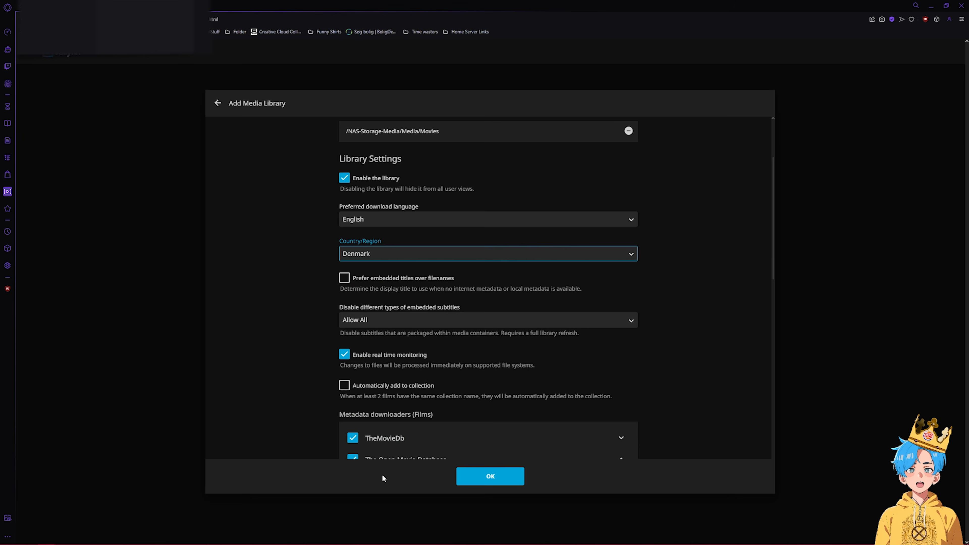
scroll(372, 214, down, 2)
scroll(367, 242, down, 2)
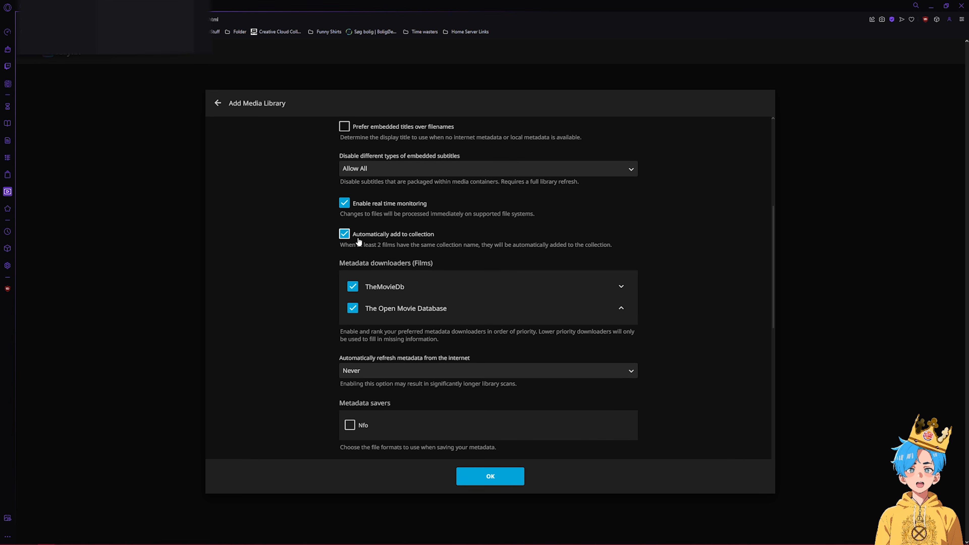
scroll(370, 267, down, 3)
click(362, 311)
scroll(382, 268, down, 10)
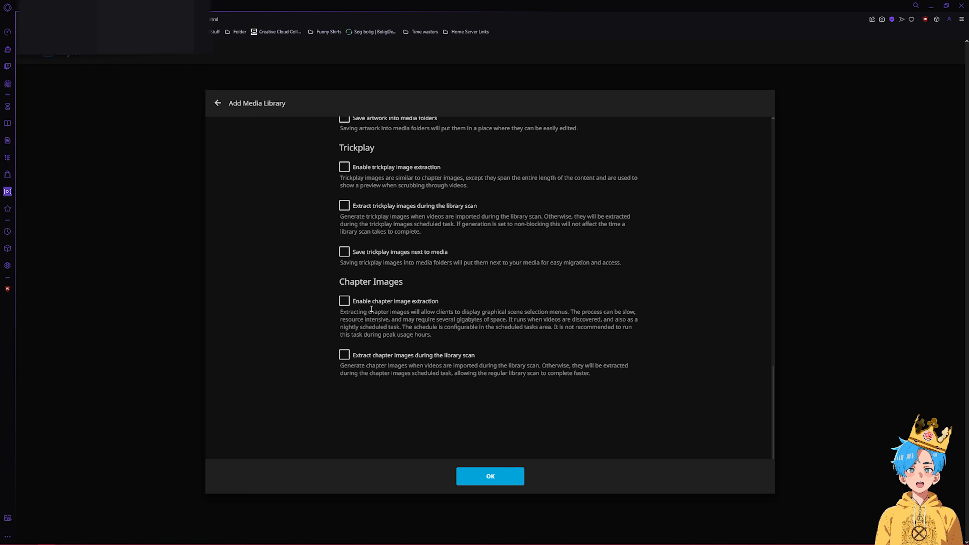
click(476, 483)
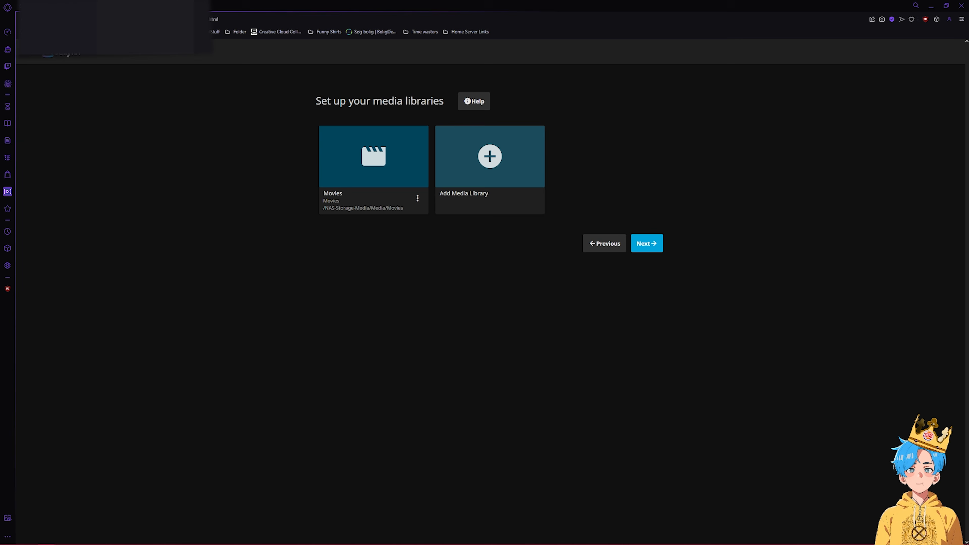
- Add a Music library from the Music folder with English language and Denmark country
click(504, 169)
click(408, 148)
click(408, 178)
click(401, 301)
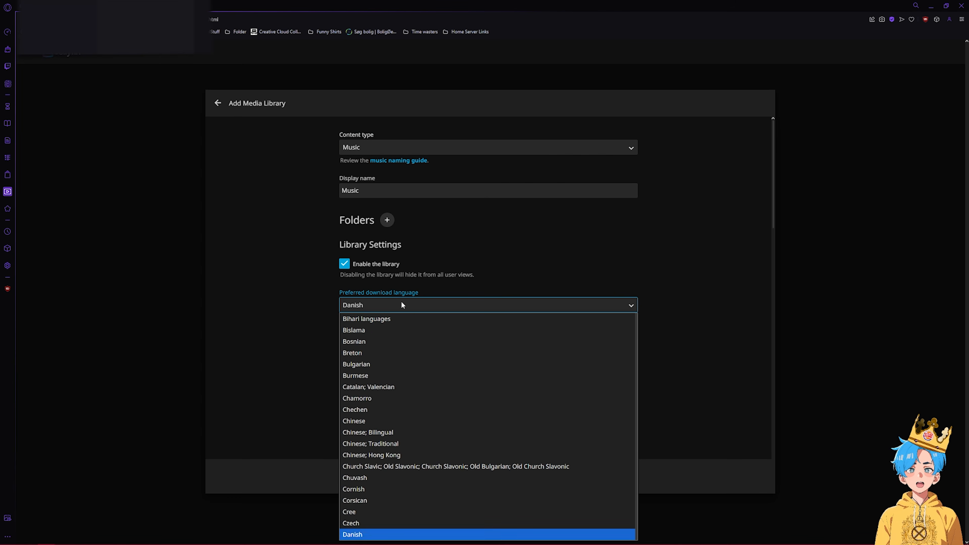
click(374, 308)
click(383, 339)
click(384, 336)
click(387, 220)
click(392, 214)
click(391, 211)
click(486, 476)
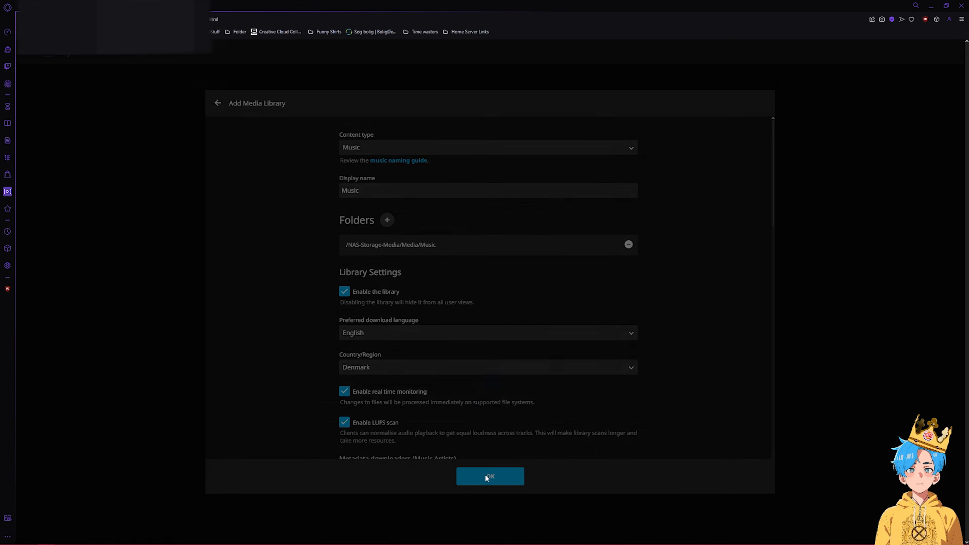
scroll(401, 239, down, 7)
scroll(354, 335, down, 12)
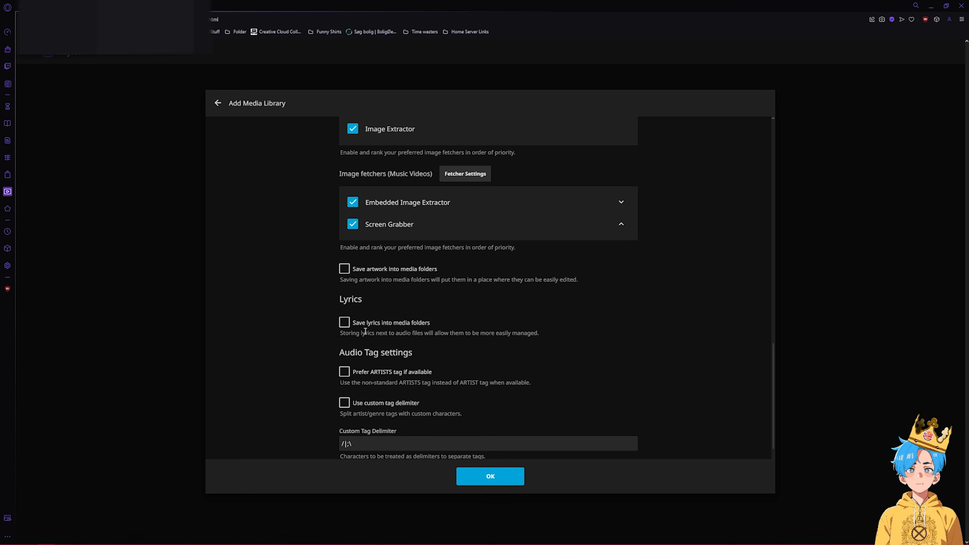
- Add a library folder at /NAS-Storage-Media/Media/Shows
click(597, 158)
click(408, 148)
click(407, 187)
click(391, 211)
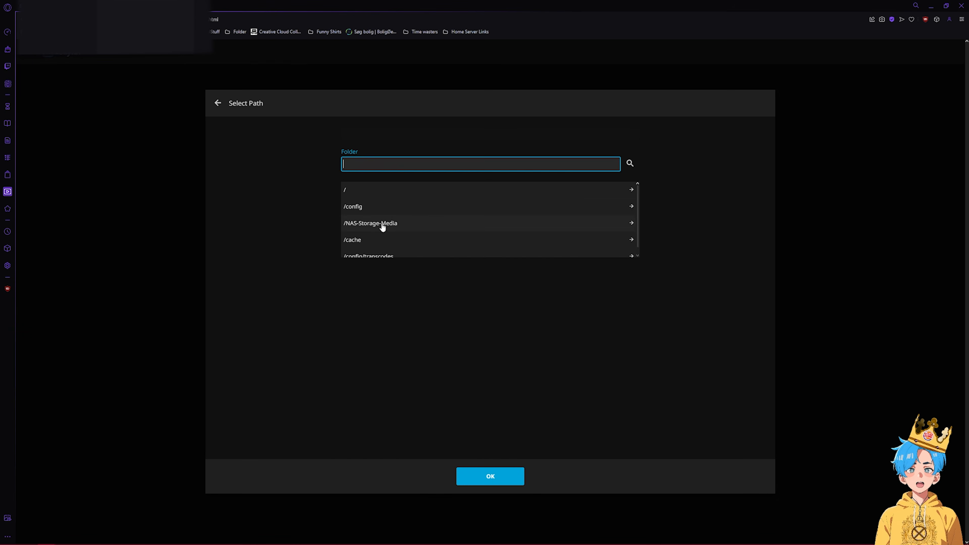
click(382, 224)
click(387, 209)
click(392, 241)
click(503, 476)
- Make it a Shows library with Denmark country and English metadata, and save it
click(397, 149)
click(388, 193)
scroll(373, 297, down, 4)
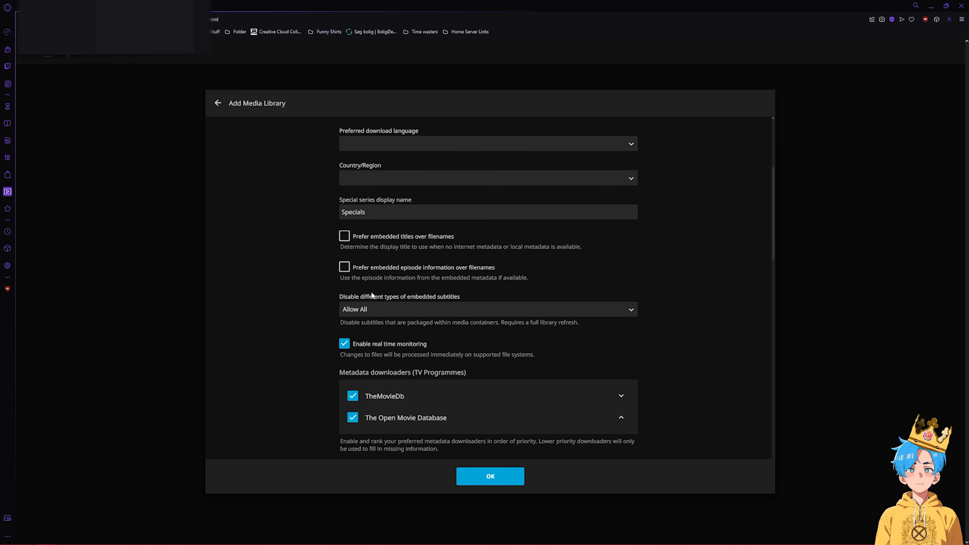
click(372, 178)
key(d)
click(364, 406)
click(369, 144)
key(d)
key(e)
click(344, 374)
scroll(325, 246, down, 10)
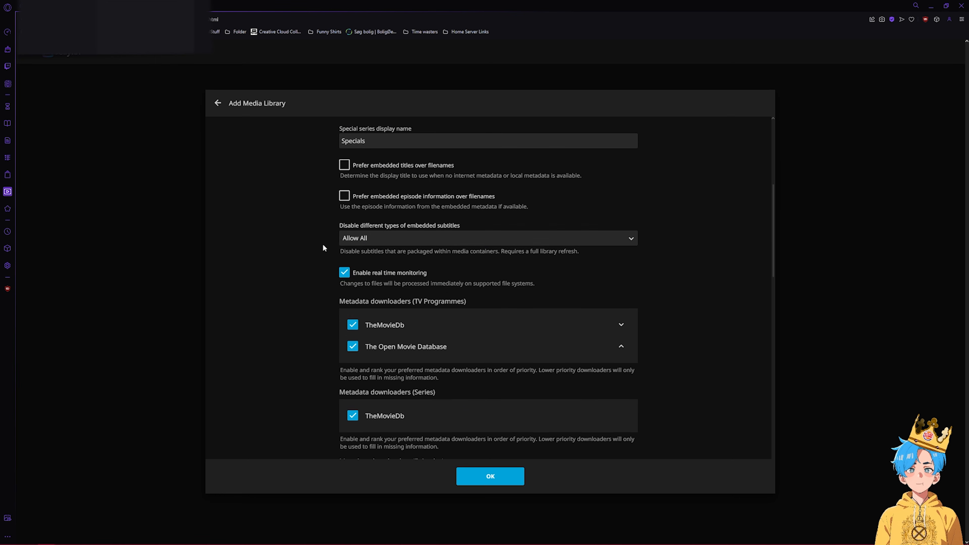
click(486, 477)
- Keep English default metadata and remote access defaults, finish the wizard and sign in
click(647, 339)
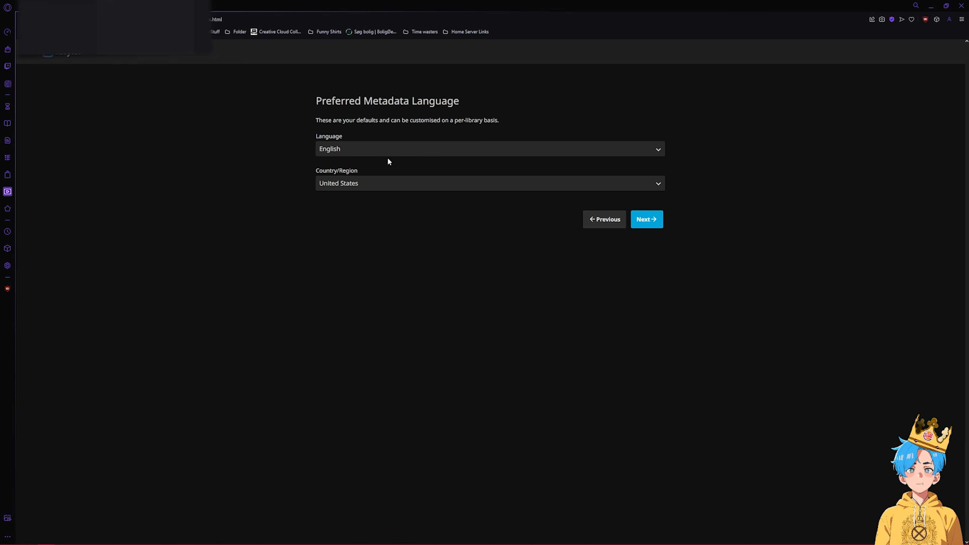
click(381, 182)
click(363, 151)
click(363, 154)
click(647, 209)
click(648, 206)
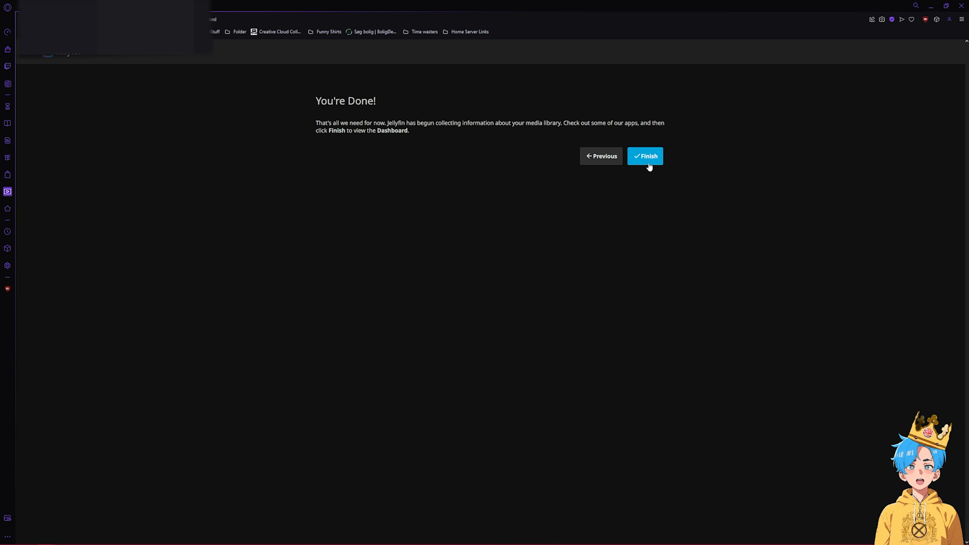
click(648, 163)
click(414, 112)
click(450, 132)
click(455, 189)
- Look at the Teenage Mutant Ninja Turtles show, then go to the admin Dashboard
scroll(305, 306, down, 2)
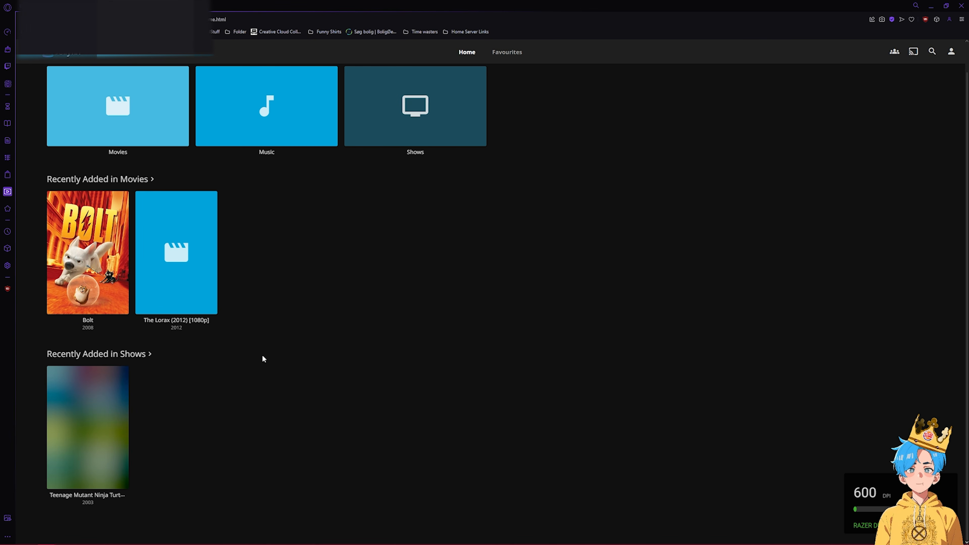
click(103, 414)
key(alt+Left)
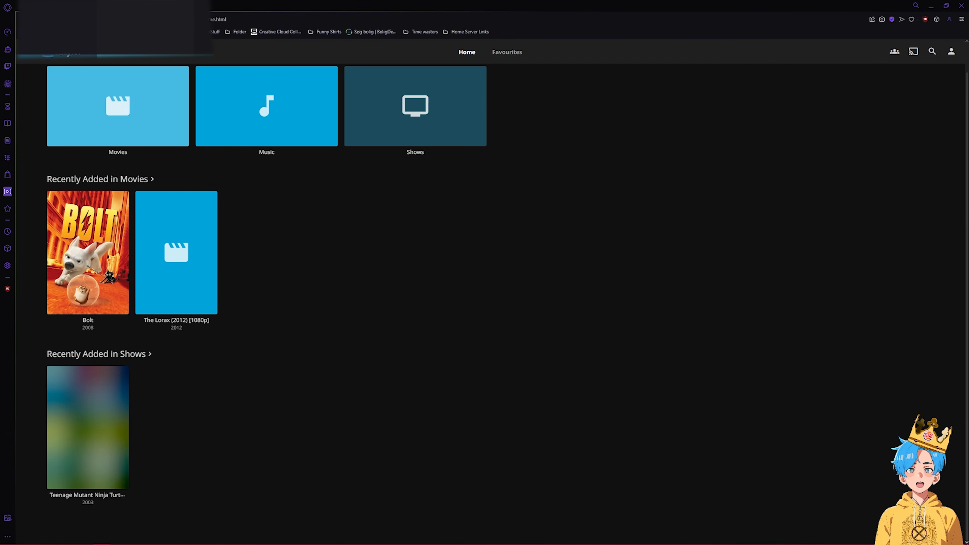
click(952, 51)
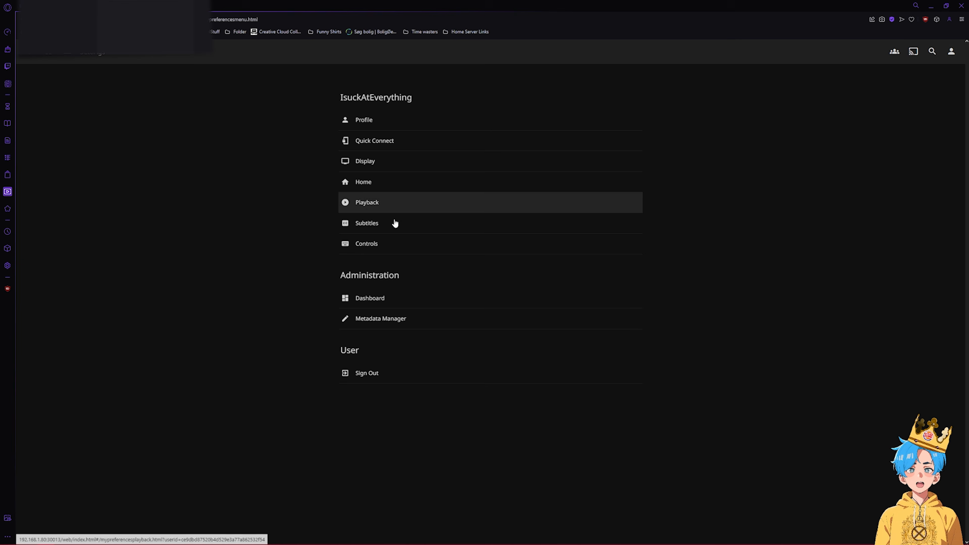
click(371, 298)
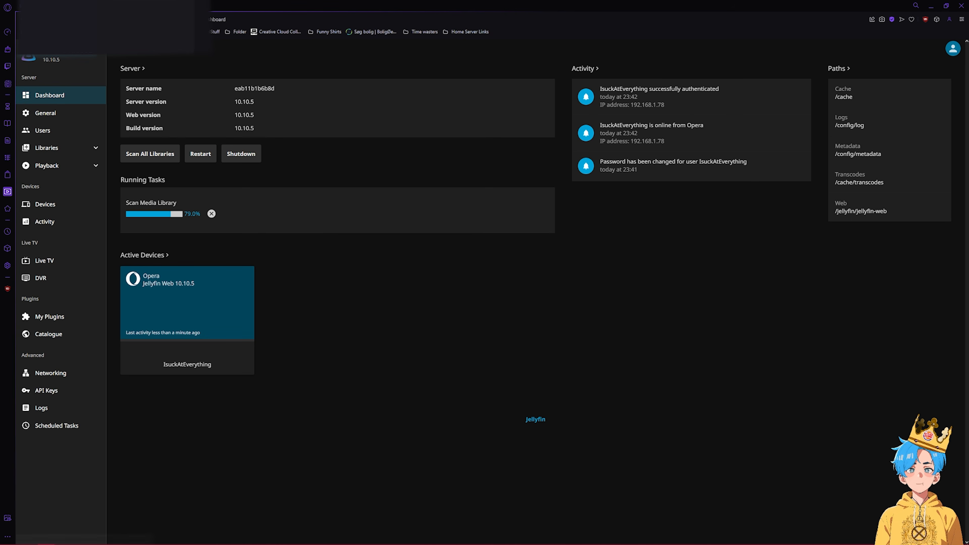
click(47, 57)
click(29, 53)
click(58, 207)
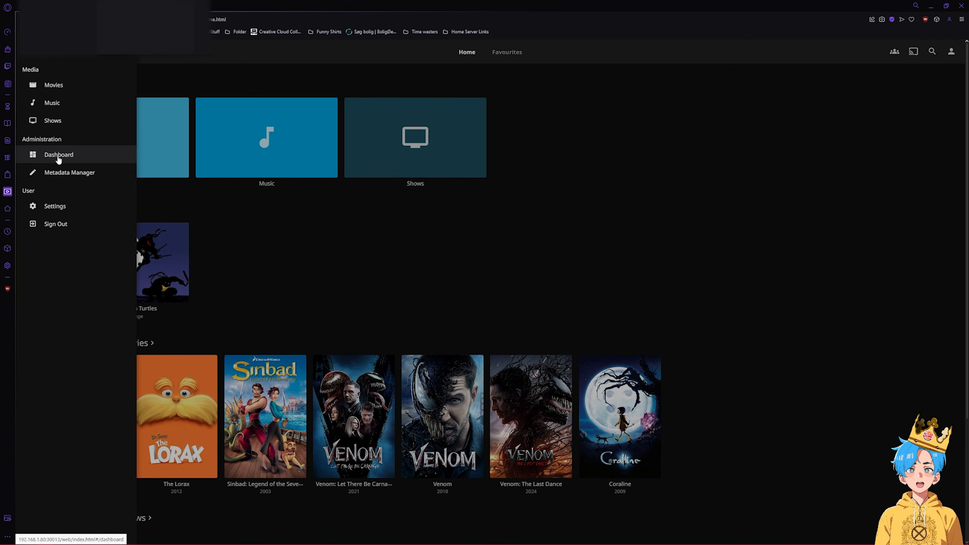
click(50, 153)
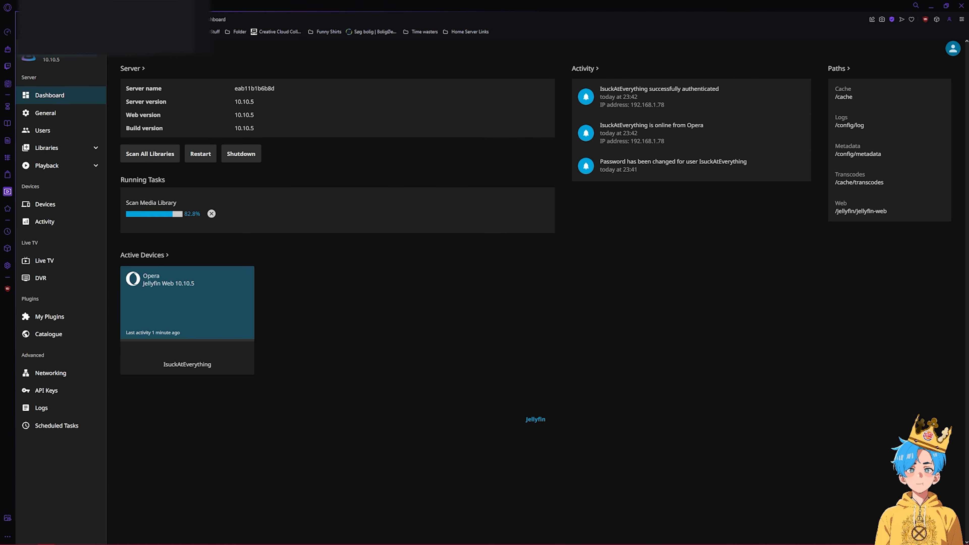
- Set Playback > Transcoding hardware acceleration to Nvidia NVENC
click(48, 166)
click(57, 183)
click(165, 104)
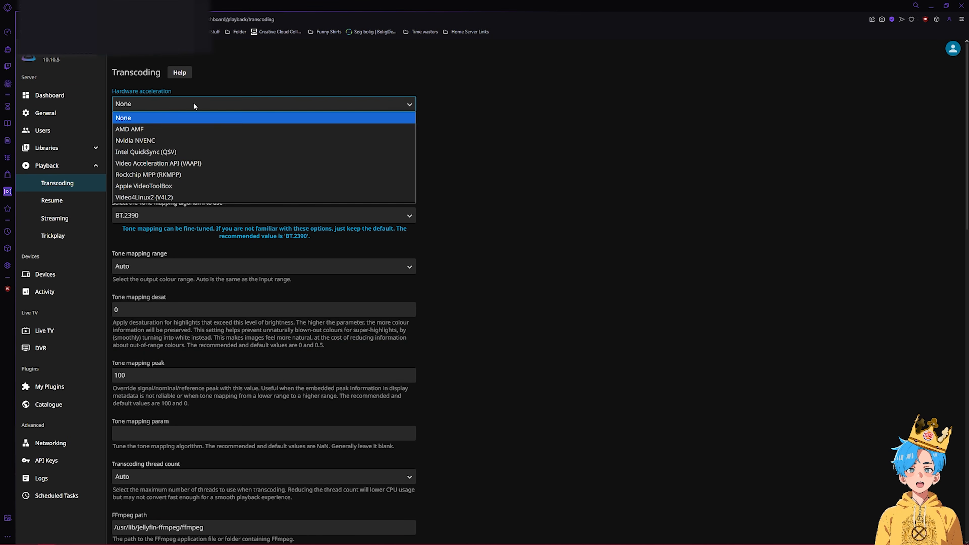
click(172, 140)
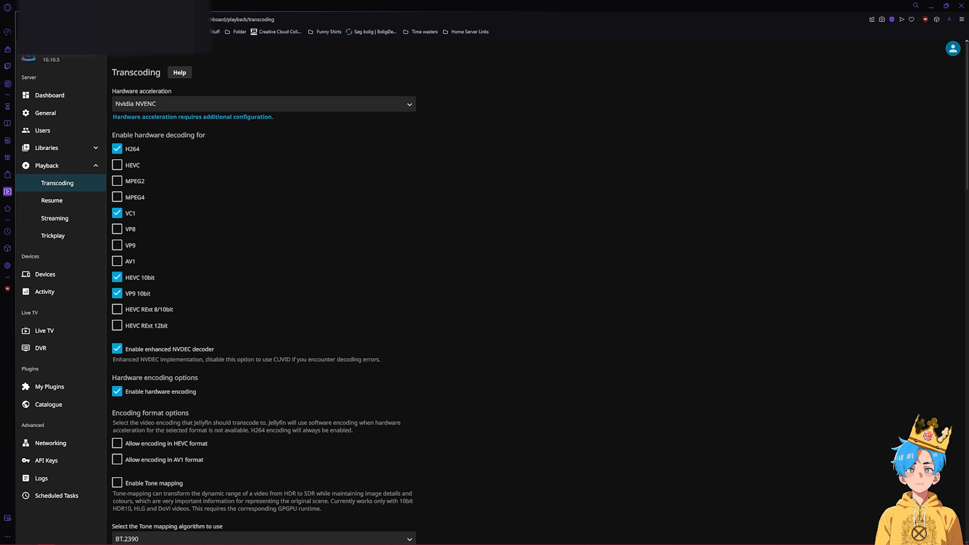
- Enable hardware decoding for MPEG4, MPEG2, HEVC, VP8, VP9 and AV1, and save
click(137, 197)
click(135, 181)
click(133, 165)
click(130, 229)
click(130, 245)
click(131, 261)
scroll(217, 367, down, 10)
scroll(217, 366, down, 10)
click(200, 507)
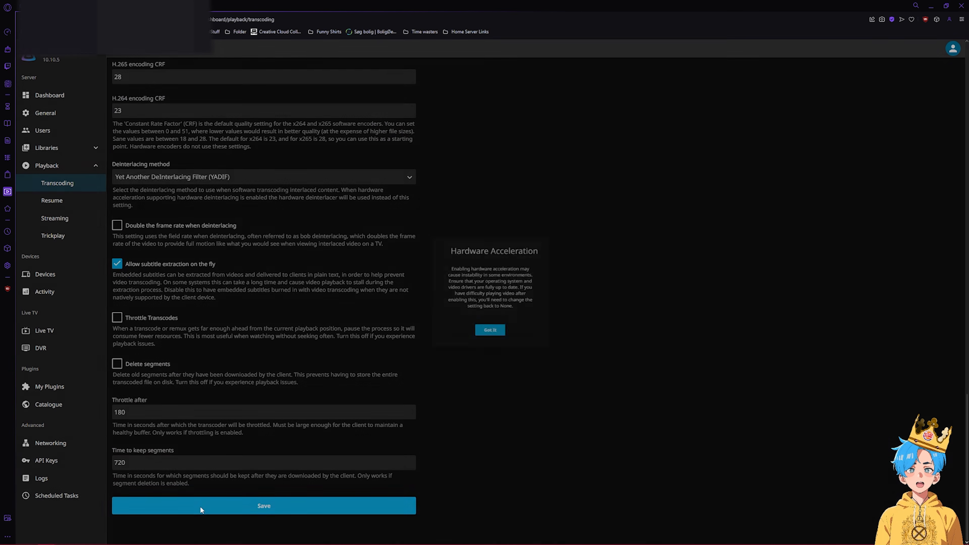
click(348, 386)
scroll(348, 386, up, 15)
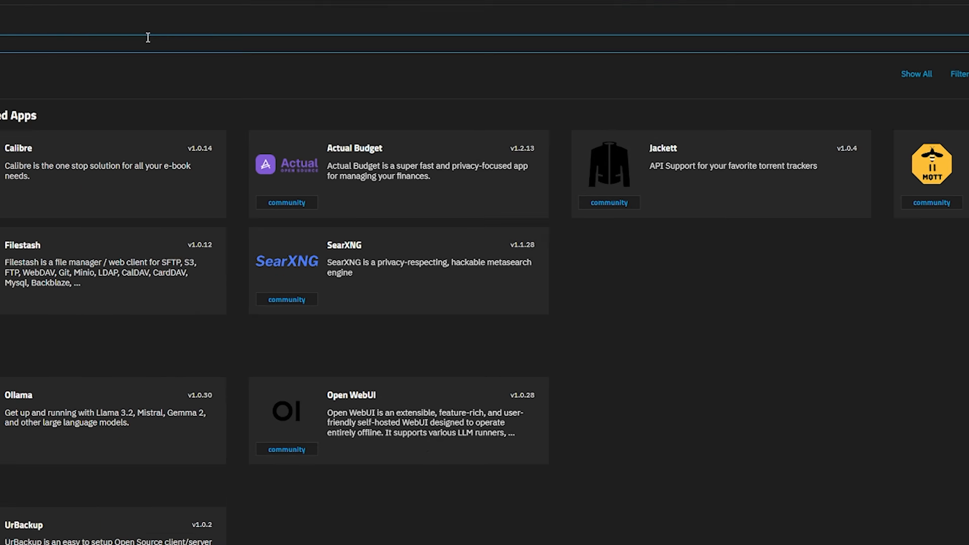
- Find Prowlarr in Apps, start its install and set the timezone to Copenhagen
text(prowlarr)
click(254, 204)
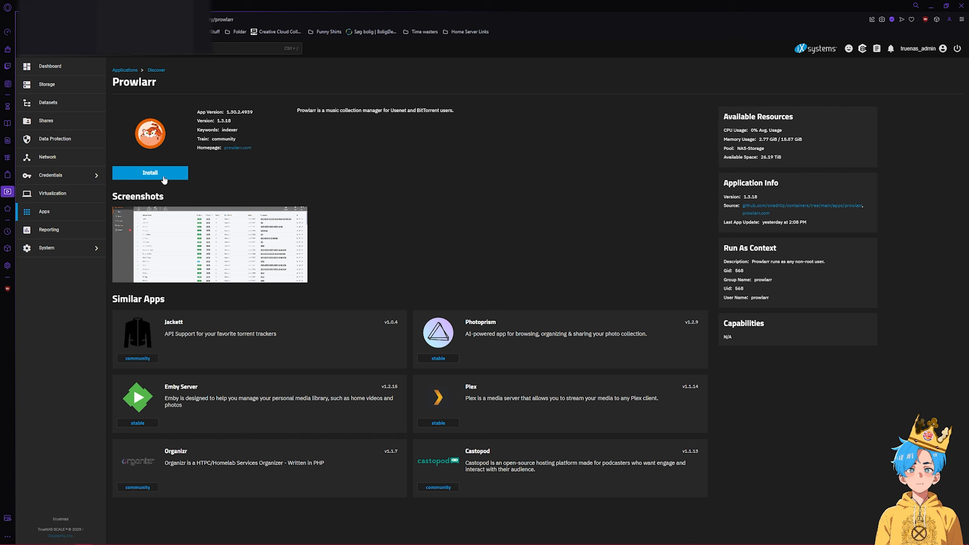
click(165, 173)
scroll(172, 178, down, 5)
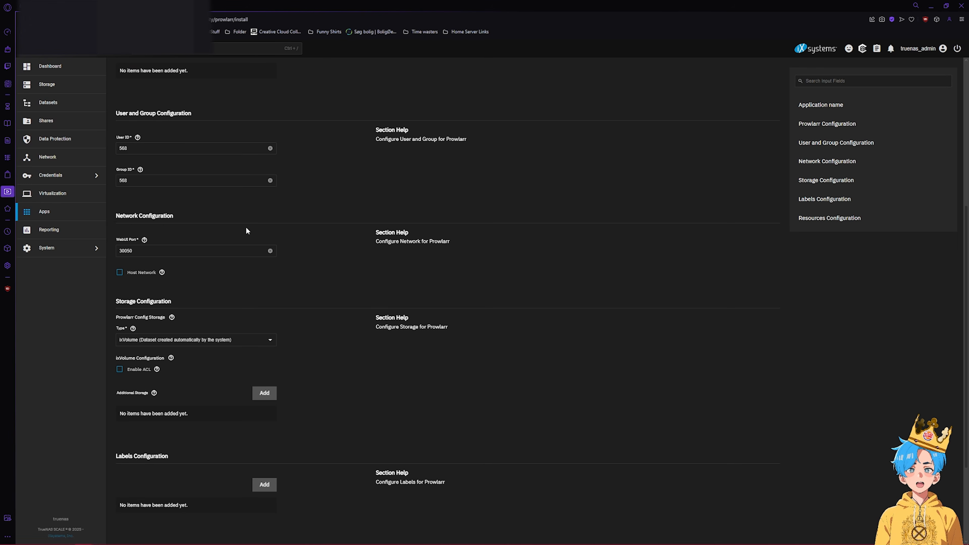
scroll(239, 217, up, 4)
click(189, 217)
text(c)
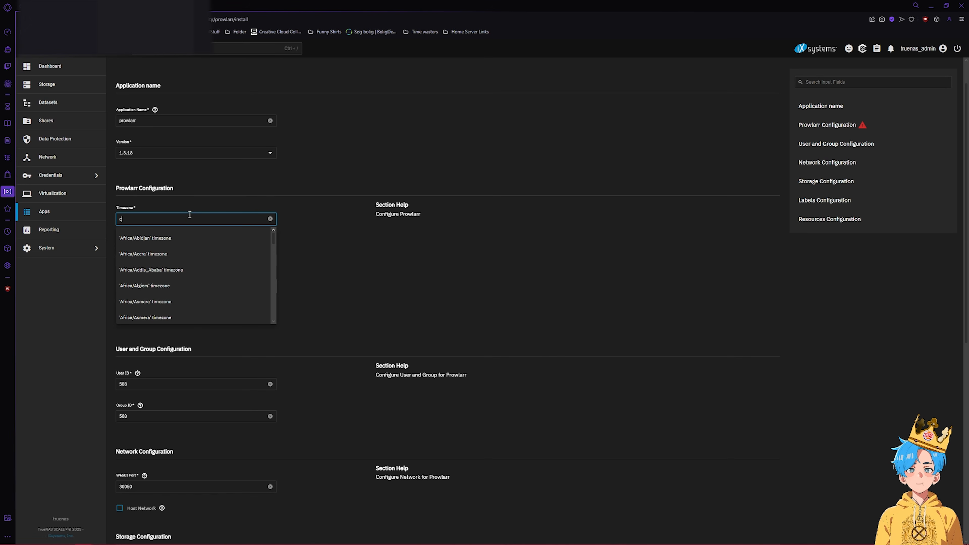
text(openhagen' timezone)
click(172, 237)
scroll(374, 290, down, 9)
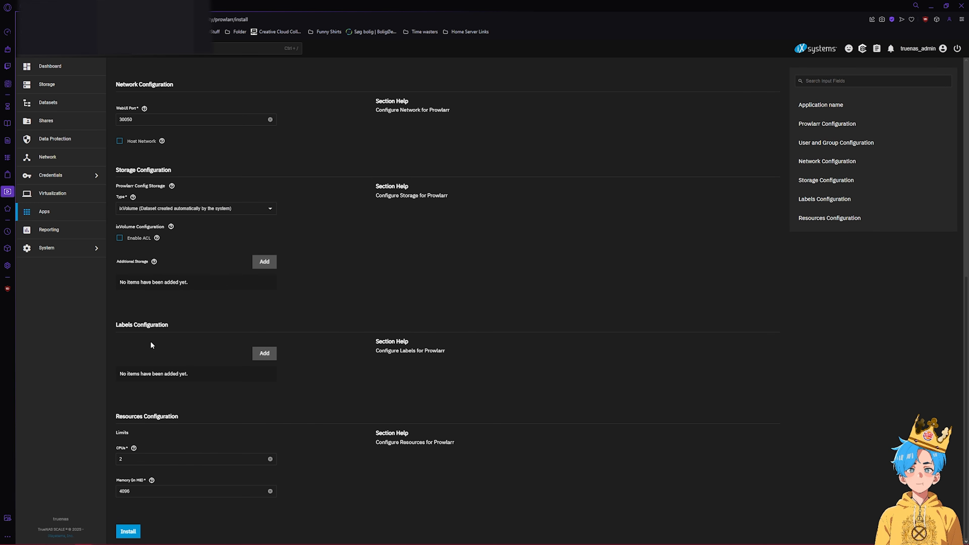
- Add a Host Path storage mounting /mnt/NAS-Storage/Media at /NAS-Storage
click(264, 262)
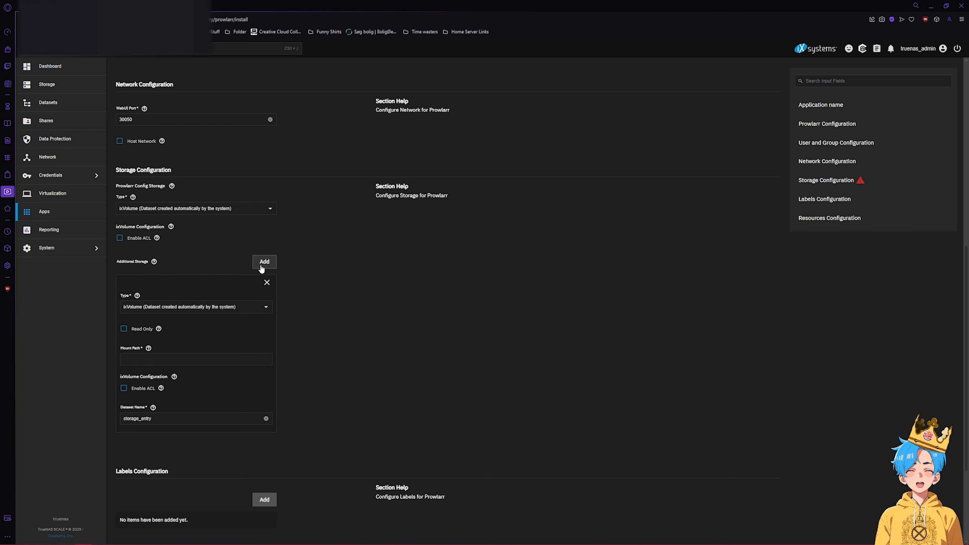
click(194, 307)
click(180, 325)
click(155, 358)
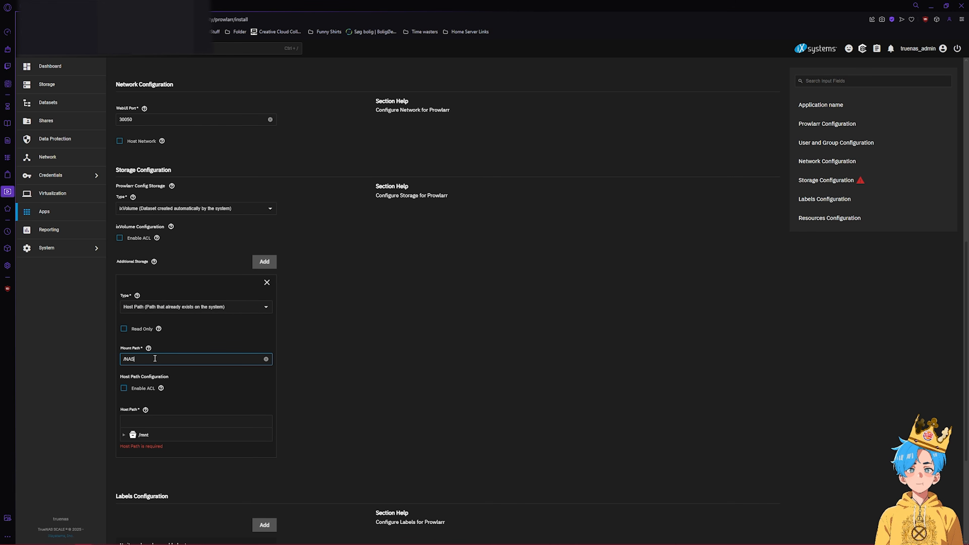
text(/NAS-Storage)
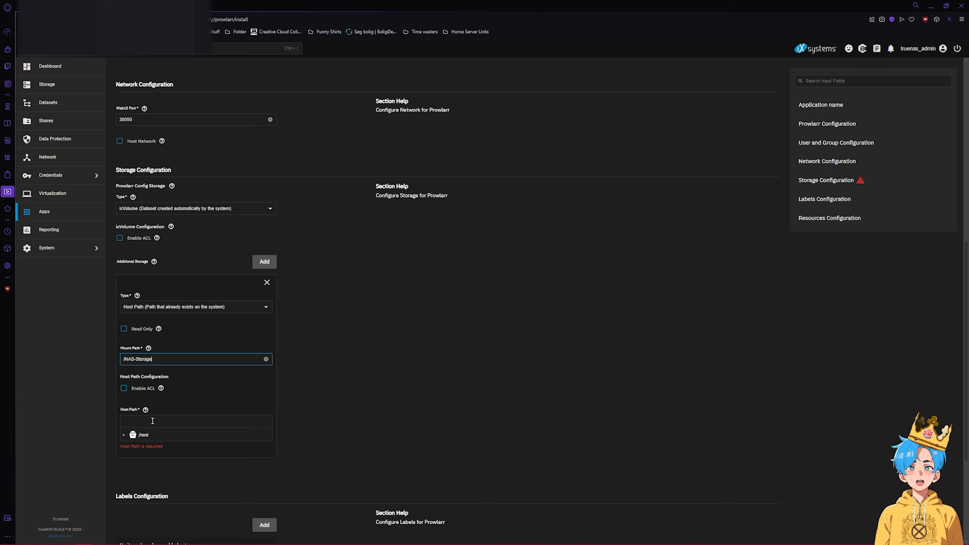
click(141, 427)
click(124, 435)
click(131, 447)
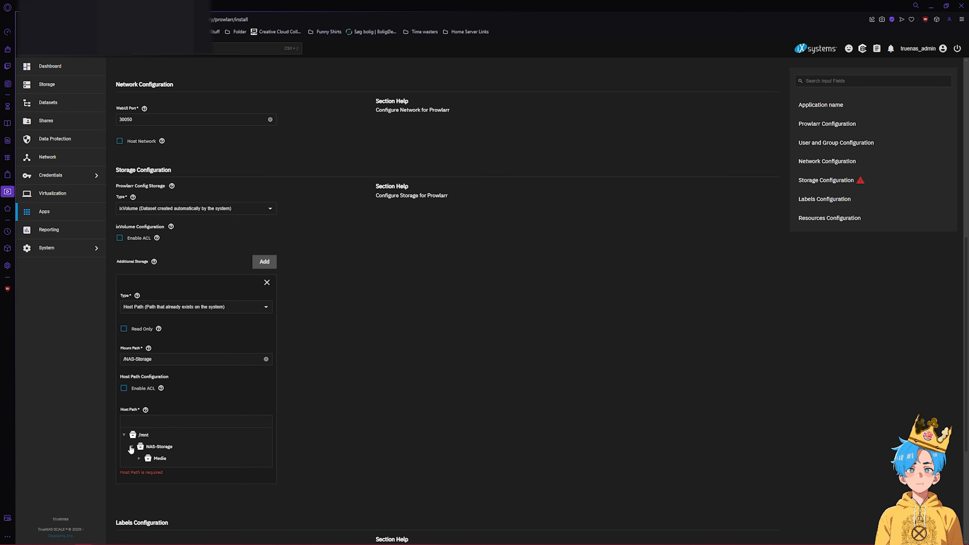
click(157, 459)
- Set the user and group IDs to 1000 and install Prowlarr
scroll(388, 395, up, 10)
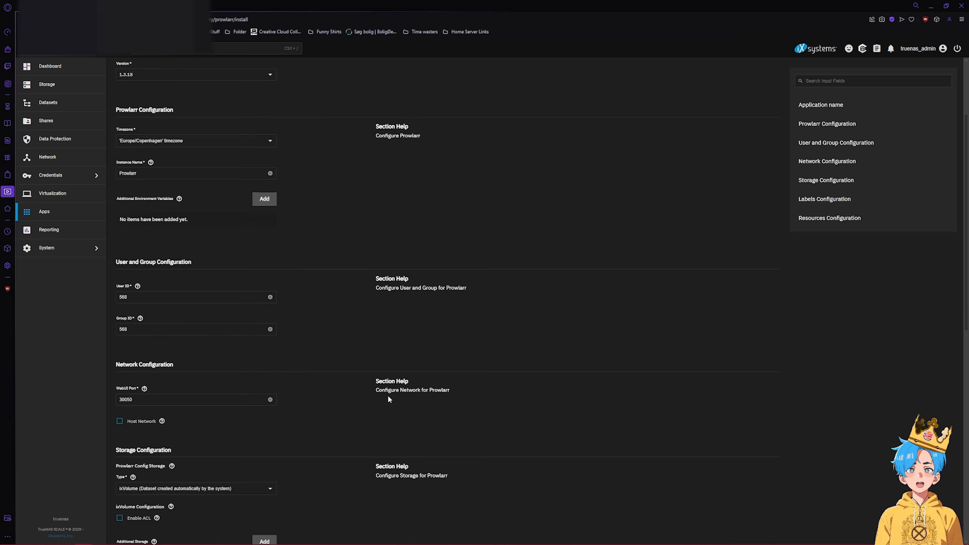
double_click(153, 414)
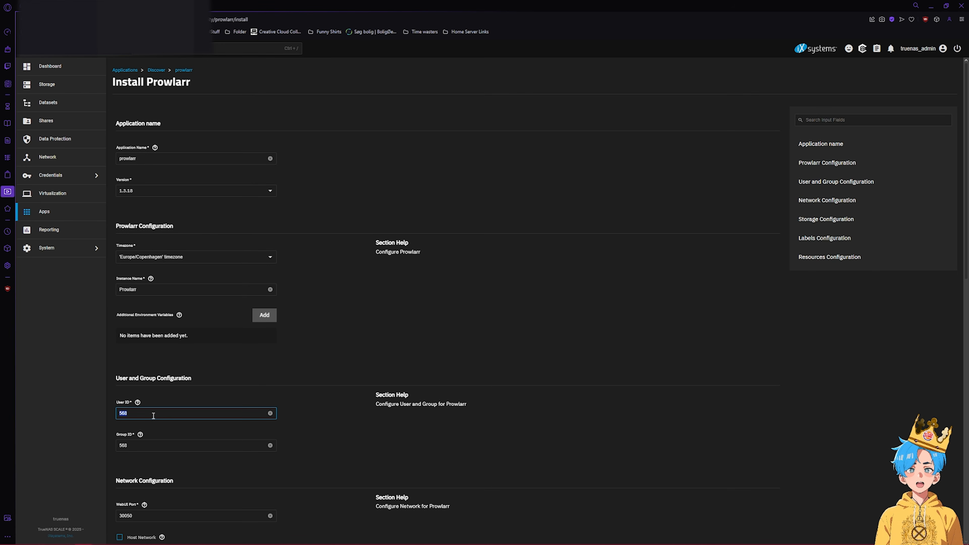
text(1000)
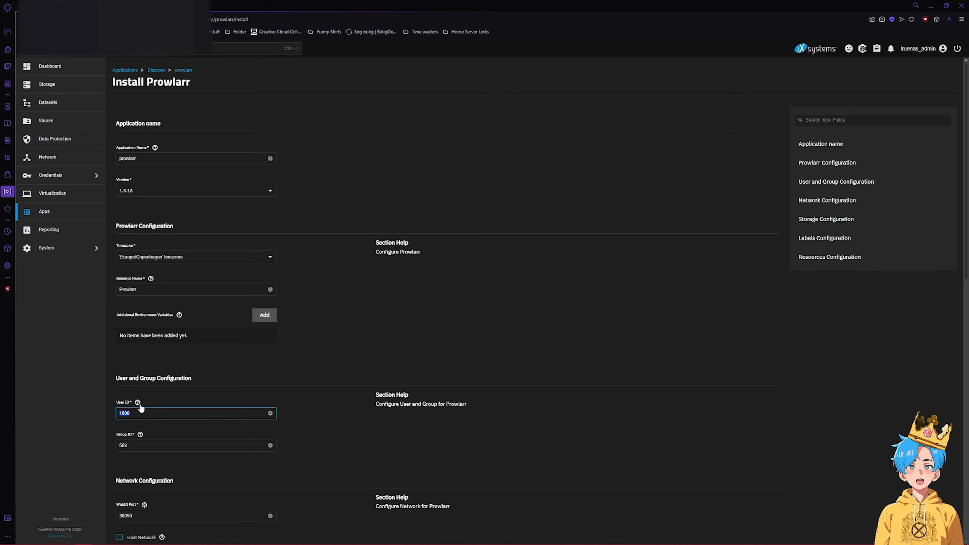
click(146, 446)
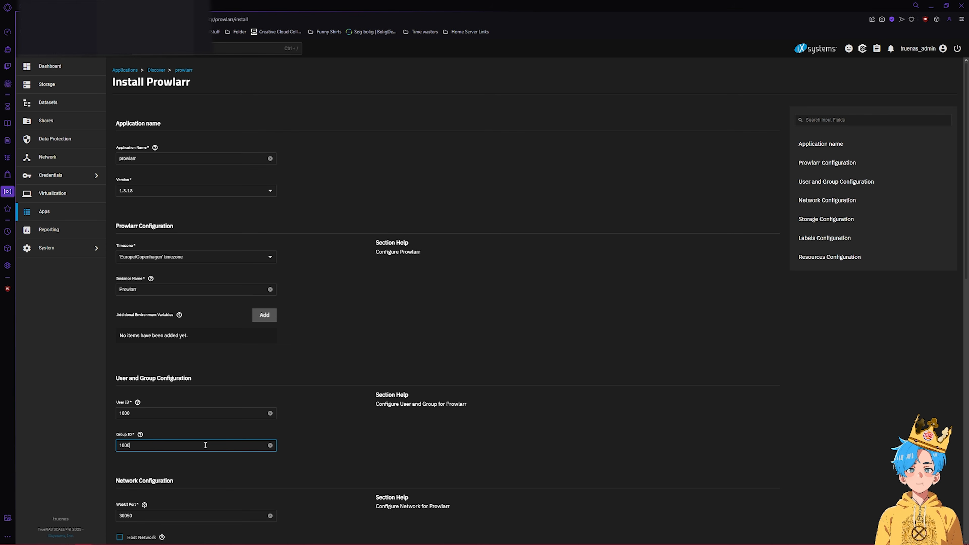
scroll(342, 438, down, 15)
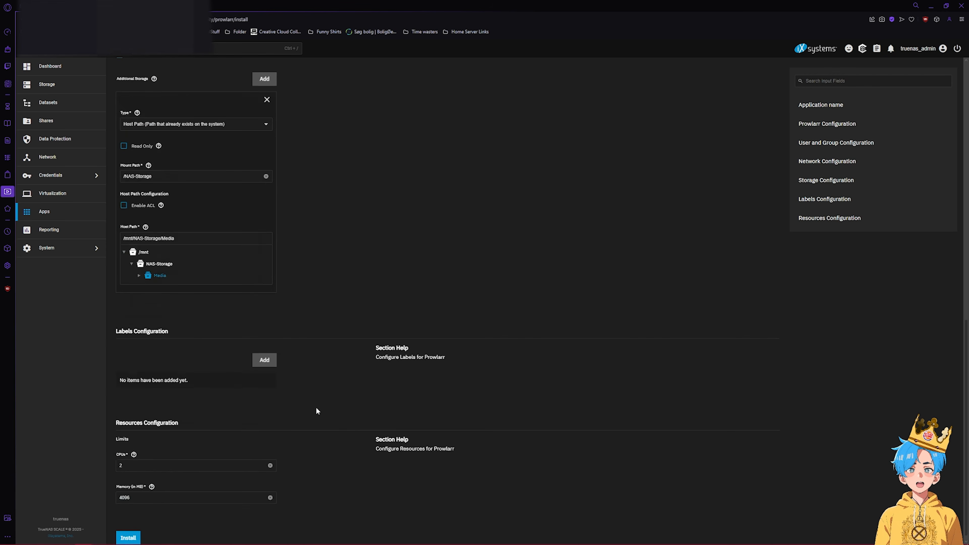
click(129, 536)
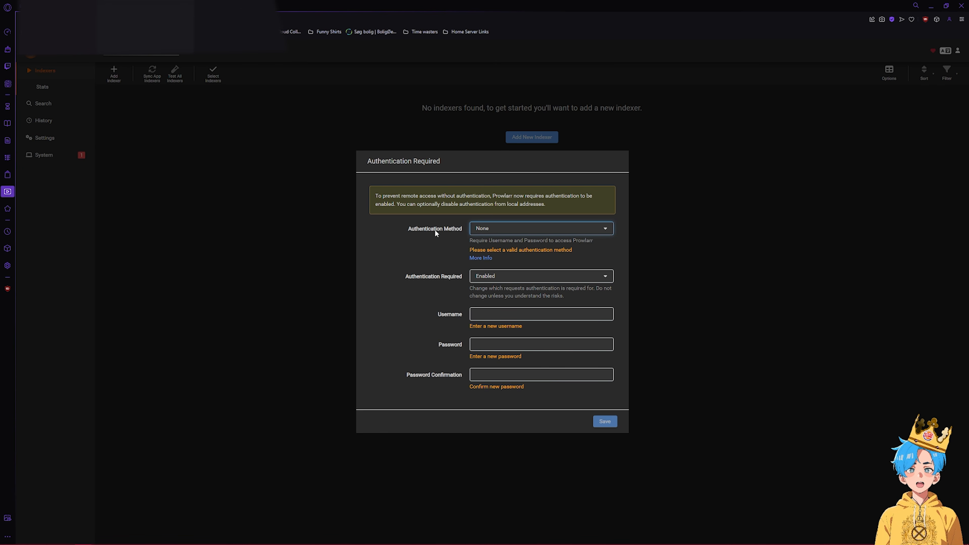
- Set Prowlarr authentication to Basic (Browser Popup), required for all connections
click(477, 230)
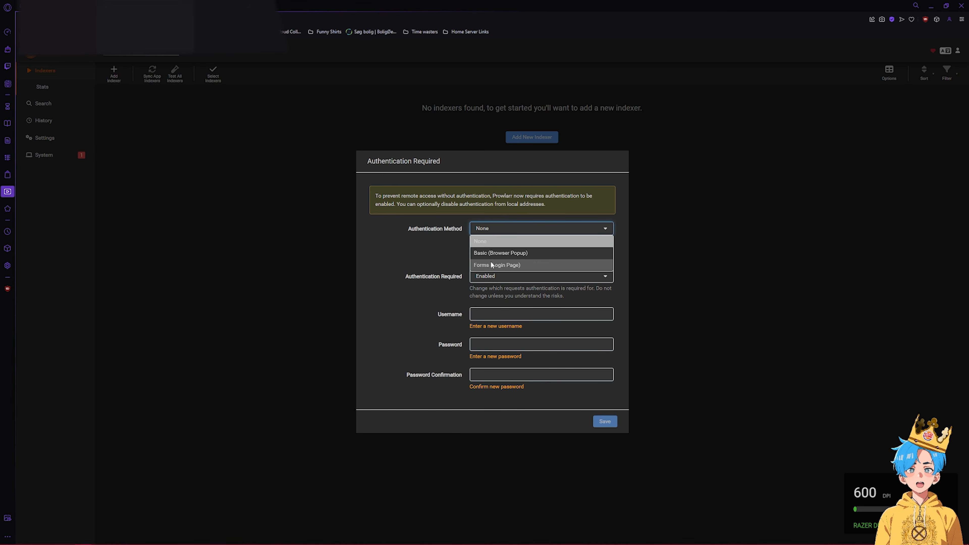
click(497, 253)
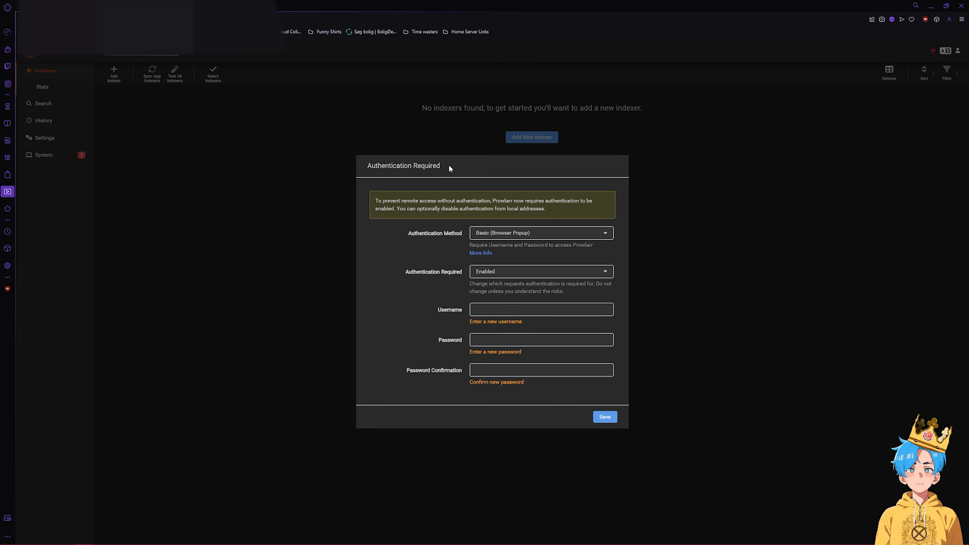
click(490, 275)
click(494, 273)
click(496, 273)
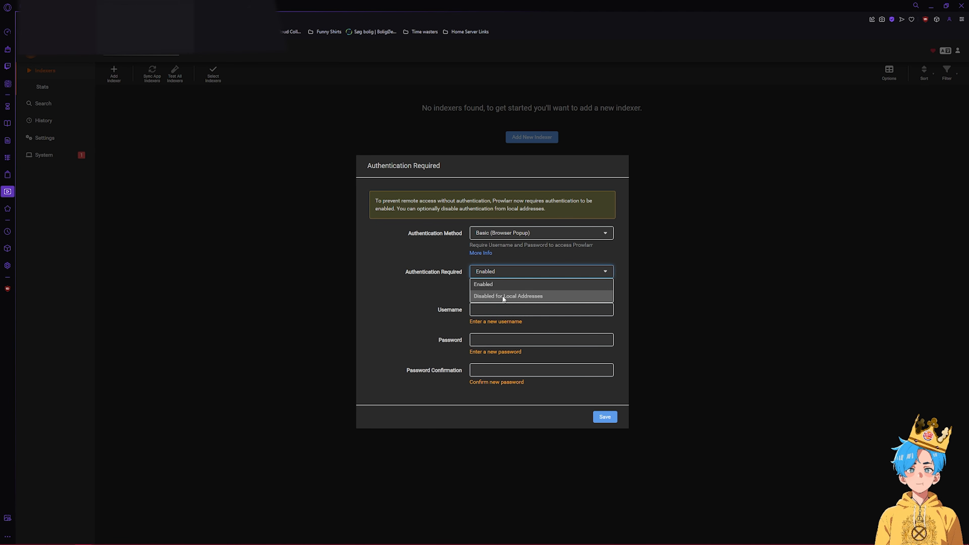
click(503, 296)
click(504, 275)
click(510, 275)
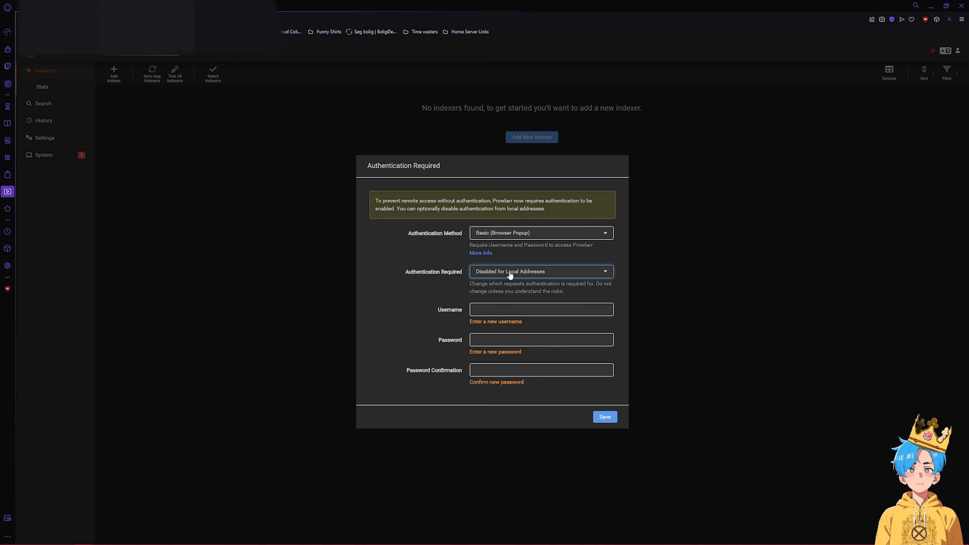
click(510, 275)
click(502, 284)
- Enter a new username and the password twice and save, then check System Status and return to Indexers
click(514, 310)
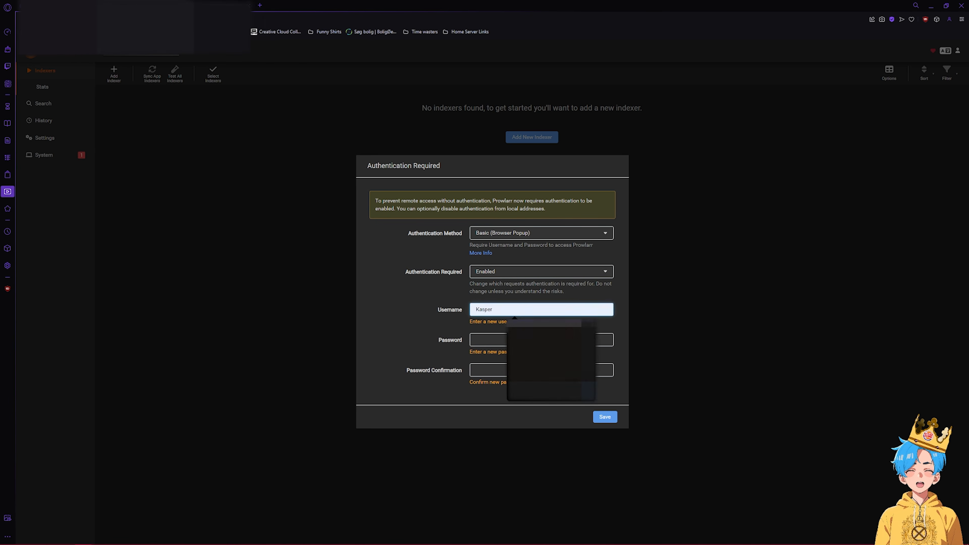
text(IsuckAtEvery)
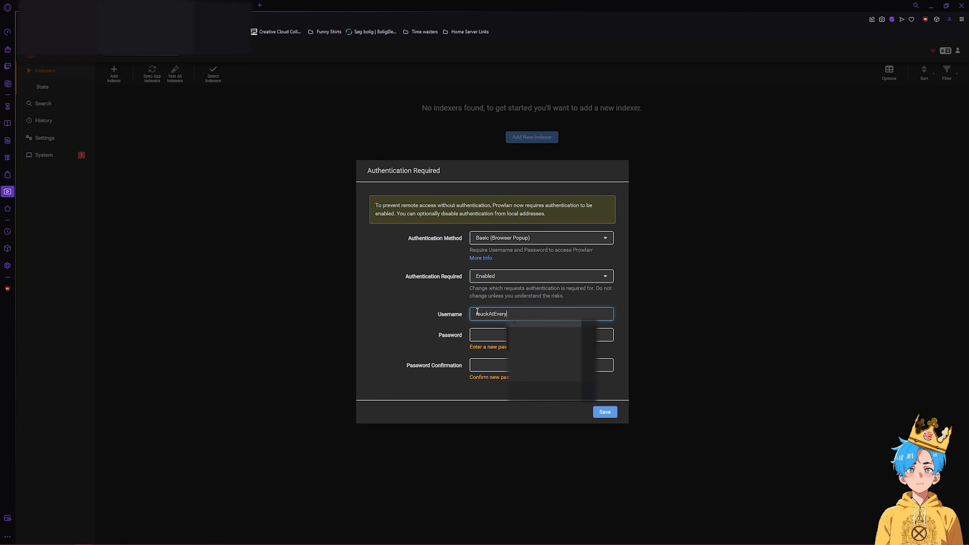
text(thing)
click(476, 332)
text(•••••••••••••••)
click(491, 358)
text(•••••••••••••••)
click(605, 403)
click(552, 358)
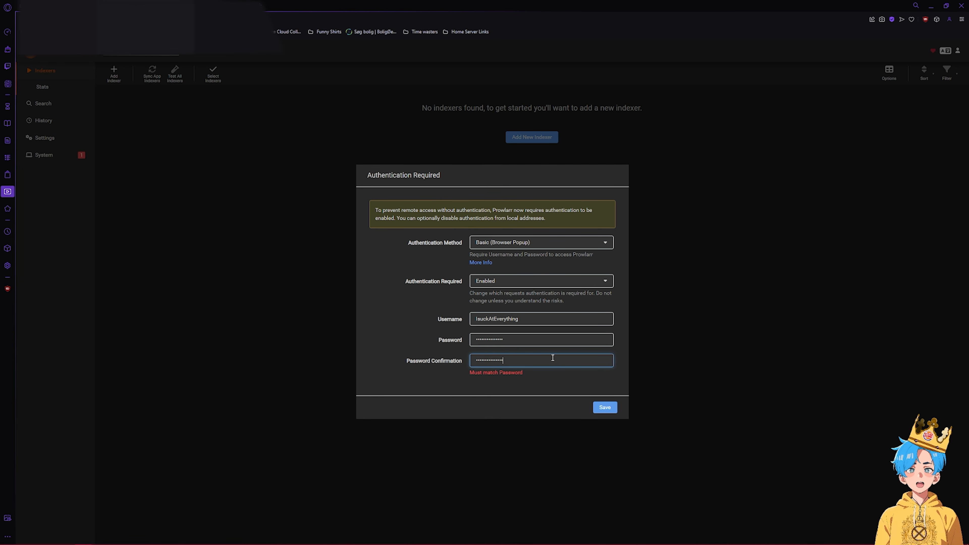
key(BackSpace)
key(BackSpace)
key(BackSpace)
key(BackSpace)
key(BackSpace)
key(BackSpace)
click(604, 407)
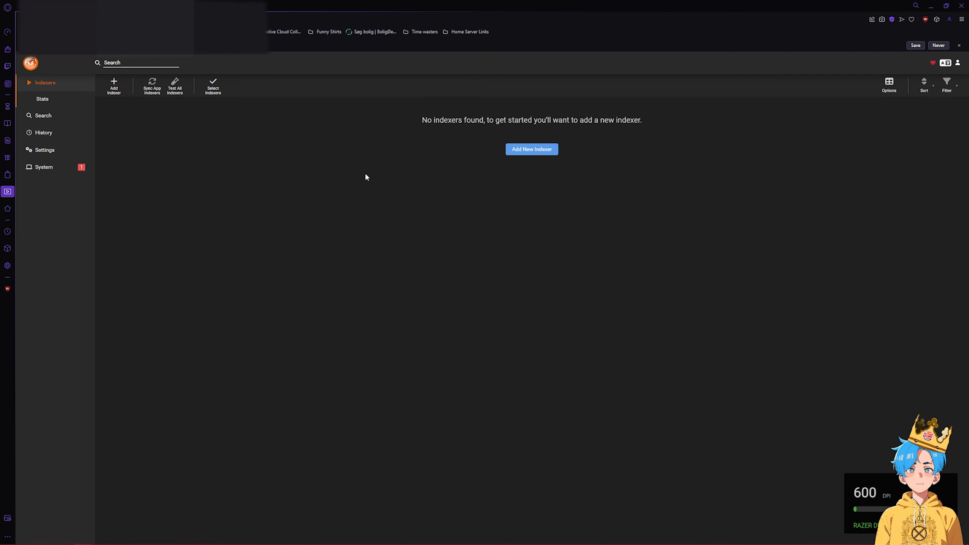
click(62, 174)
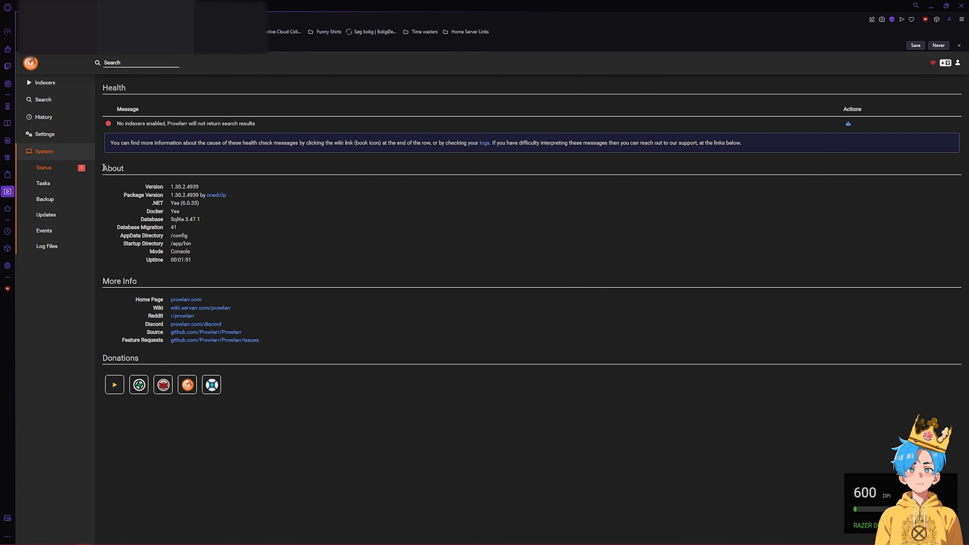
click(63, 84)
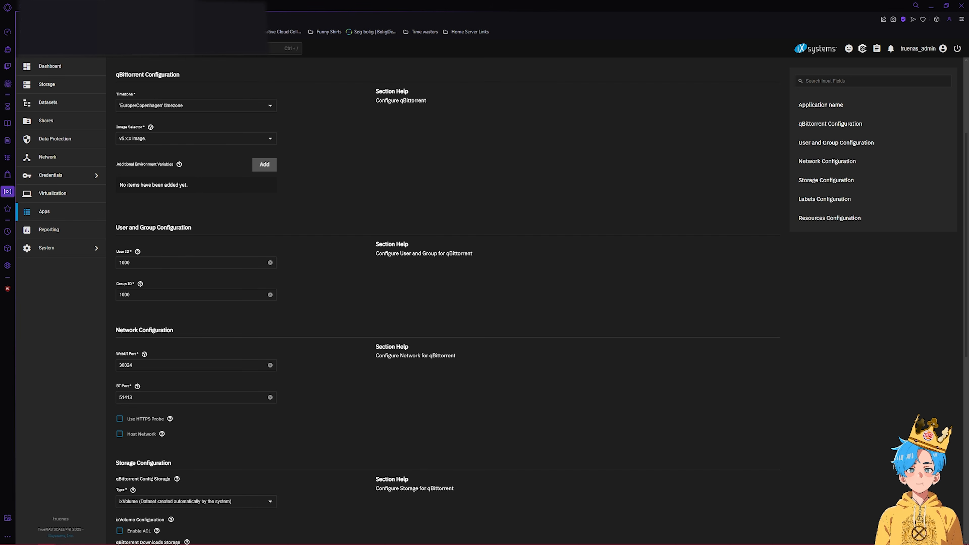
- Add Host Path storage for qBittorrent mounting /mnt/NAS-Storage/Media at /NAS-Storage
scroll(221, 288, down, 10)
click(264, 390)
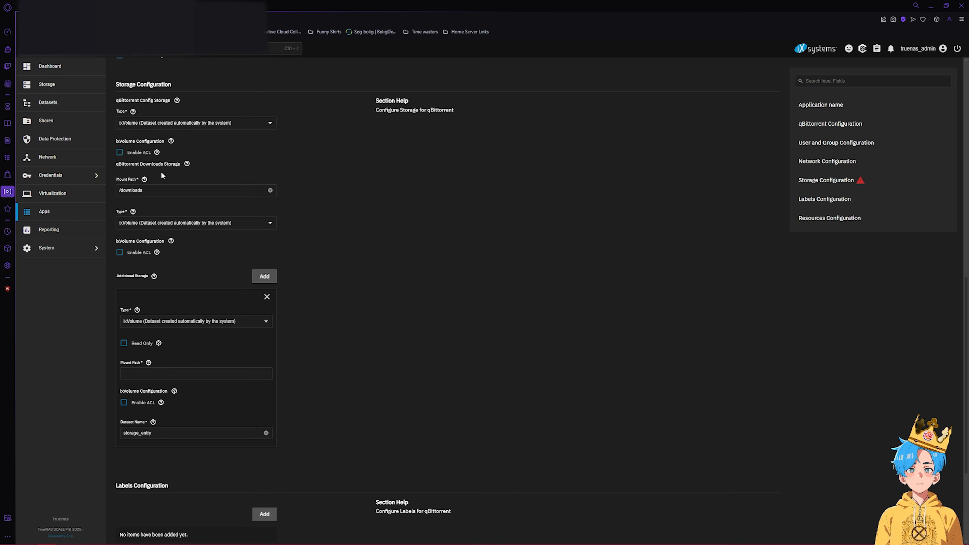
click(158, 321)
click(186, 358)
click(185, 373)
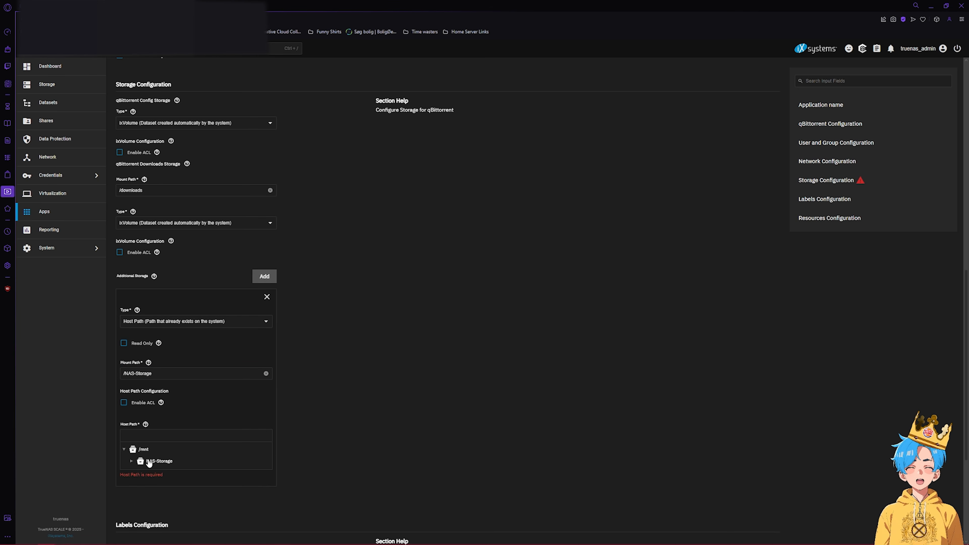
scroll(458, 291, down, 5)
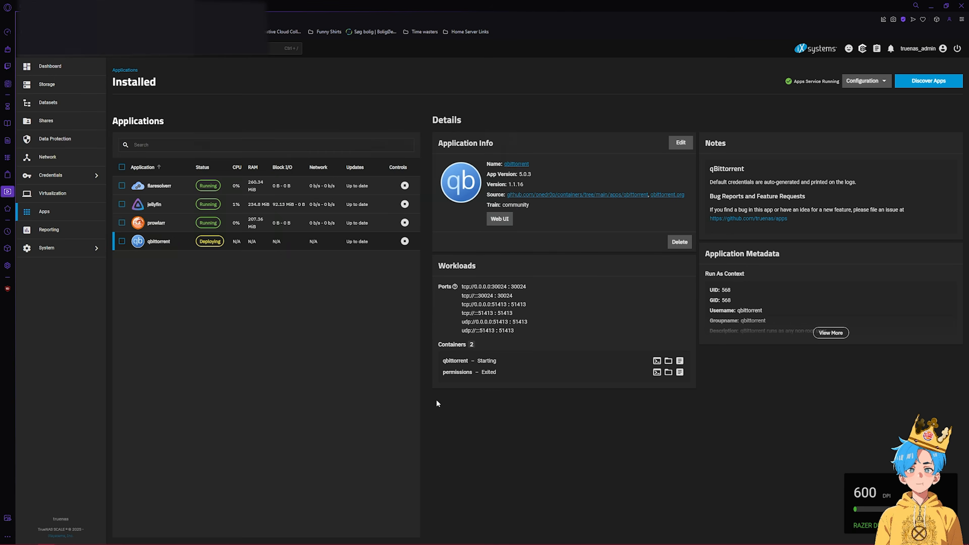
- Install qBittorrent and copy the admin username and temporary WebUI password from its container logs
click(676, 363)
click(546, 323)
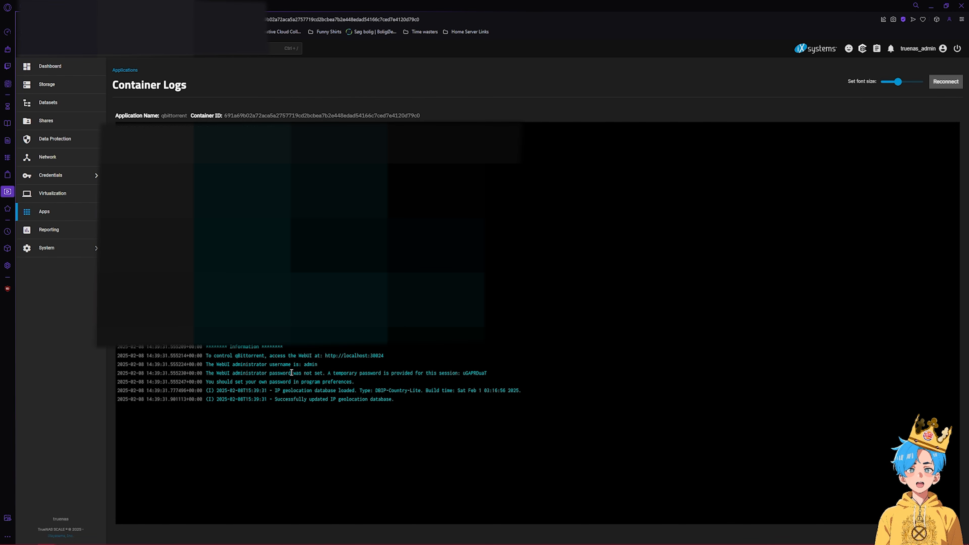
drag(319, 365, 313, 365)
double_click(308, 364)
click(341, 368)
click(455, 345)
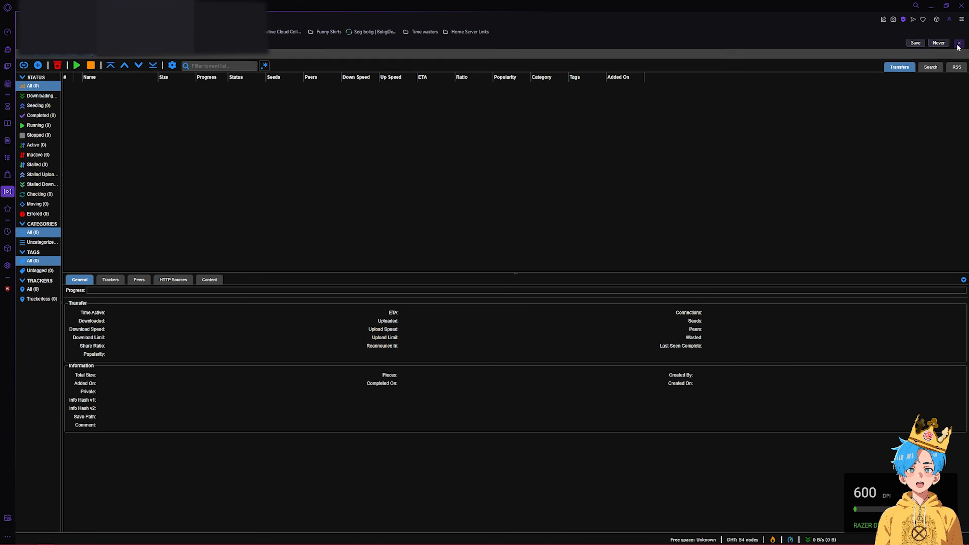
- Set a new WebUI password in qBittorrent's Options and save it
click(958, 44)
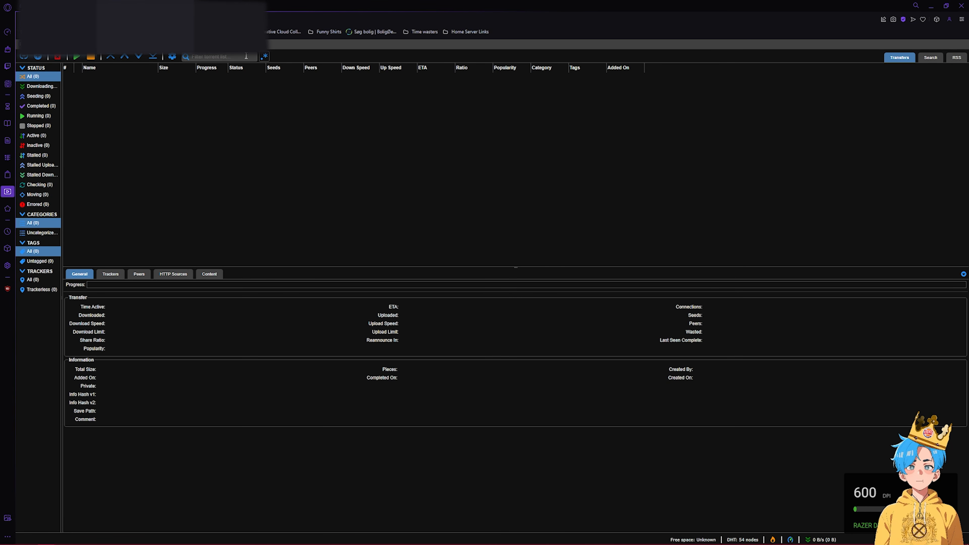
click(172, 57)
click(563, 180)
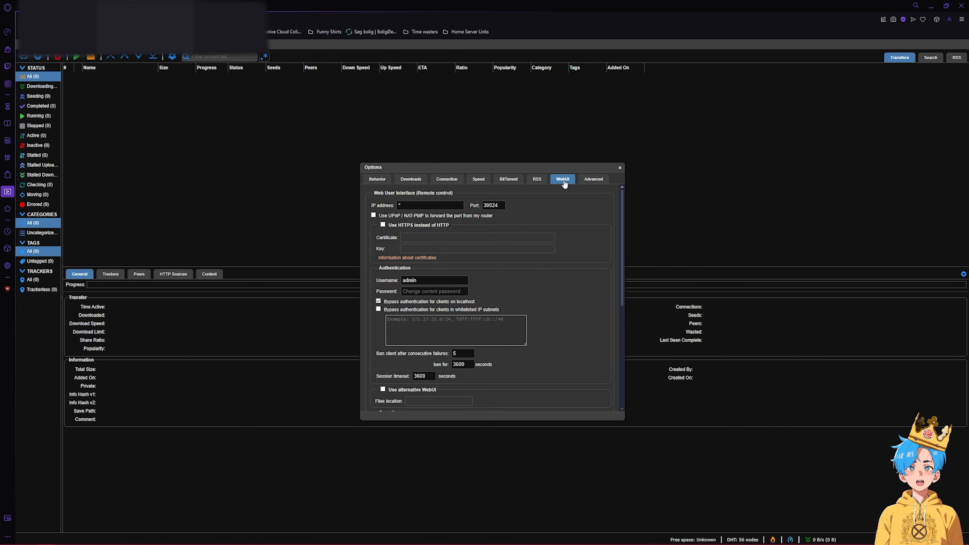
scroll(464, 246, down, 2)
click(435, 253)
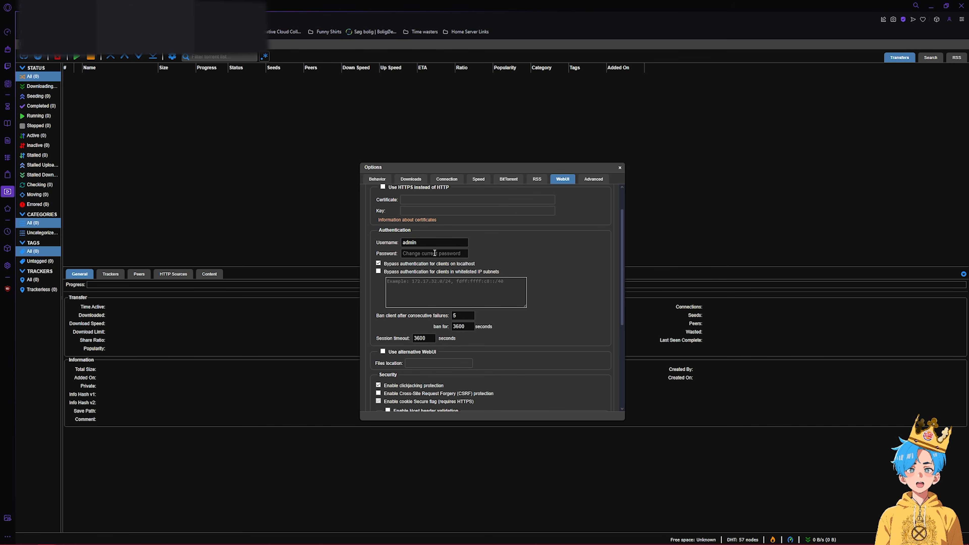
text(••••••)
scroll(510, 290, down, 5)
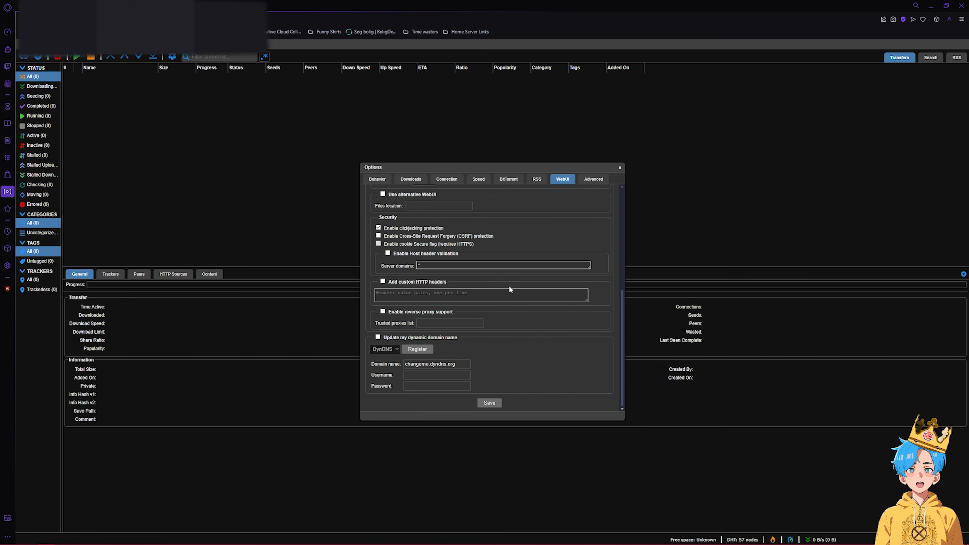
click(492, 403)
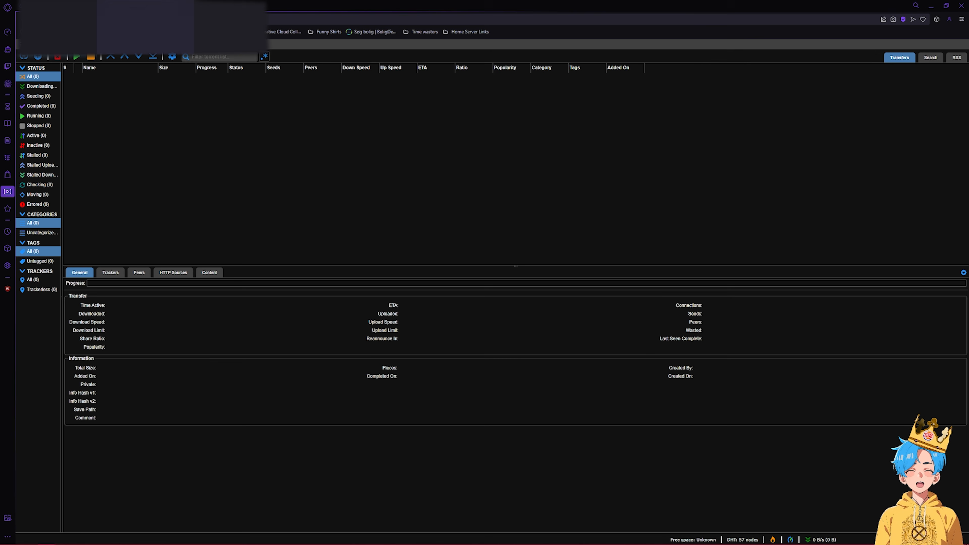
- From the TrueNAS installed apps list, open the prowlarr app's Web UI
click(65, 6)
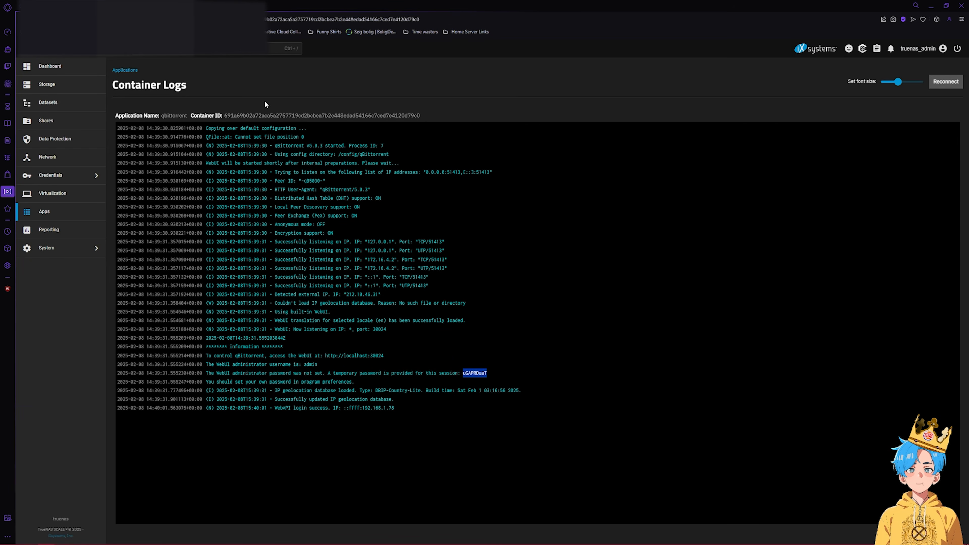
click(50, 67)
click(58, 212)
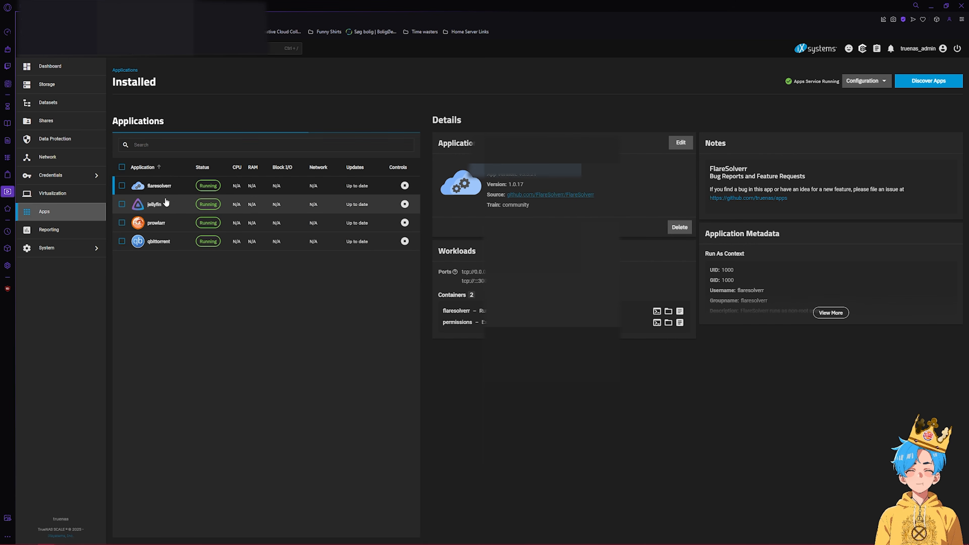
click(246, 226)
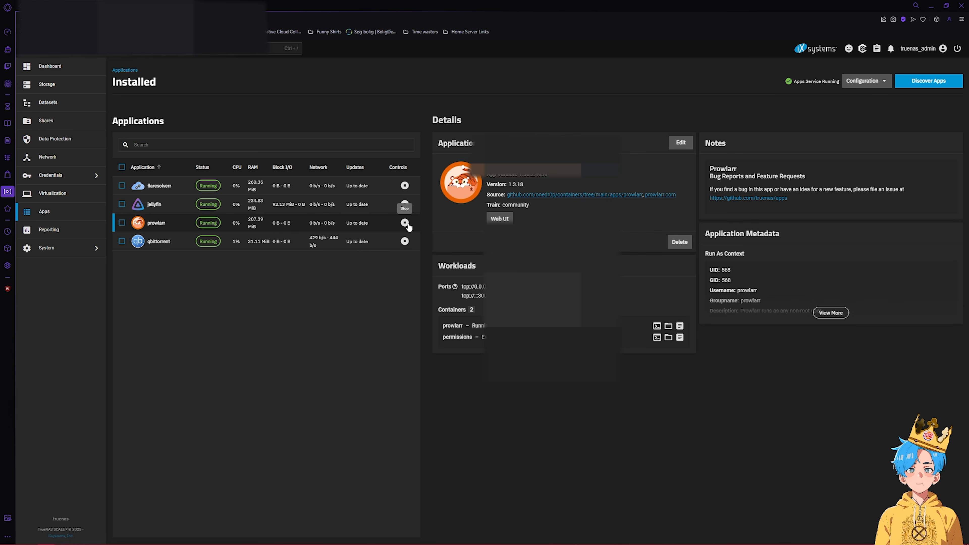
click(504, 220)
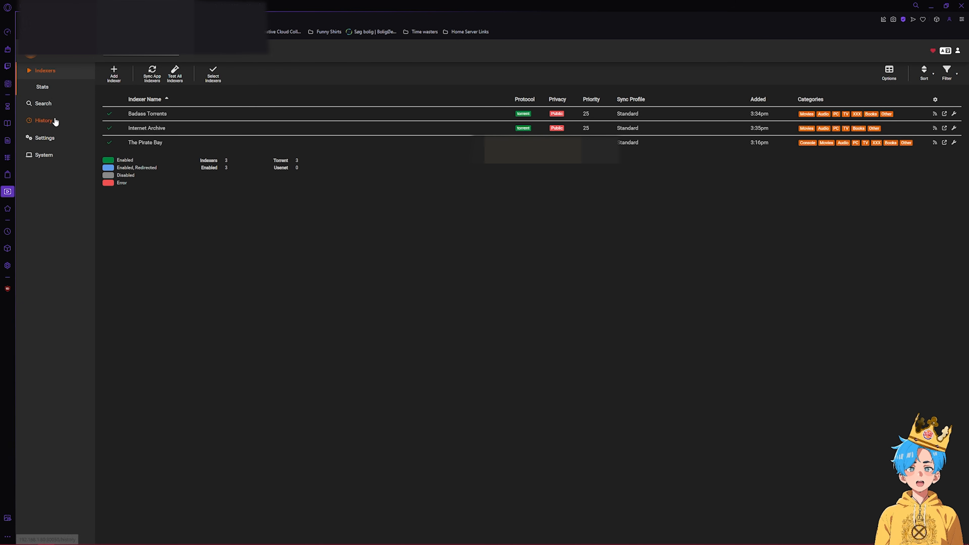
- Add qBittorrent as a Prowlarr download client with its admin login and save it
click(43, 142)
click(104, 174)
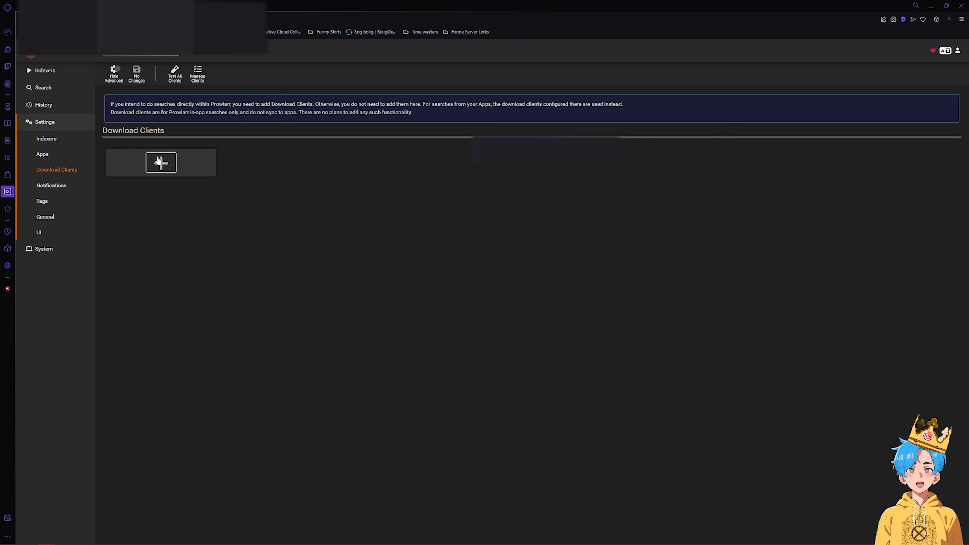
click(161, 163)
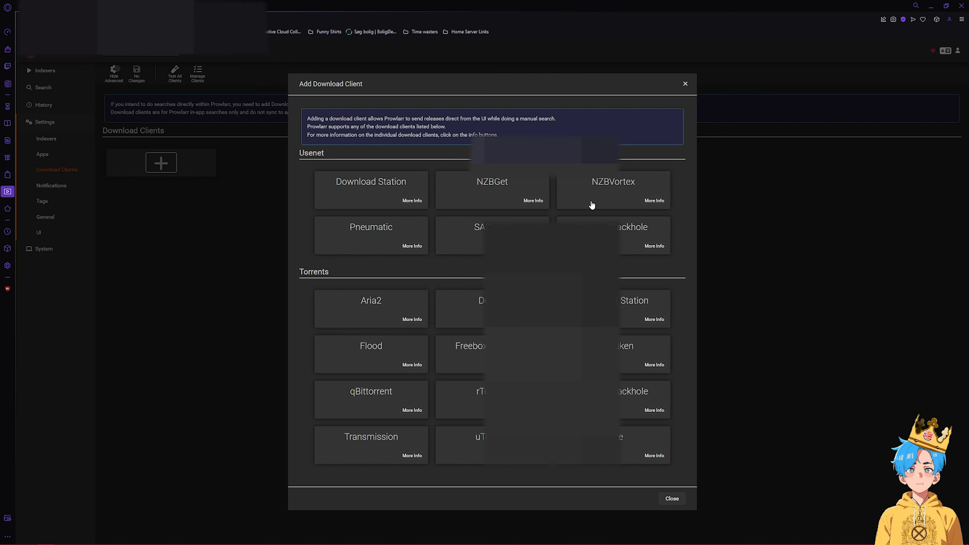
click(385, 406)
click(499, 215)
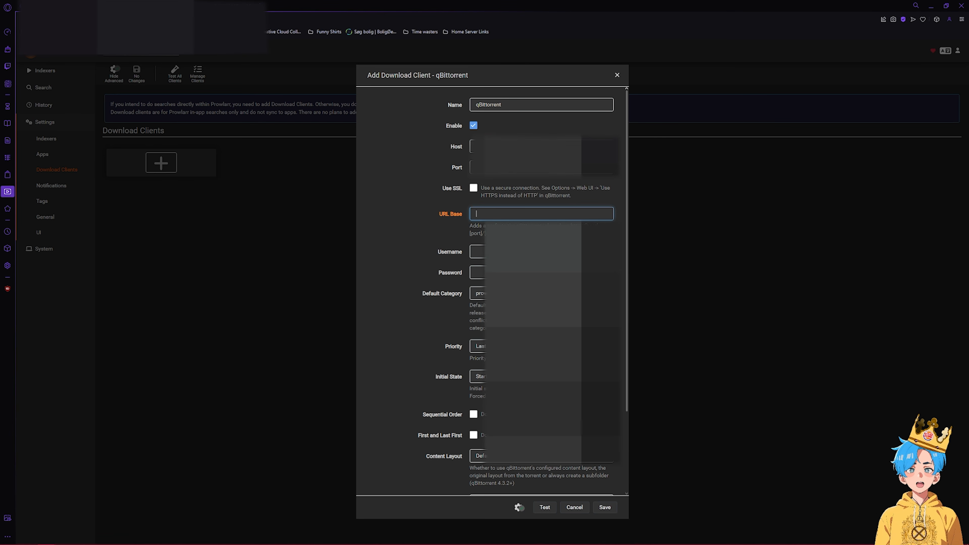
key(Tab)
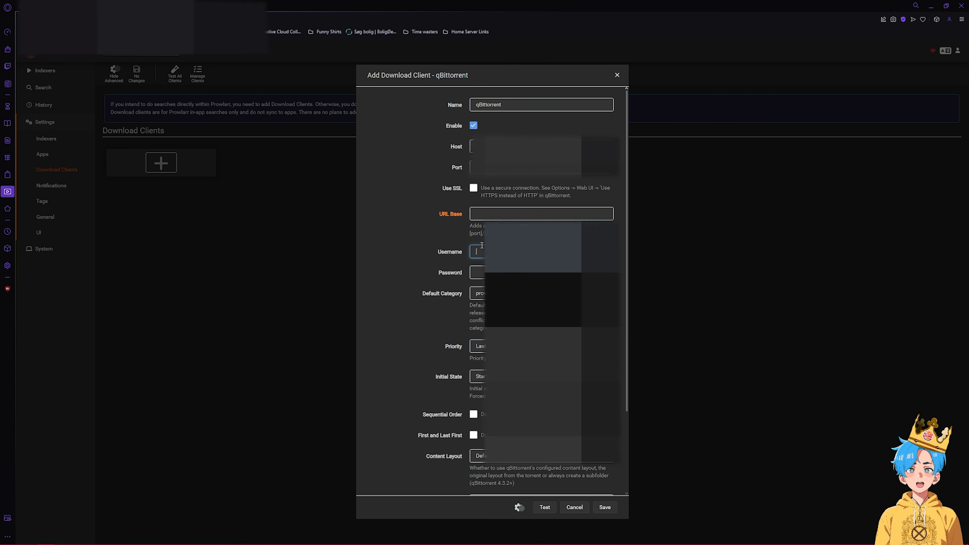
text(adm)
click(478, 272)
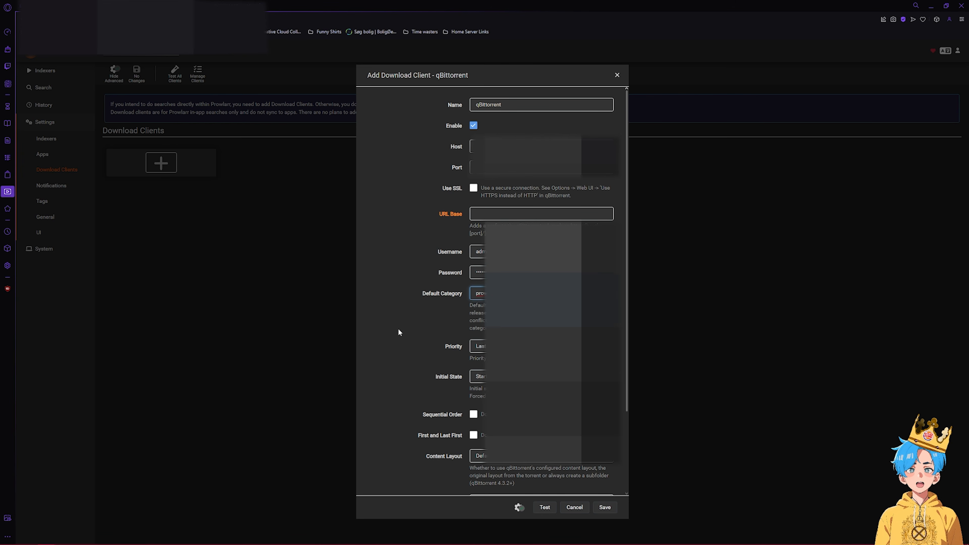
scroll(394, 327, down, 3)
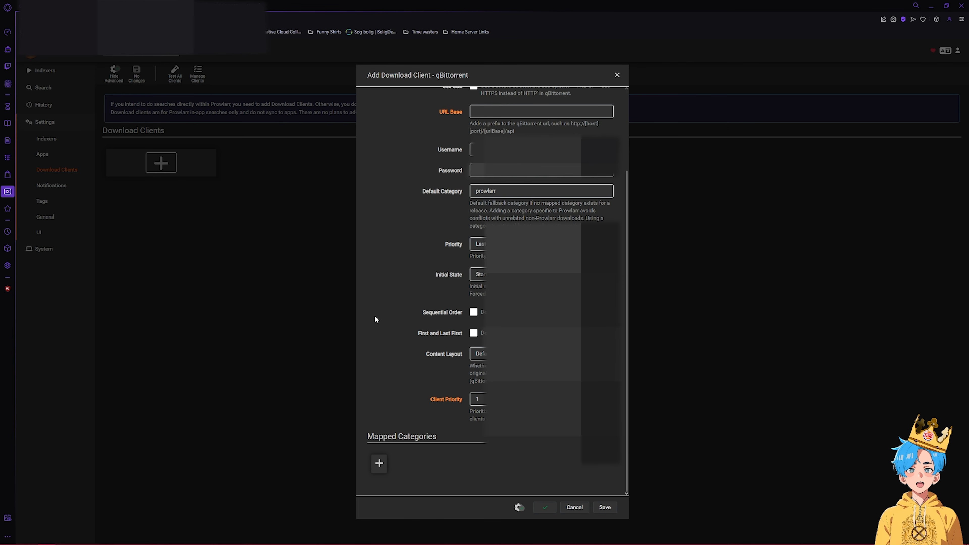
scroll(375, 315, up, 3)
click(605, 507)
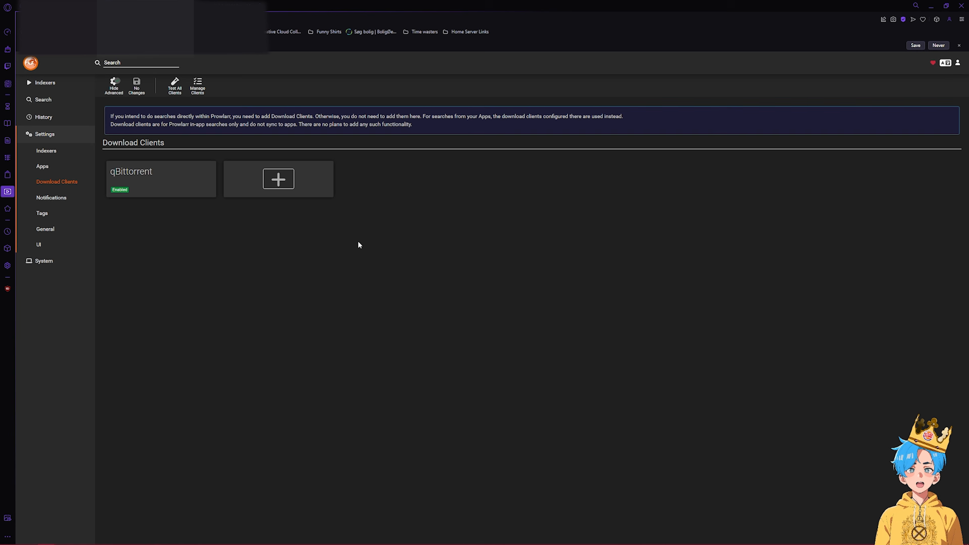
- Back on the Indexers page, search the indexers for 'Guardians of the gal'
click(912, 45)
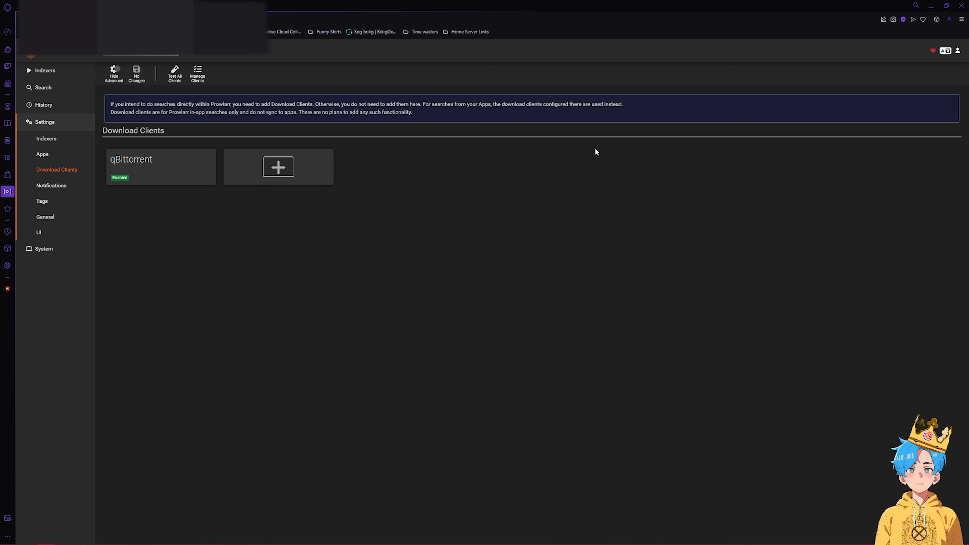
click(55, 72)
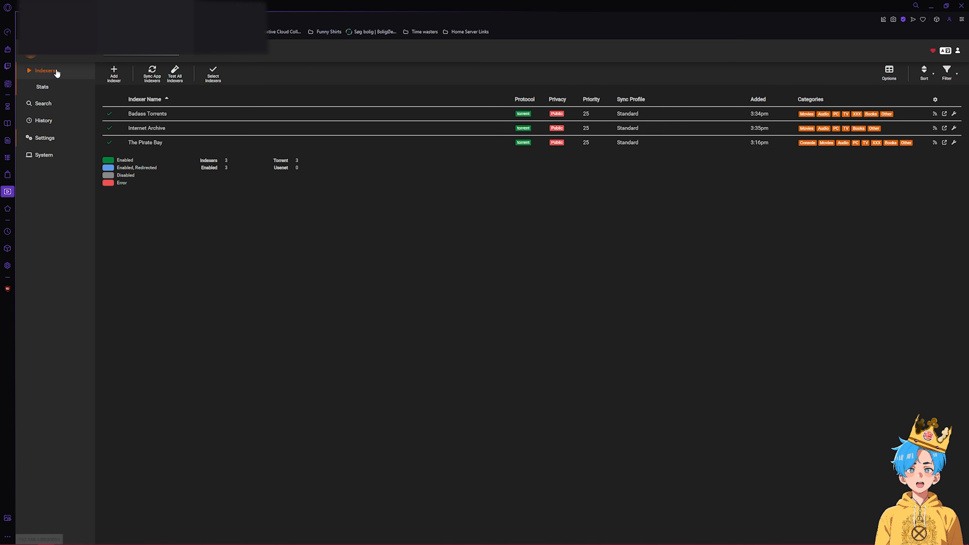
click(137, 54)
text(G)
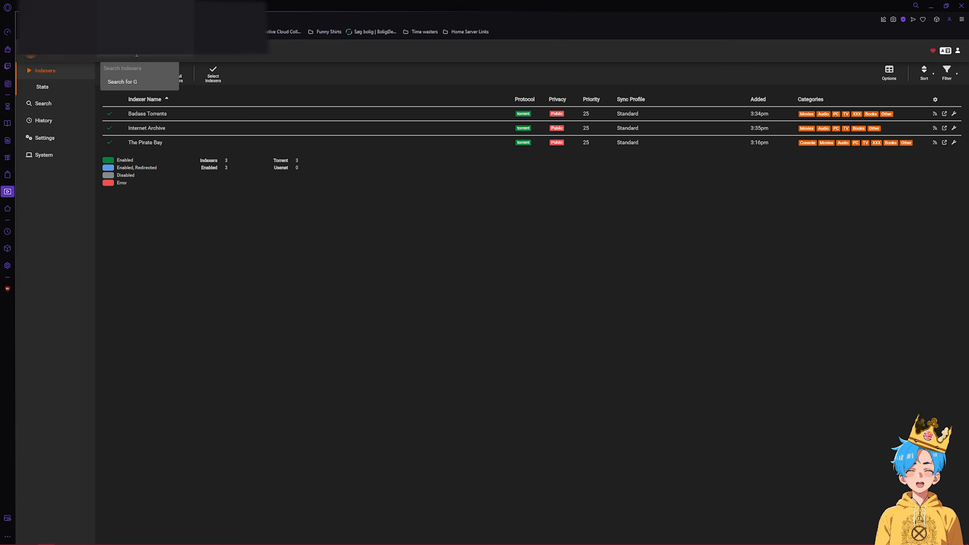
text(uardians of the gal)
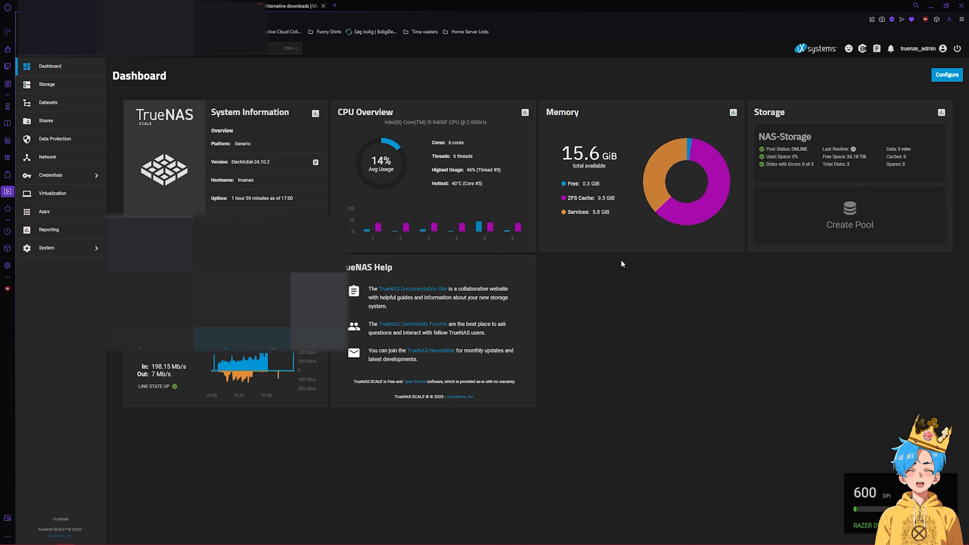
- Find radarr in the TrueNAS app catalogue and start its installation
click(44, 211)
click(916, 85)
text(radarr)
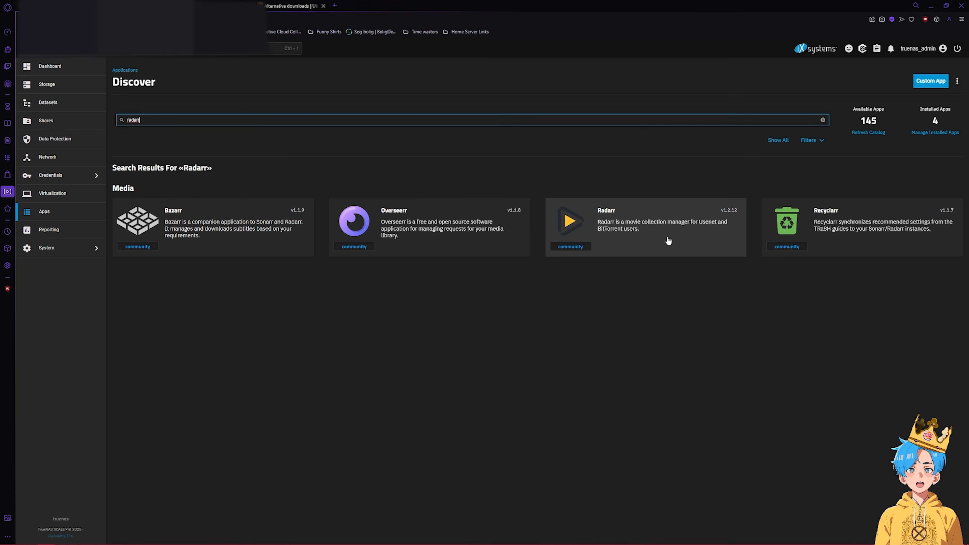
click(669, 241)
click(167, 171)
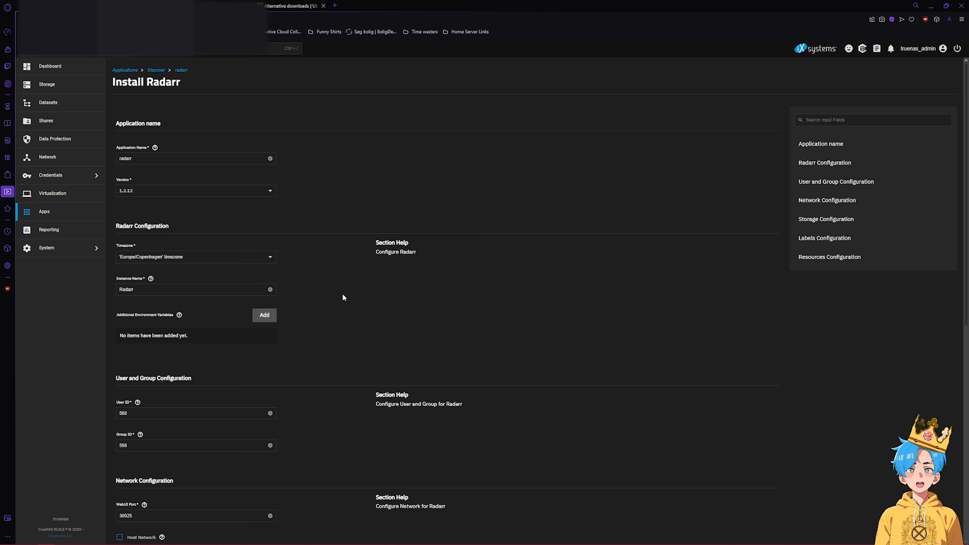
- Set Radarr's user ID and group ID to 1000
double_click(181, 413)
double_click(157, 444)
text(1000)
scroll(291, 448, down, 8)
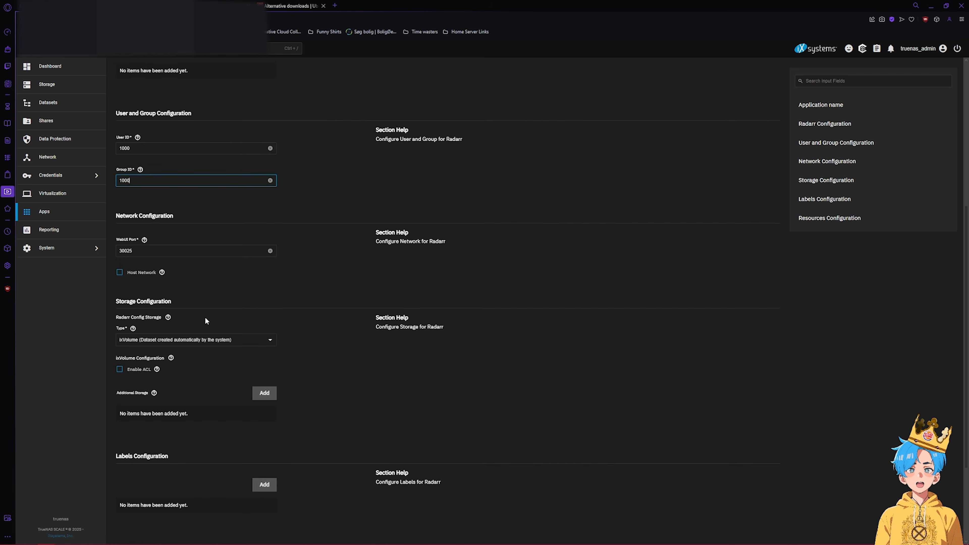
click(67, 356)
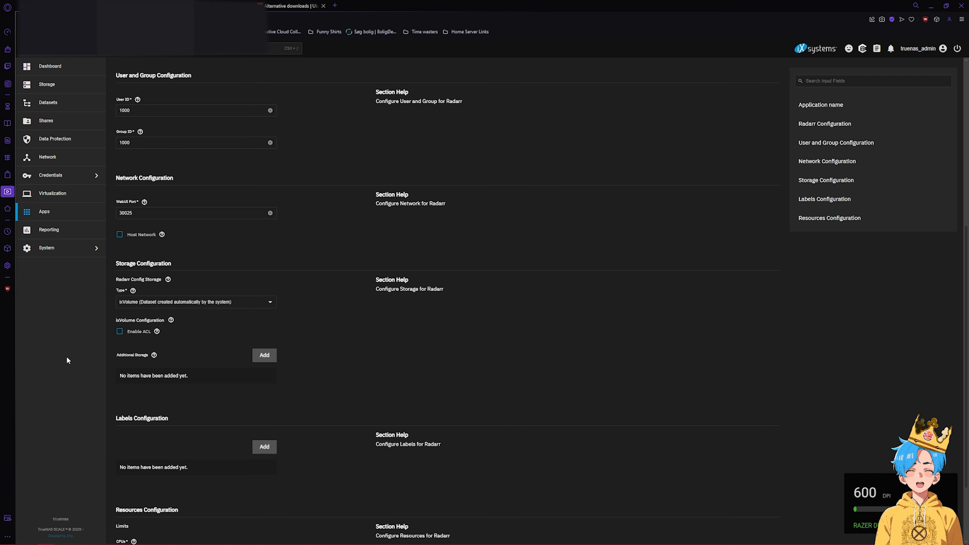
- Add Host Path storage /mnt/NAS-Storage/Media and copy the path into the mount path
scroll(229, 313, down, 1)
click(265, 317)
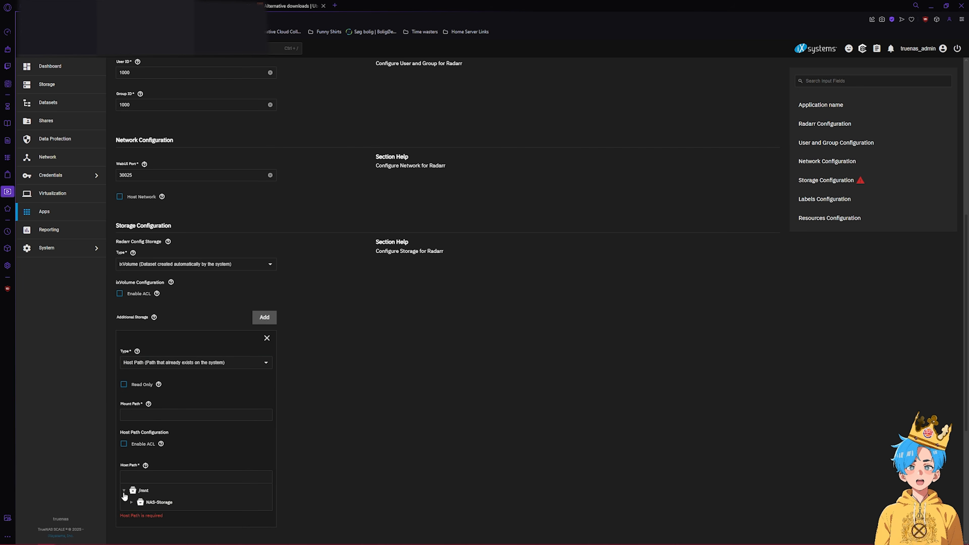
scroll(257, 491, down, 2)
click(153, 439)
click(140, 439)
click(187, 340)
drag(178, 403, 134, 407)
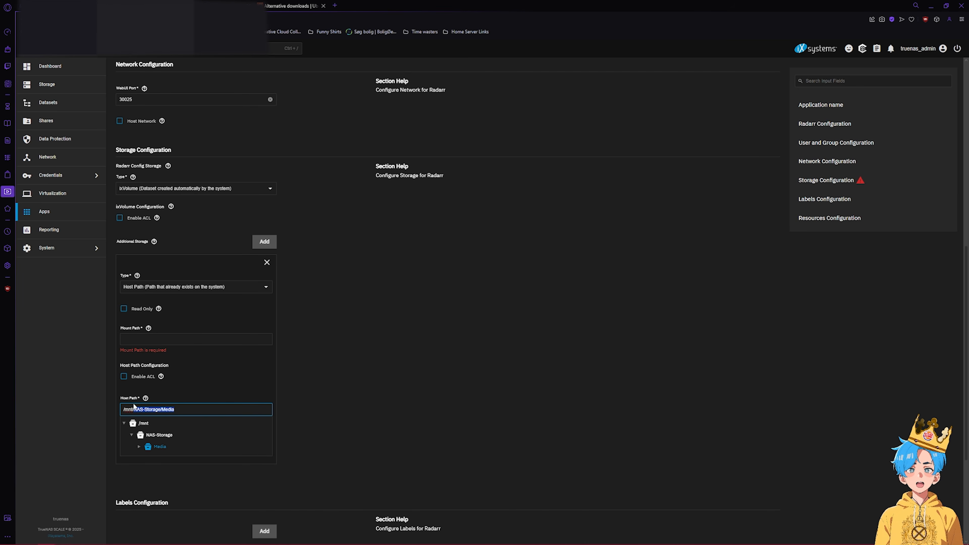
key(ctrl+c)
click(150, 341)
key(ctrl+v)
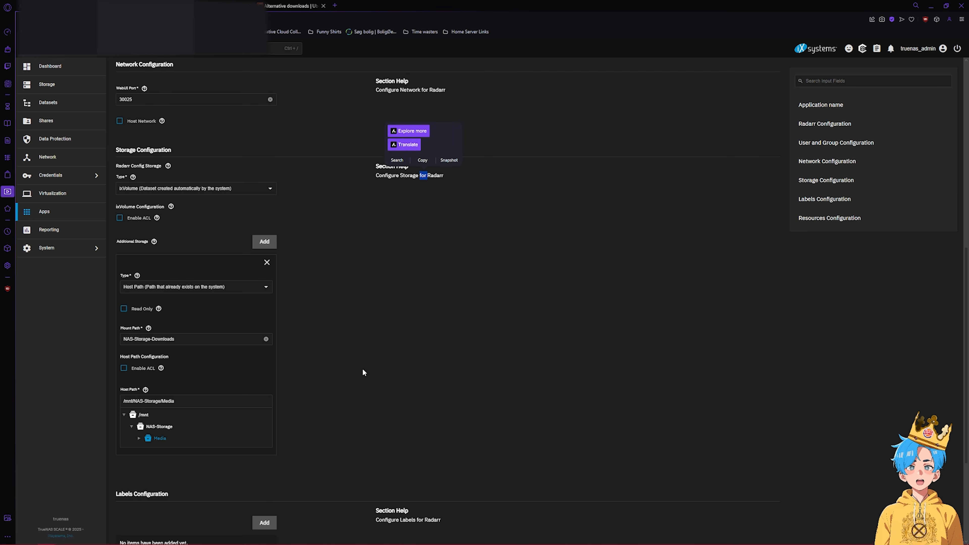
- Prefix the mount path with '/' and install Radarr
scroll(229, 325, up, 8)
scroll(122, 322, down, 8)
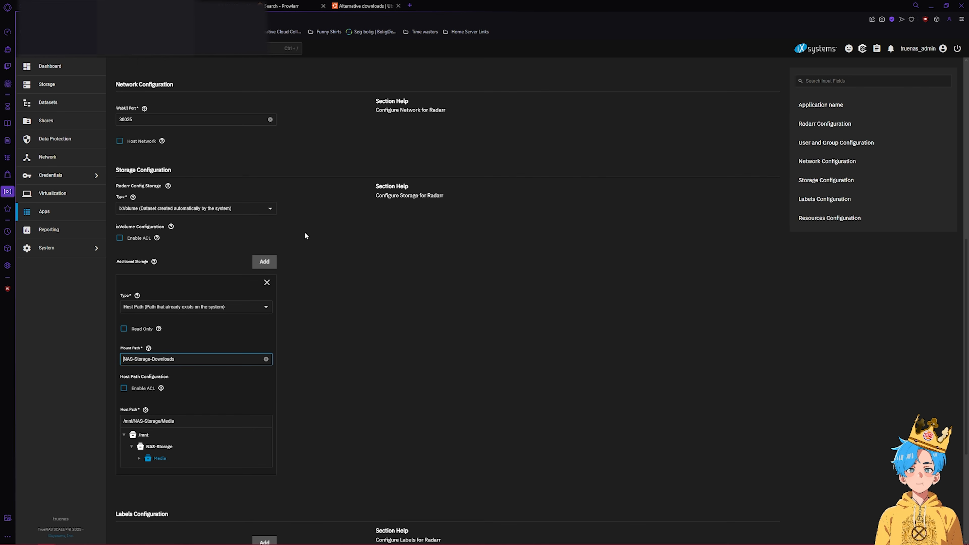
click(124, 359)
text(/)
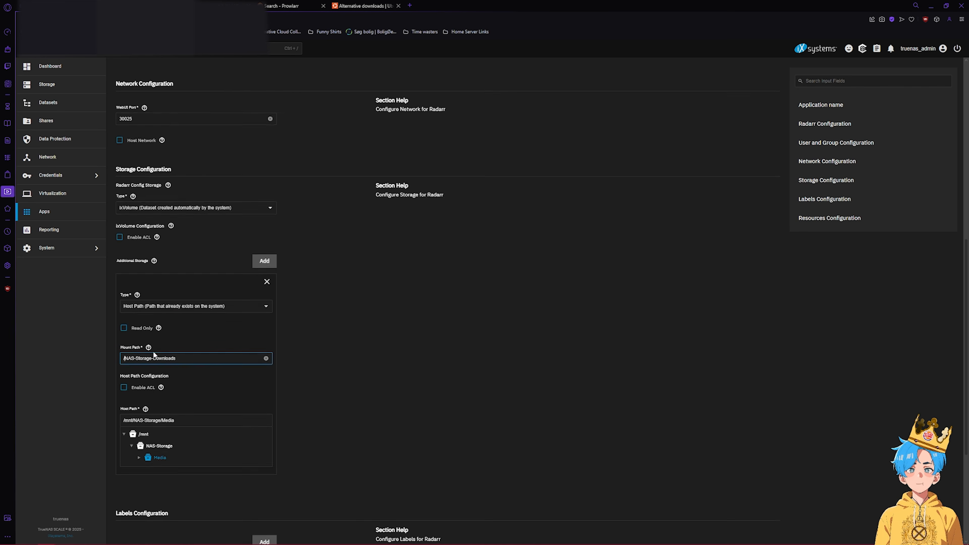
scroll(363, 336, down, 1)
scroll(267, 336, down, 4)
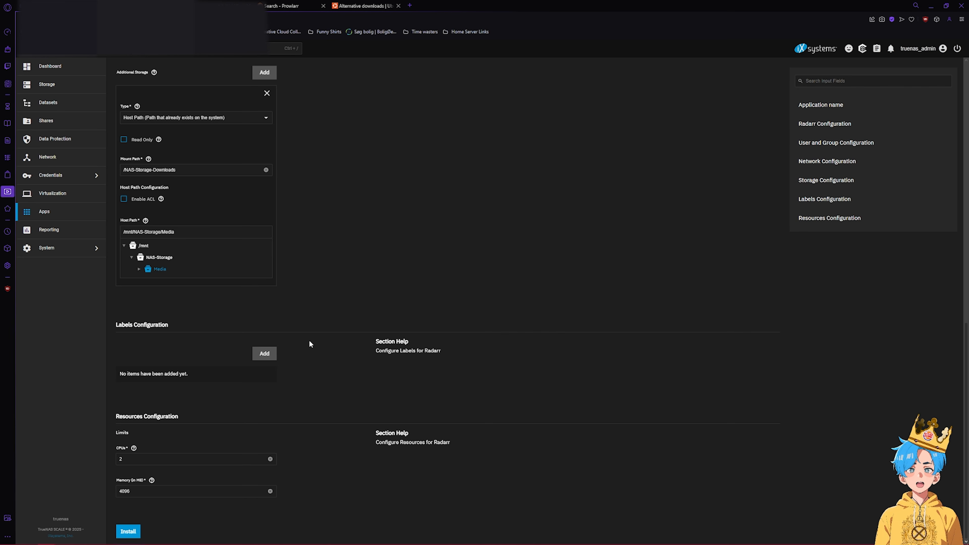
click(128, 531)
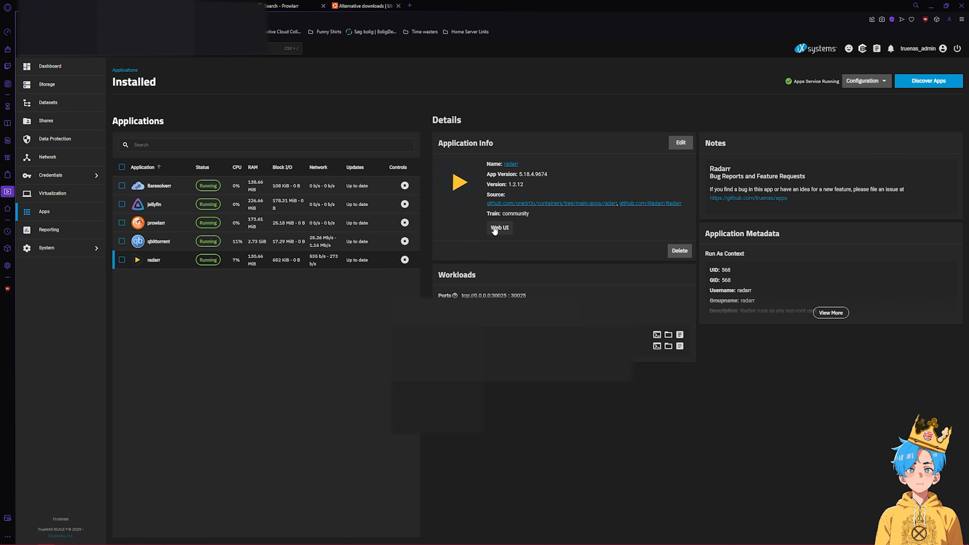
- In Radarr's Web UI, require Basic (Browser Popup) authentication with a username and password and save
click(497, 228)
click(522, 234)
click(517, 251)
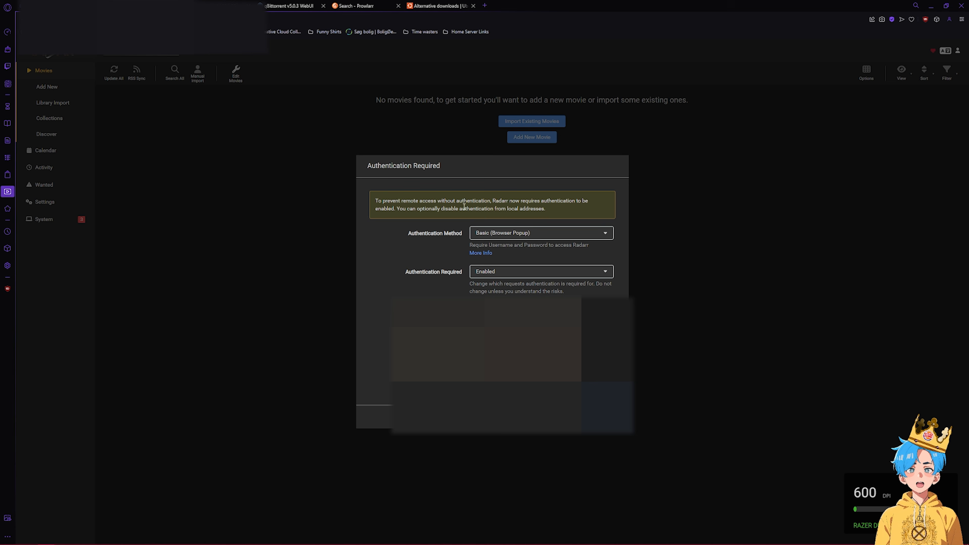
click(482, 309)
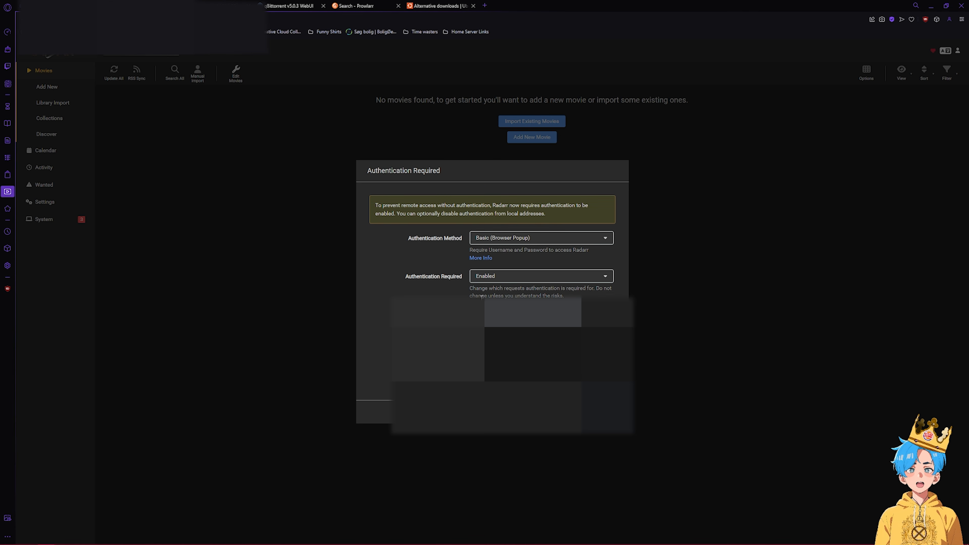
click(534, 355)
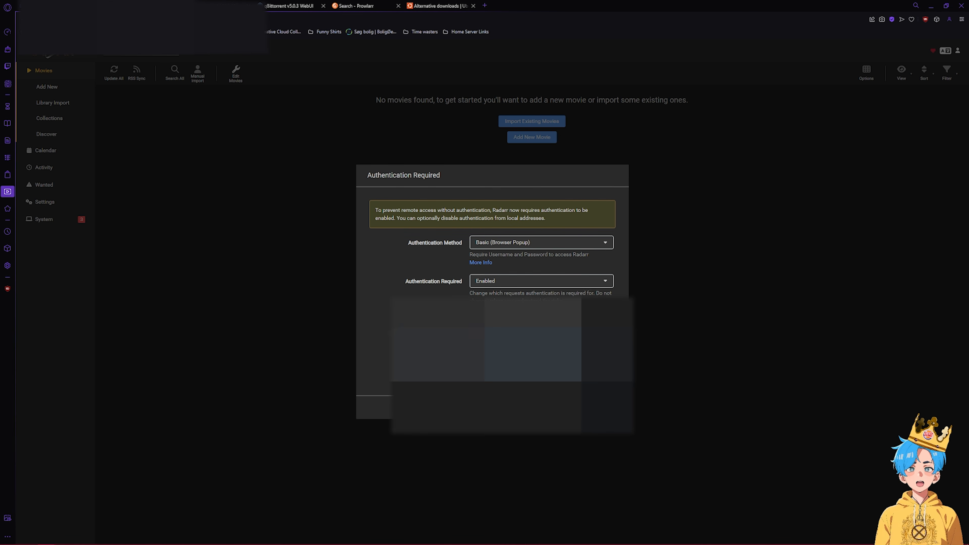
click(604, 403)
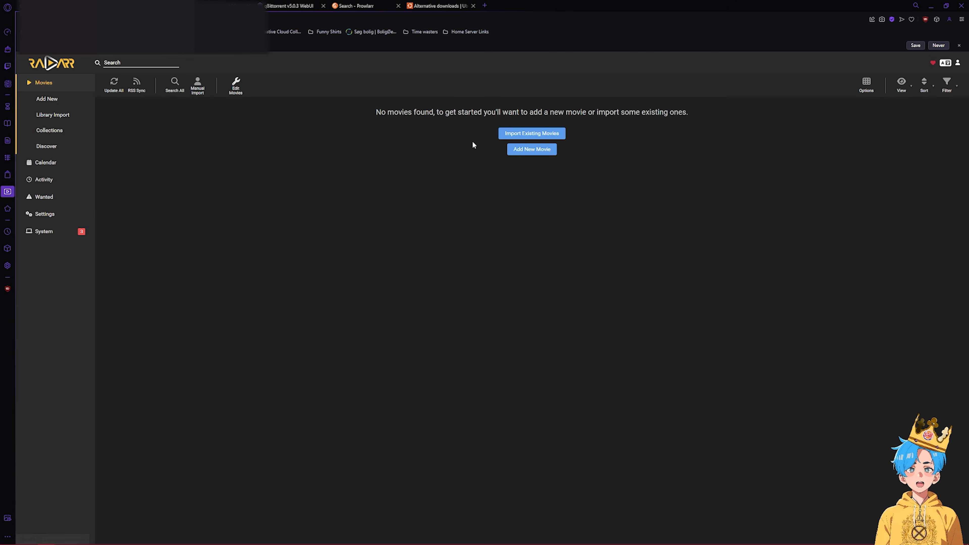
click(530, 133)
- Pick /NAS-Storage-Downloads/Media for library import and preview the Movies and Shows matches
click(520, 179)
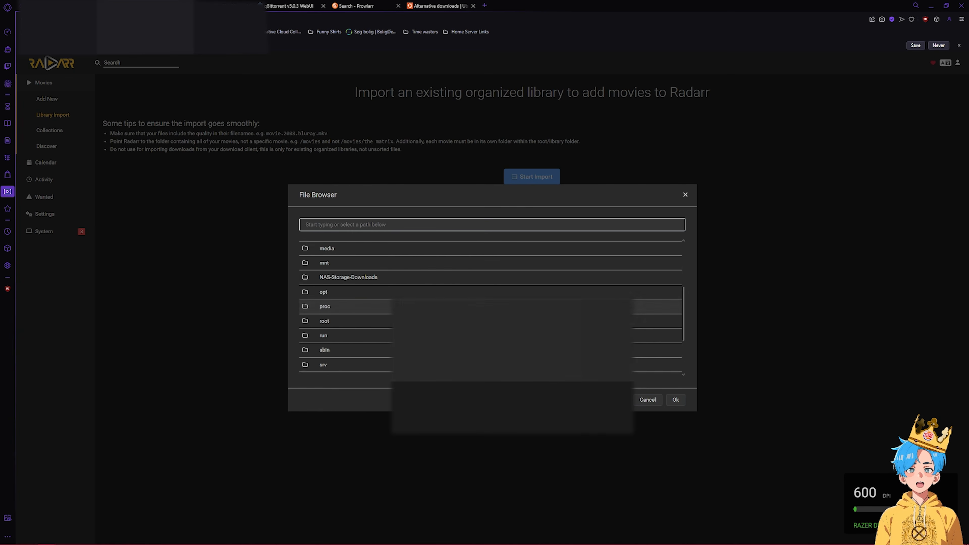
scroll(362, 286, down, 3)
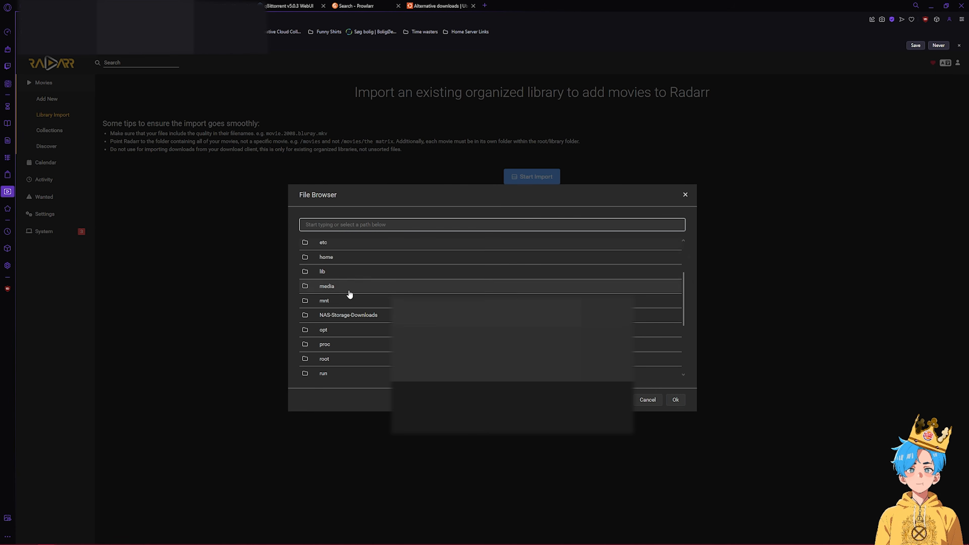
click(354, 284)
click(362, 254)
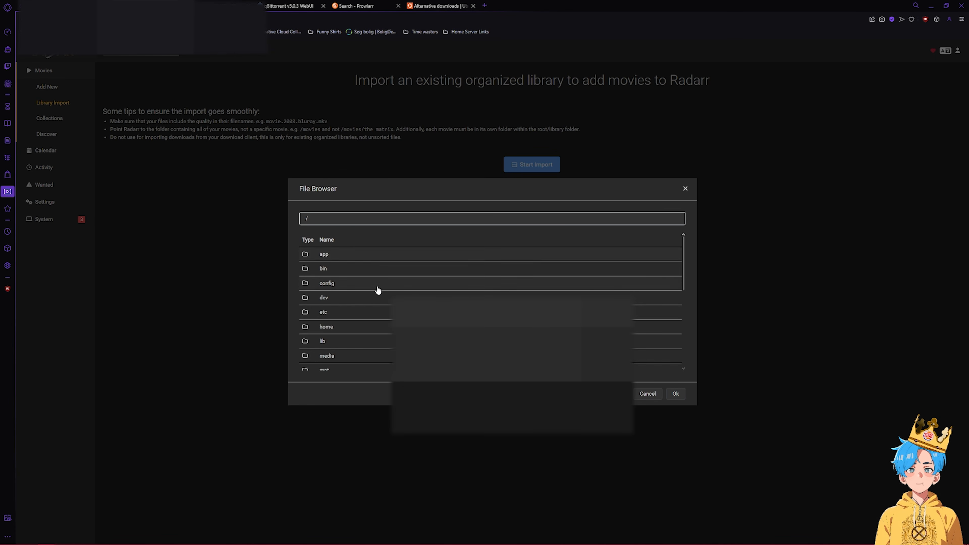
scroll(359, 296, down, 2)
click(339, 314)
click(338, 314)
click(675, 394)
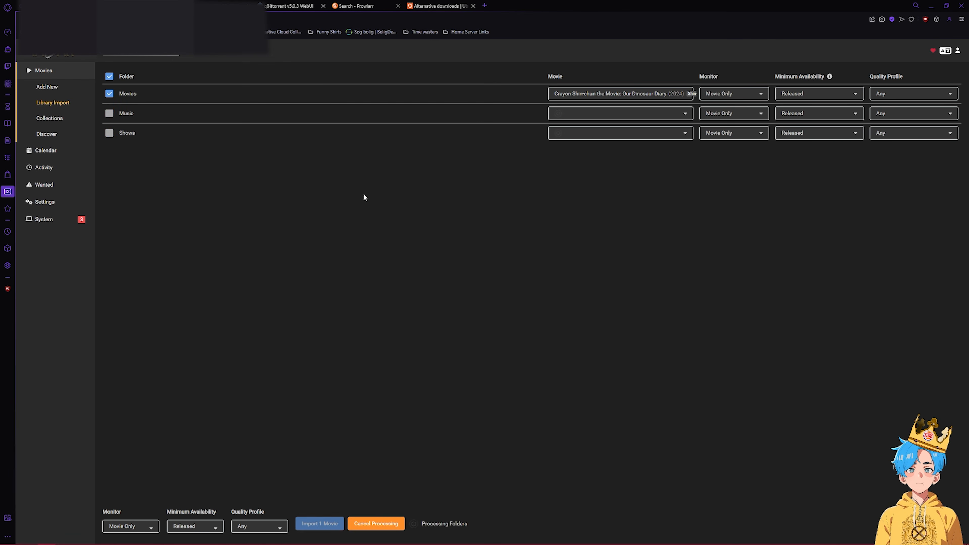
click(596, 94)
click(568, 134)
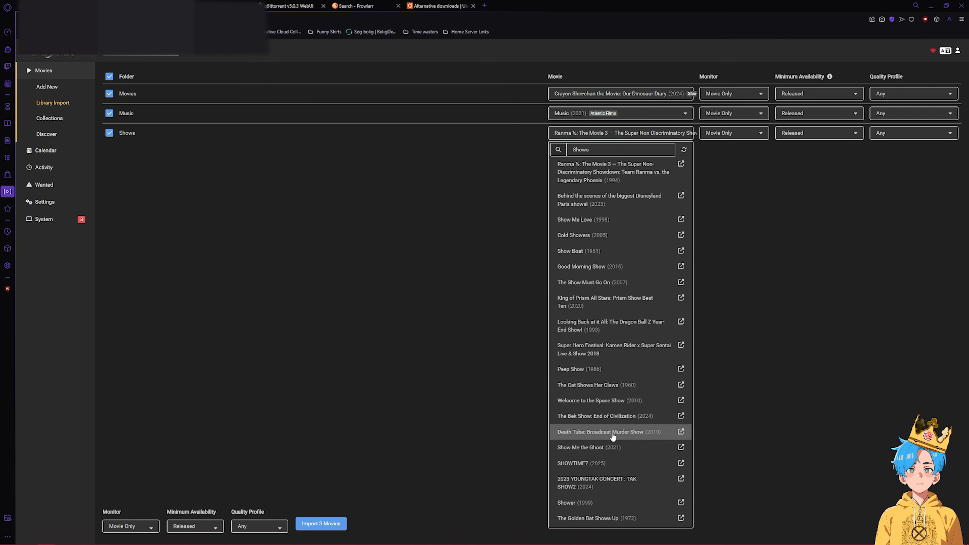
- Start adding an indexer in Radarr's Settings > Indexers, then go to Prowlarr's Settings
click(44, 219)
click(45, 139)
click(46, 219)
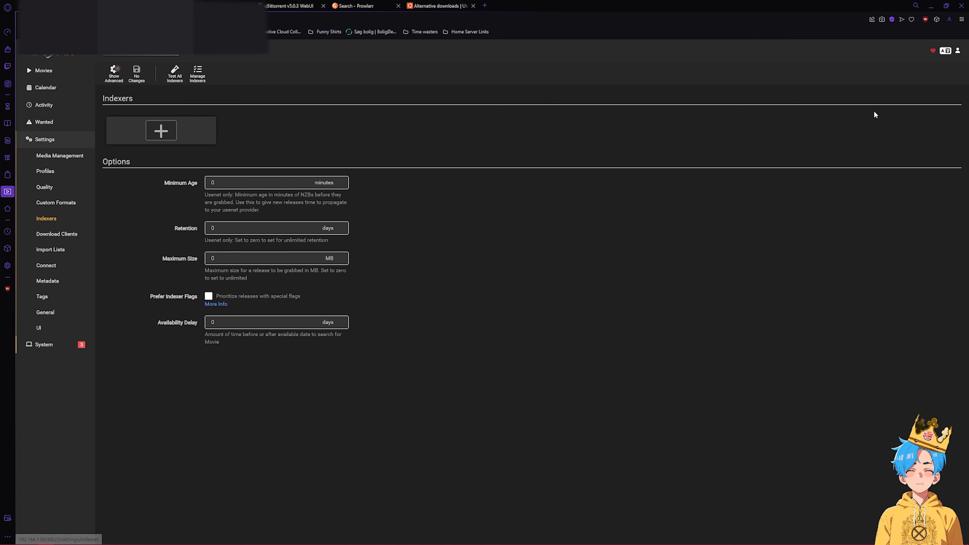
click(161, 130)
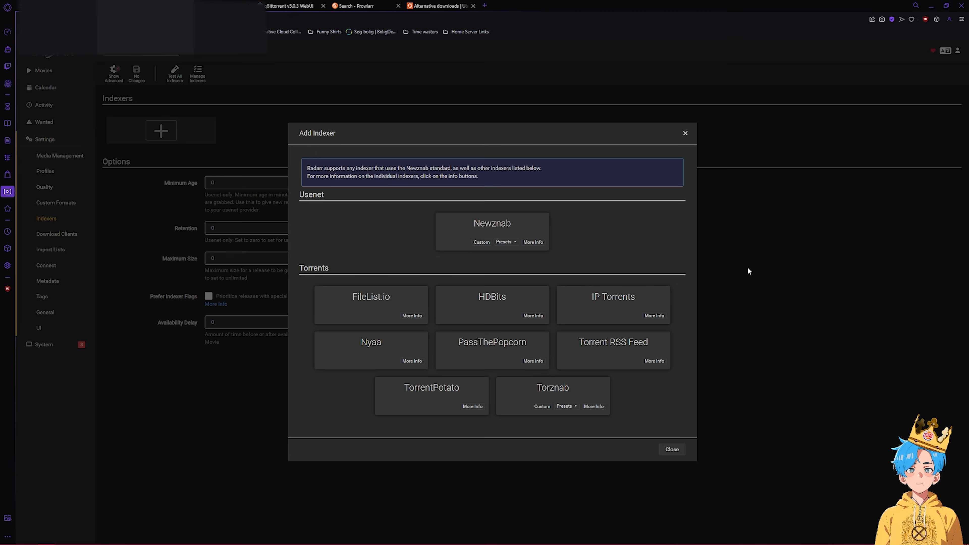
click(350, 6)
click(45, 139)
click(45, 123)
- Start adding Radarr as a Prowlarr application and edit the Prowlarr server address
click(42, 154)
click(285, 206)
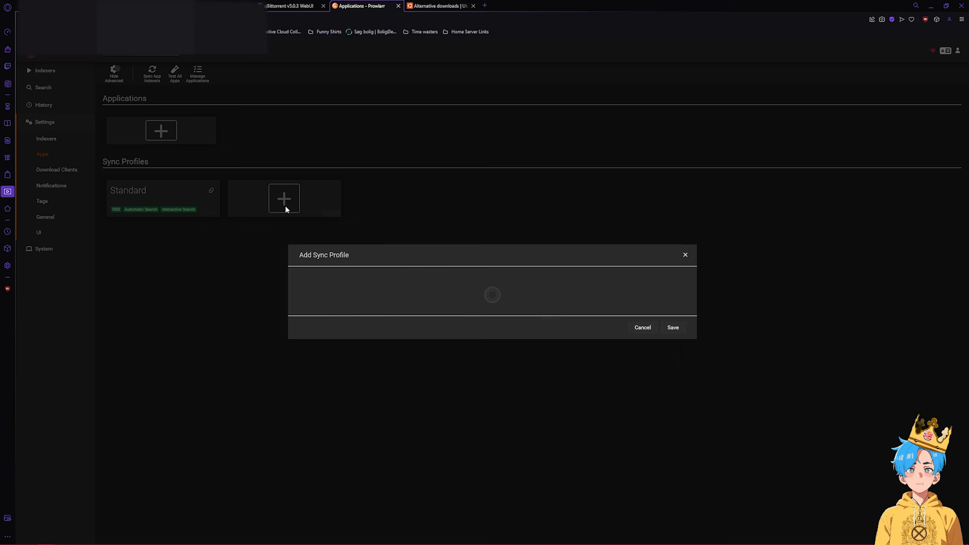
click(286, 209)
click(161, 131)
click(381, 293)
click(531, 289)
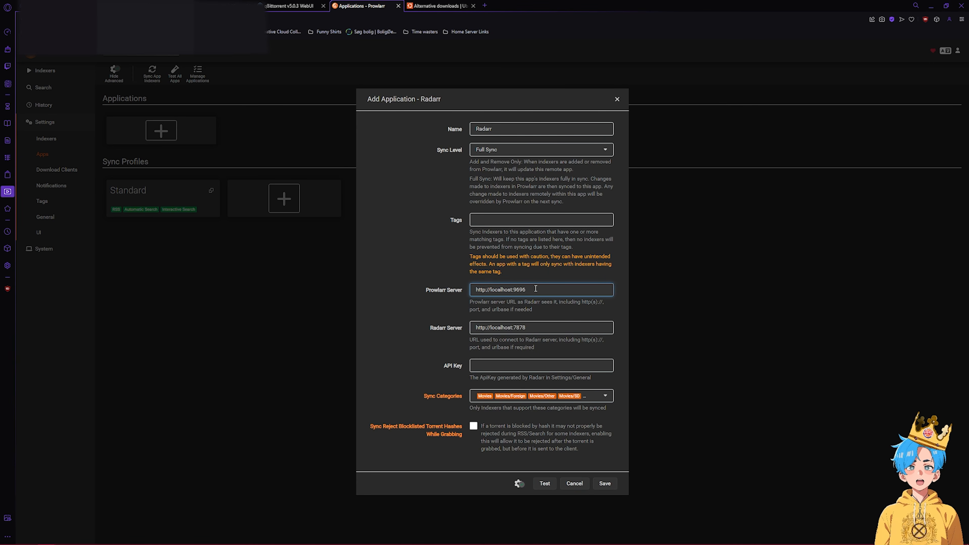
click(271, 20)
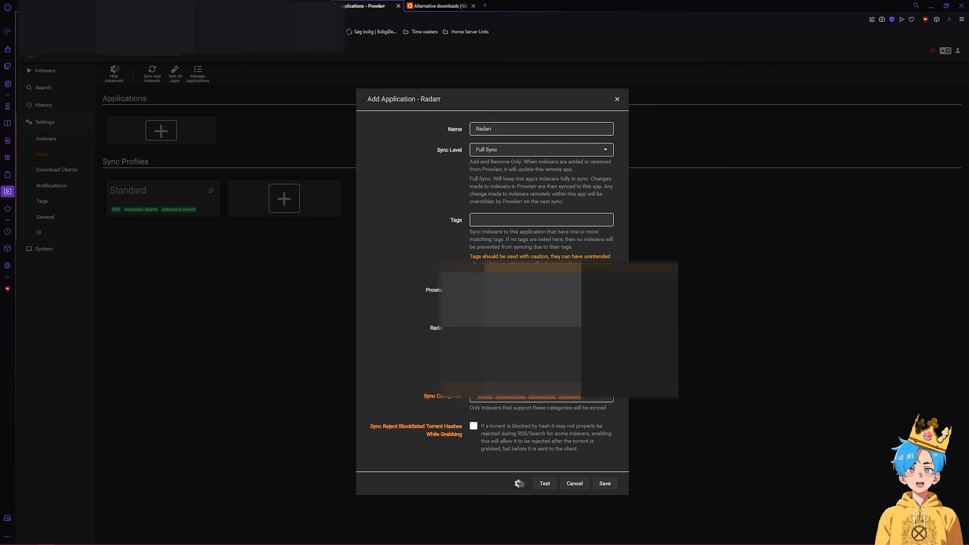
- Look through Radarr's settings pages up to General, then save the Radarr application in Prowlarr
click(218, 6)
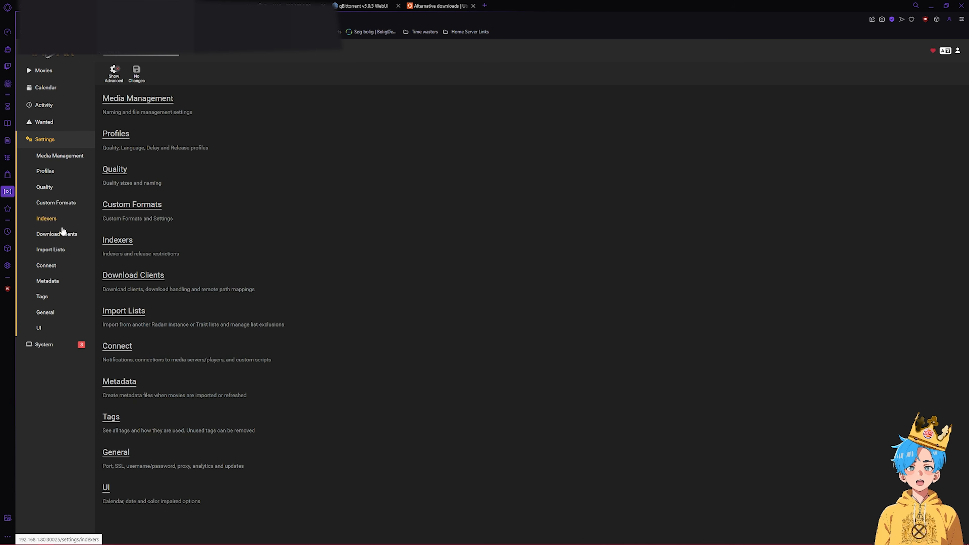
click(58, 234)
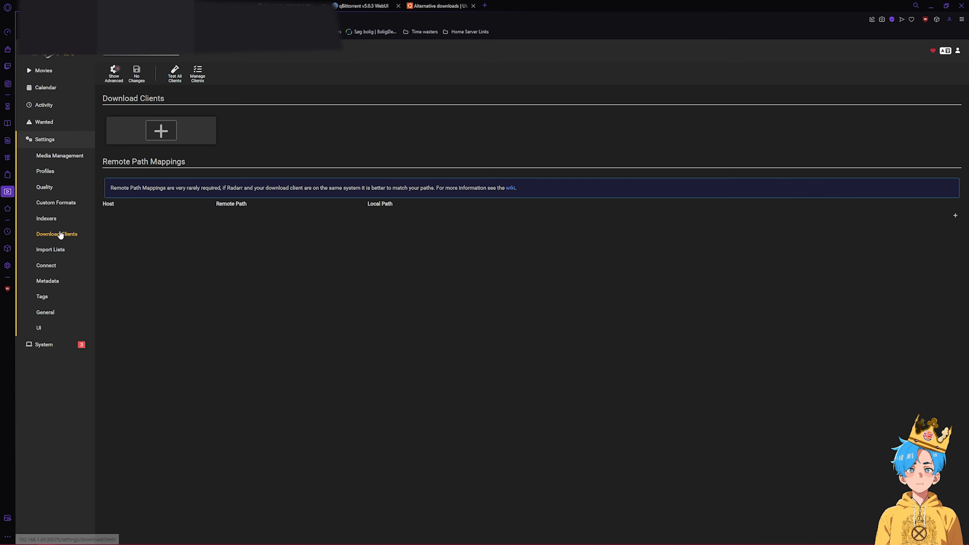
click(46, 218)
click(46, 266)
click(161, 130)
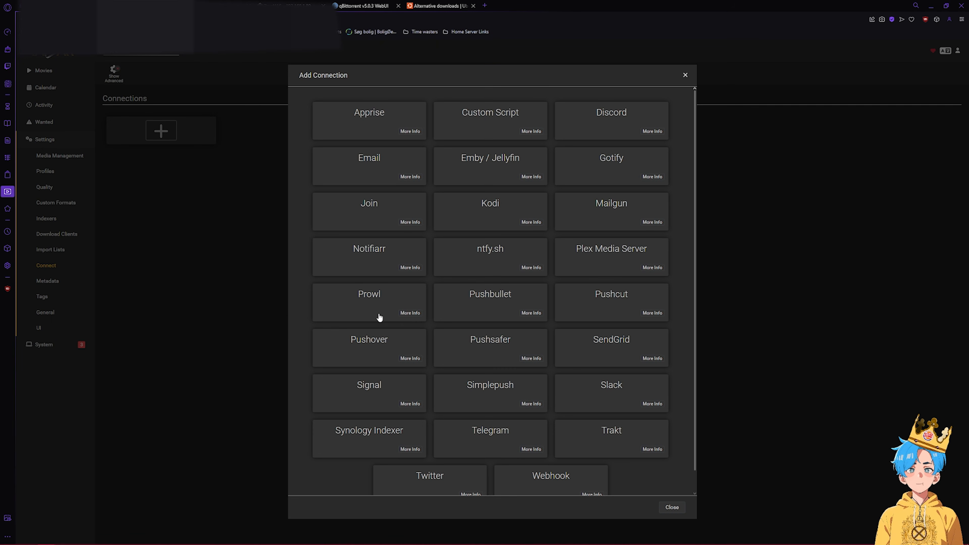
scroll(380, 318, down, 2)
scroll(602, 318, up, 2)
click(67, 171)
click(66, 176)
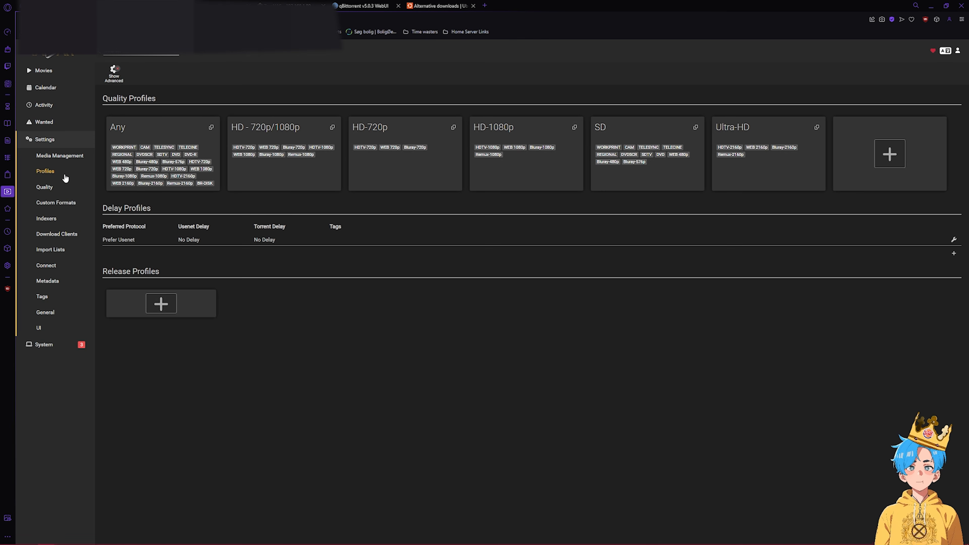
click(63, 156)
click(58, 218)
click(54, 280)
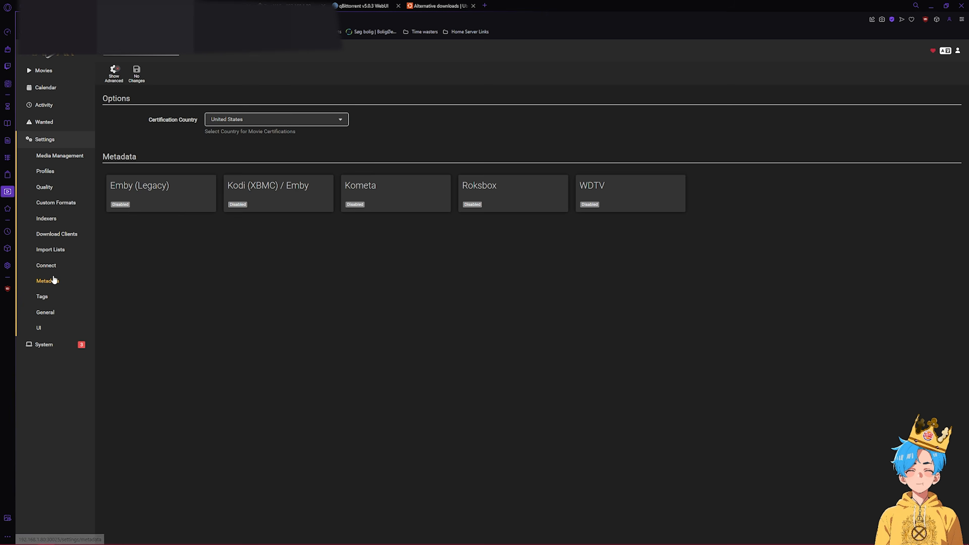
click(45, 312)
scroll(530, 305, down, 2)
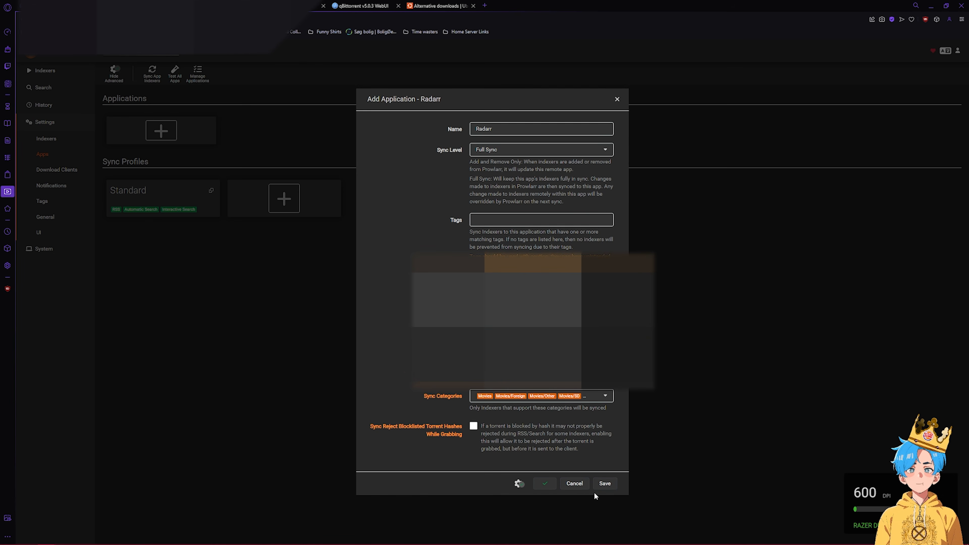
click(598, 485)
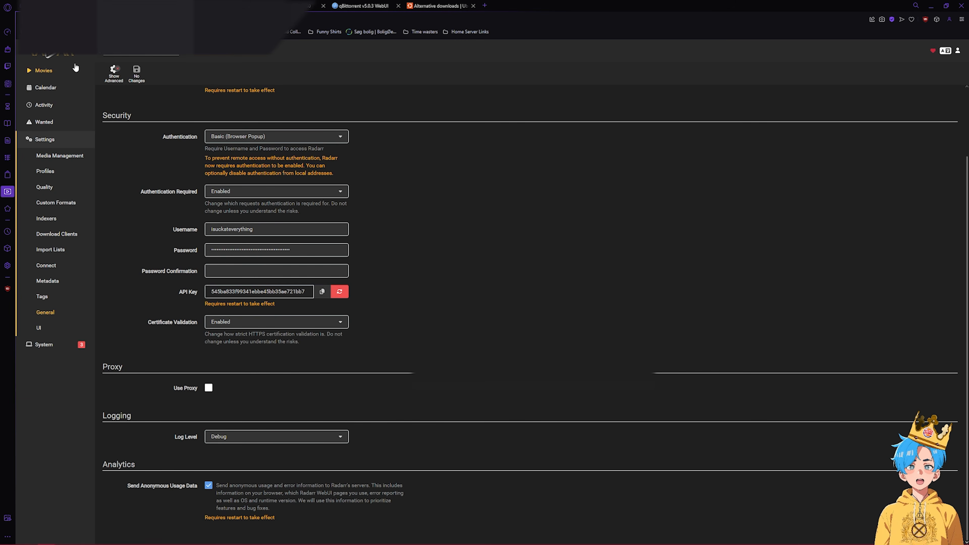
- Check Radarr's System status and Add New movies page, then enter the login username
click(54, 342)
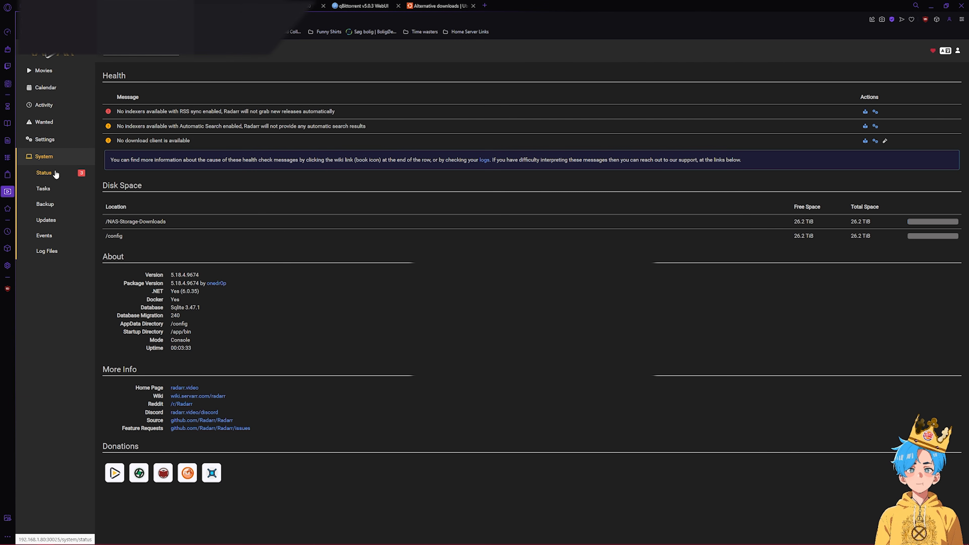
click(54, 77)
click(53, 86)
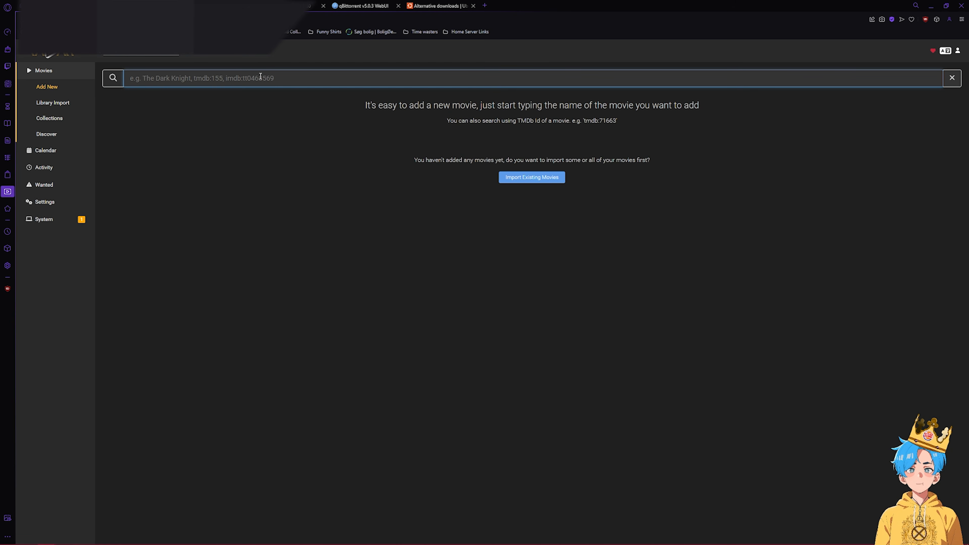
text(darkniIsuckAtEverything)
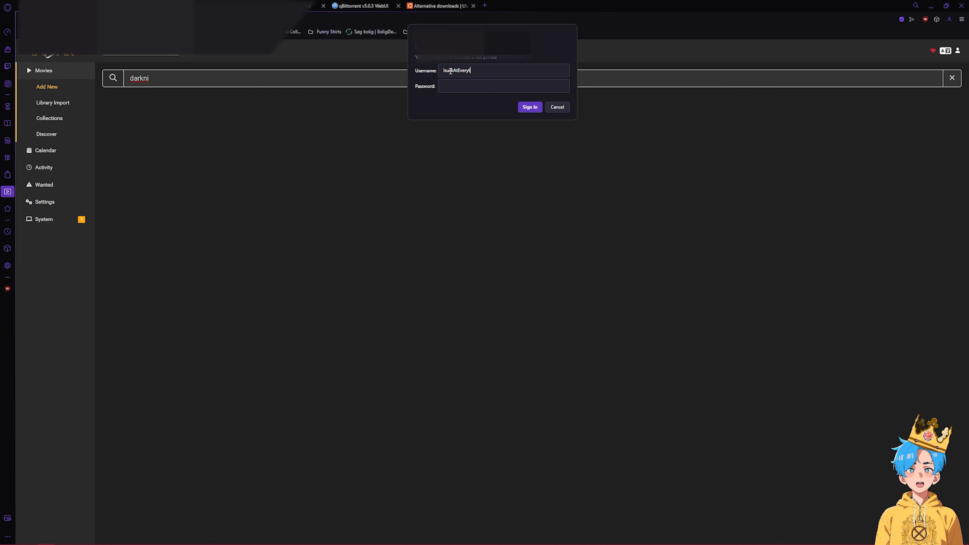
click(464, 88)
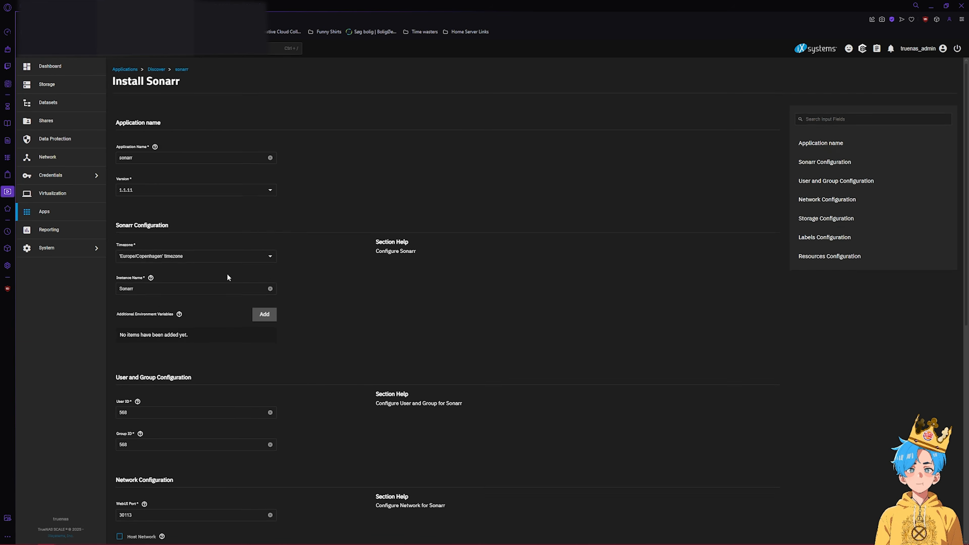
- Add a Host Path storage entry to Sonarr mounted at /NAS-Storage-Downloads
scroll(382, 267, down, 10)
click(264, 279)
click(157, 377)
text(/NAS-Storage-Downloads)
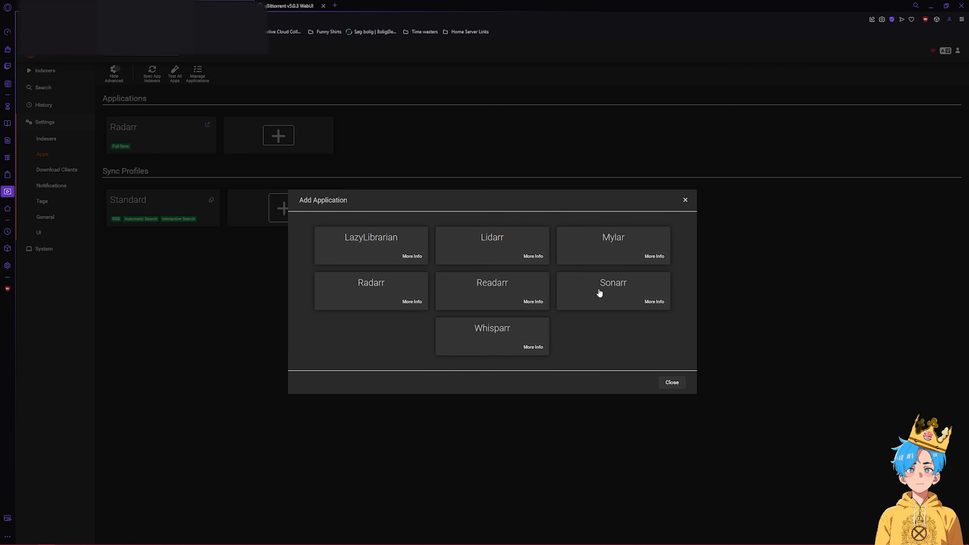
- Add Sonarr as a Prowlarr application, then review Sonarr's Download Clients and Profiles settings
click(599, 292)
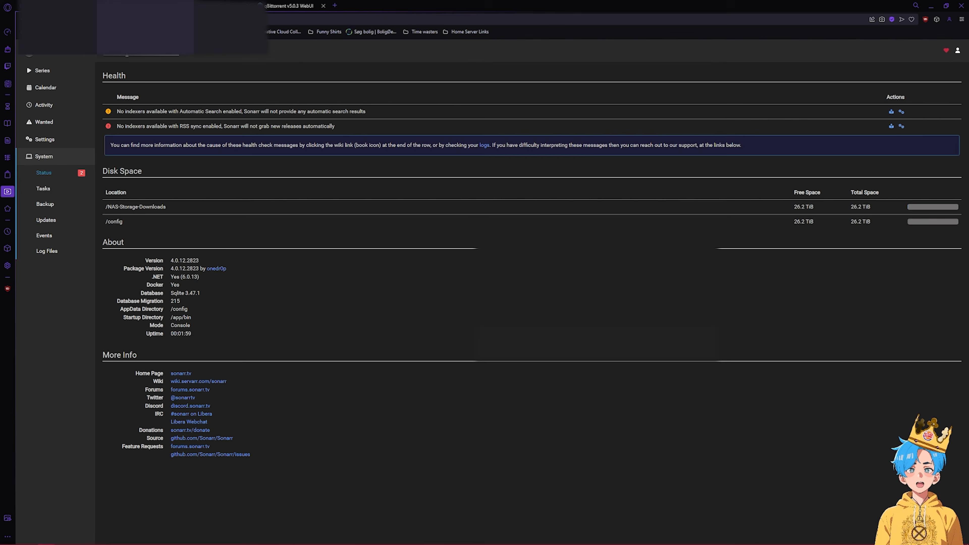
click(45, 139)
click(57, 233)
click(45, 171)
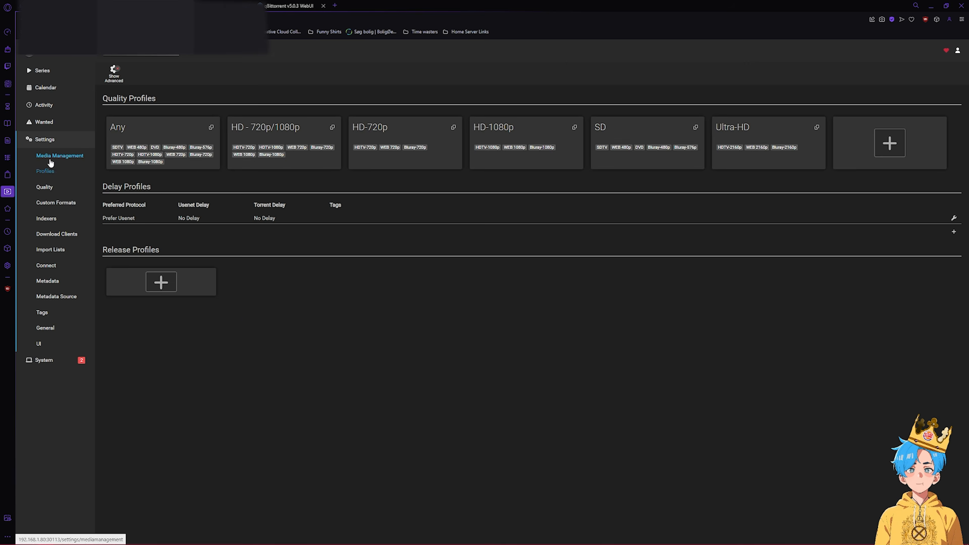
- Review Sonarr's Indexers, Connect and General settings, then pick a Monitor option for The Rookie
click(47, 218)
click(47, 266)
click(45, 327)
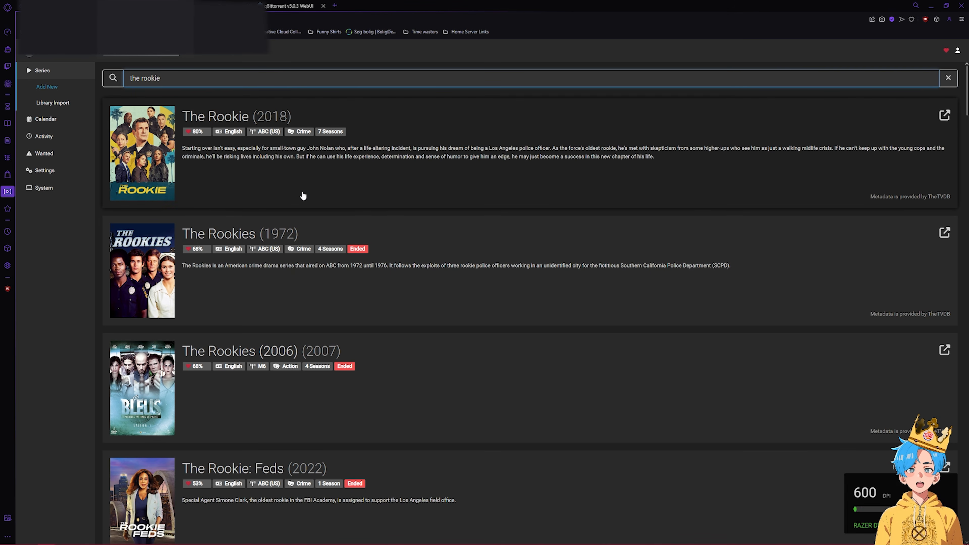
scroll(489, 442, down, 3)
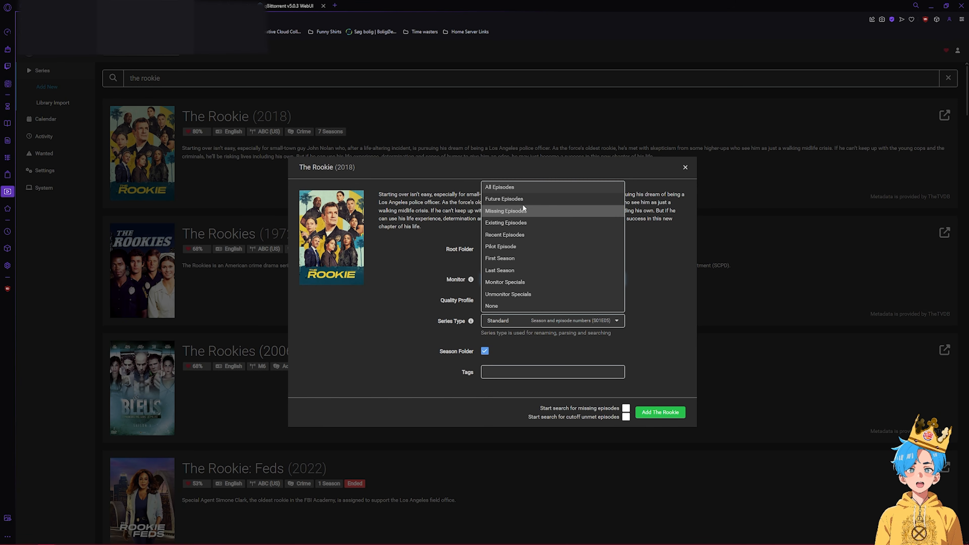
click(524, 209)
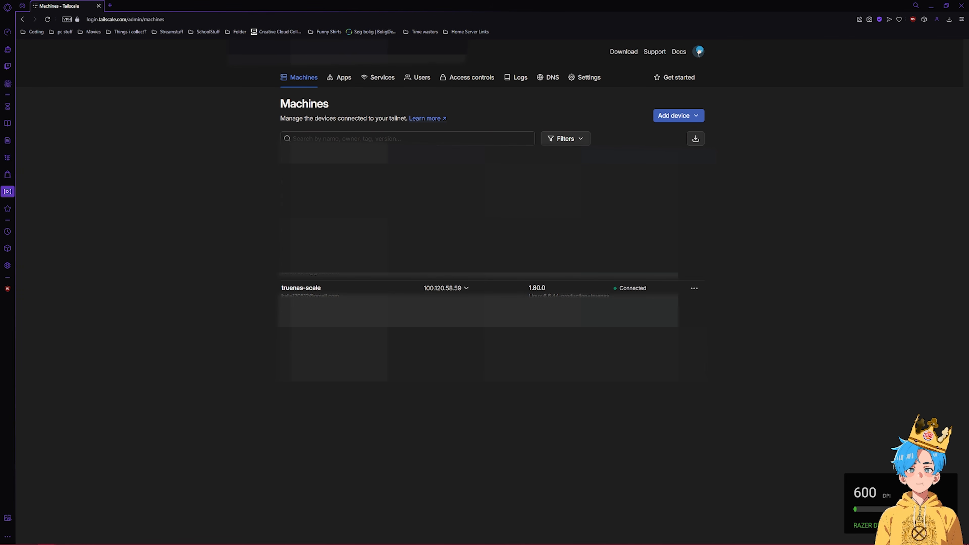
- Generate a reusable Tailscale auth key with the description 'TEST'
click(580, 78)
click(304, 259)
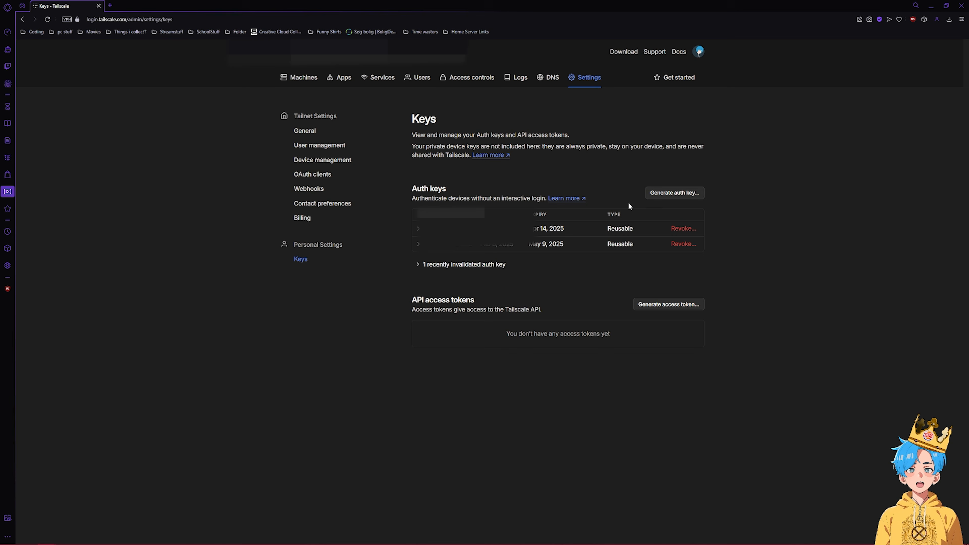
click(680, 194)
click(455, 121)
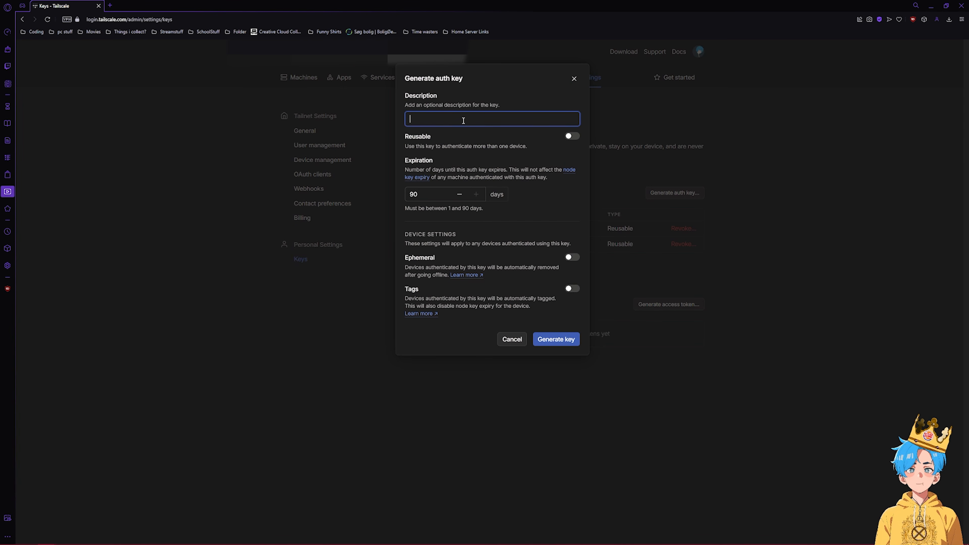
click(572, 138)
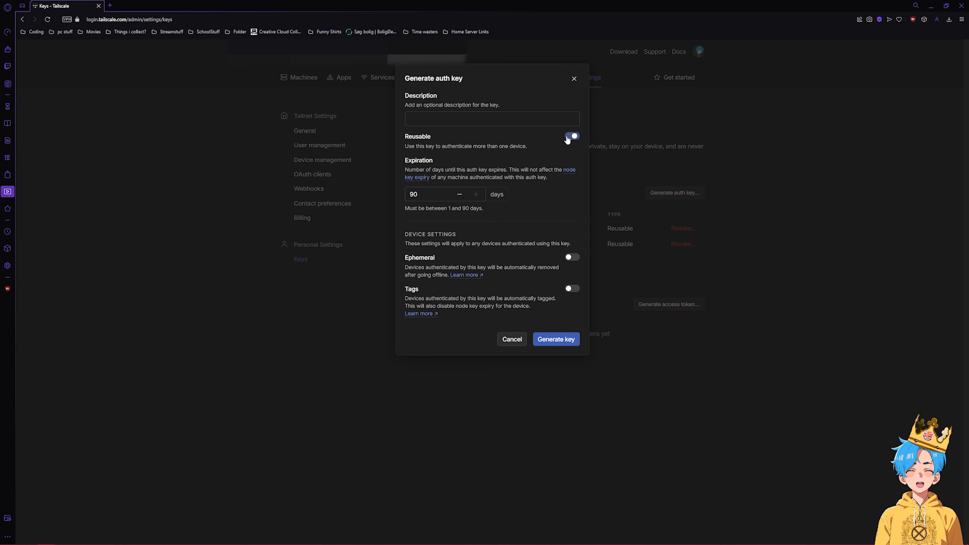
click(491, 121)
text(TEST)
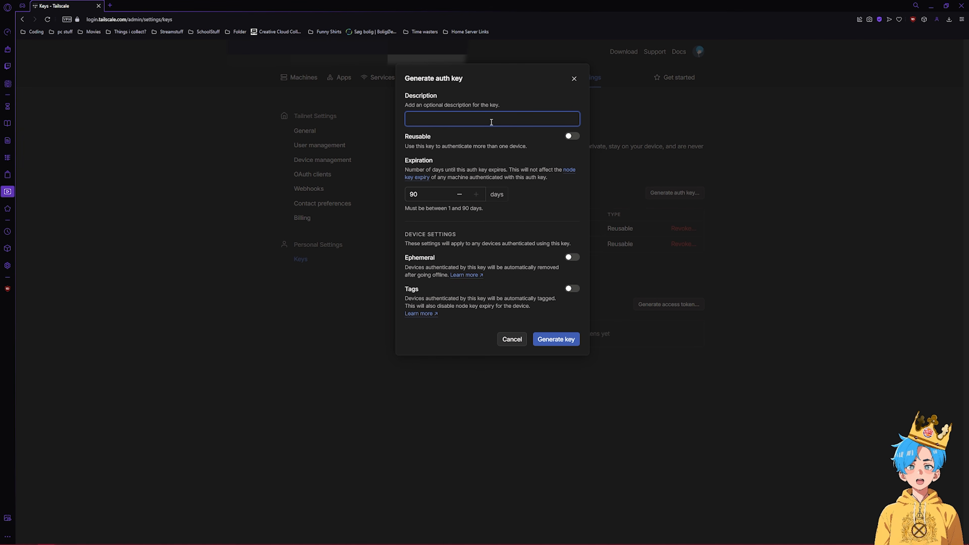
click(571, 136)
click(556, 338)
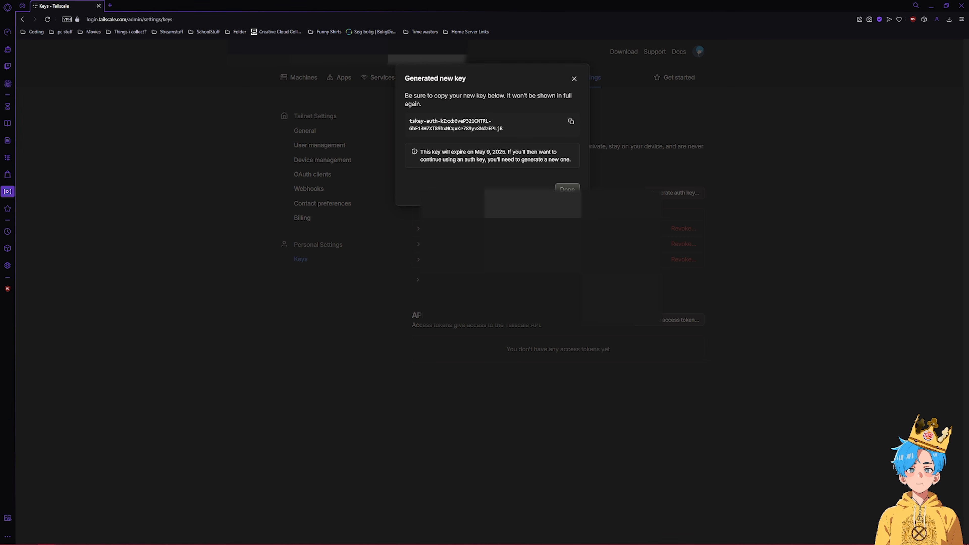
click(567, 189)
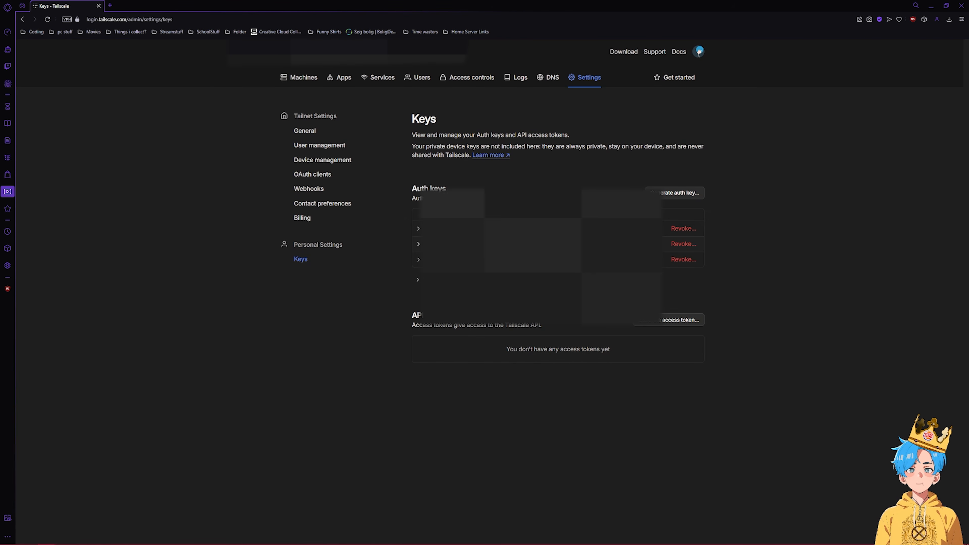
- Inspect the first auth key's details, then start and cancel revoking an older key
click(418, 230)
click(419, 229)
click(684, 260)
click(558, 138)
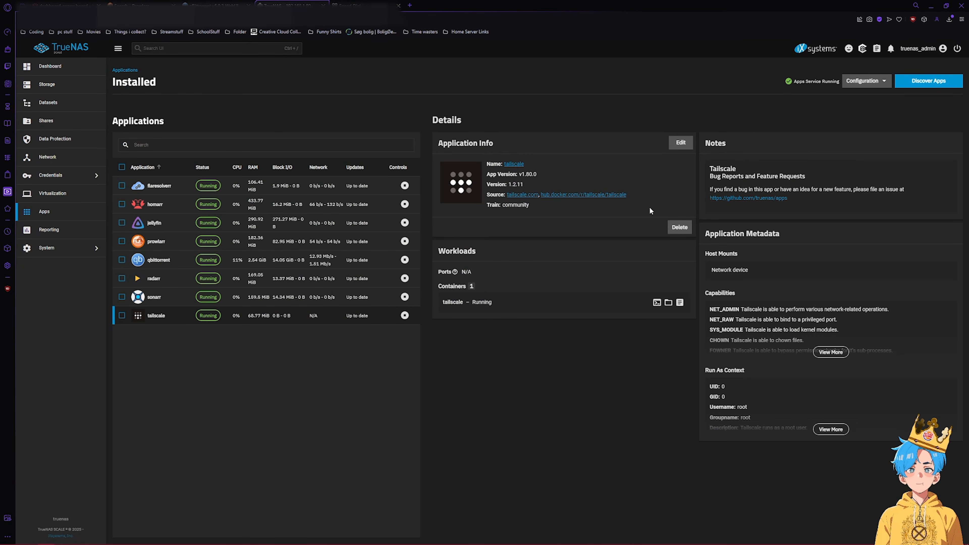
click(681, 143)
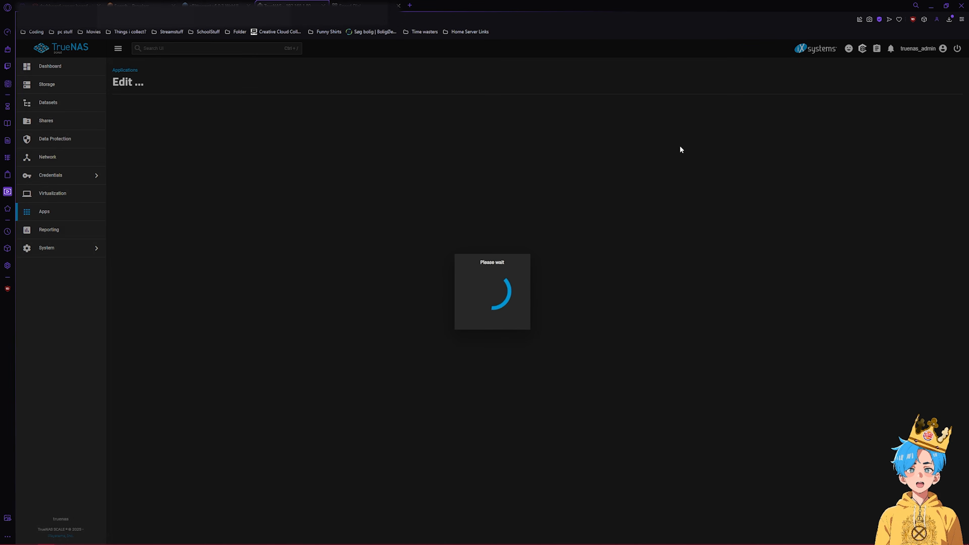
click(241, 257)
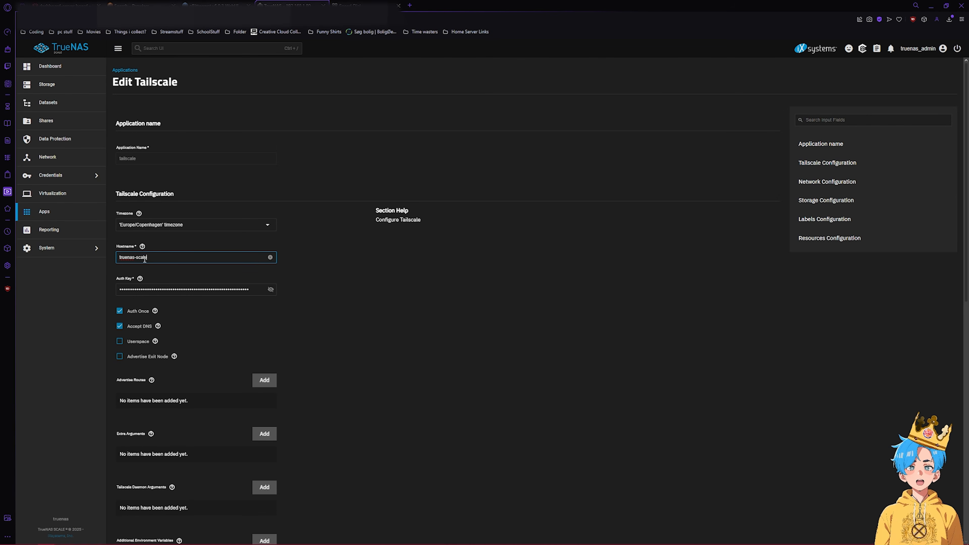
click(389, 279)
double_click(224, 286)
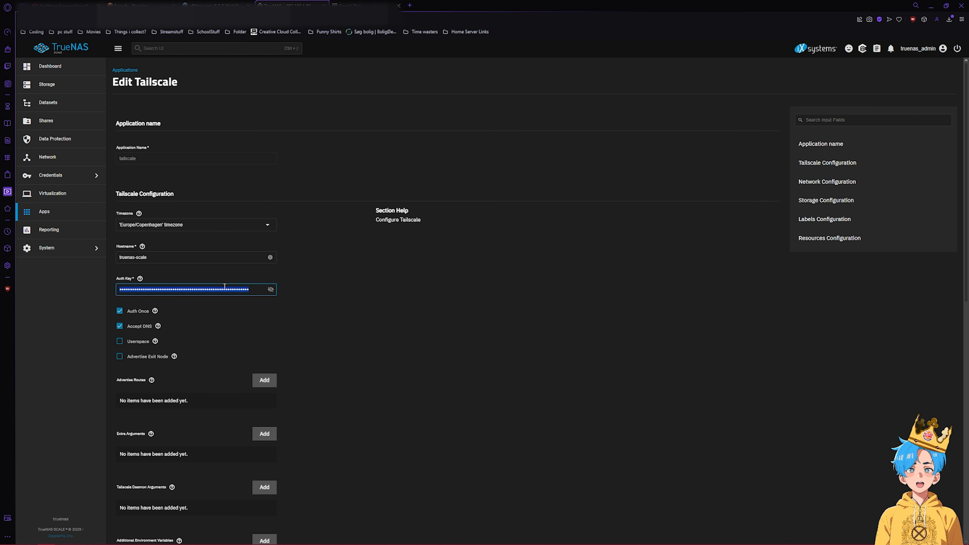
click(359, 297)
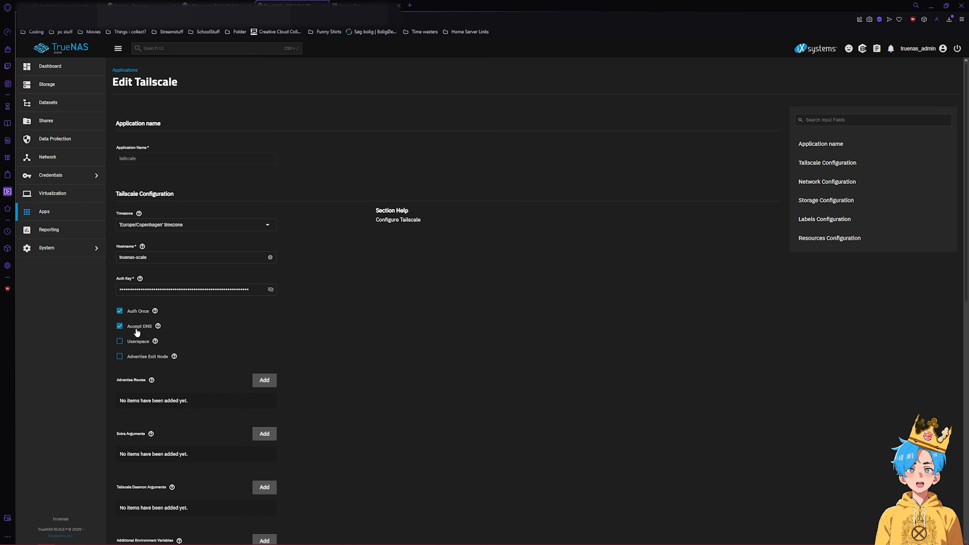
scroll(138, 332, down, 12)
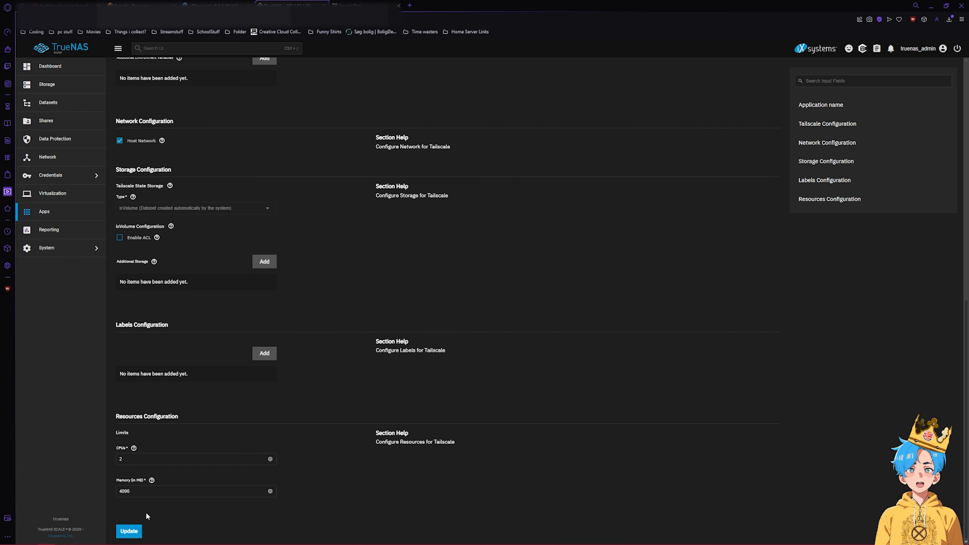
scroll(254, 307, up, 12)
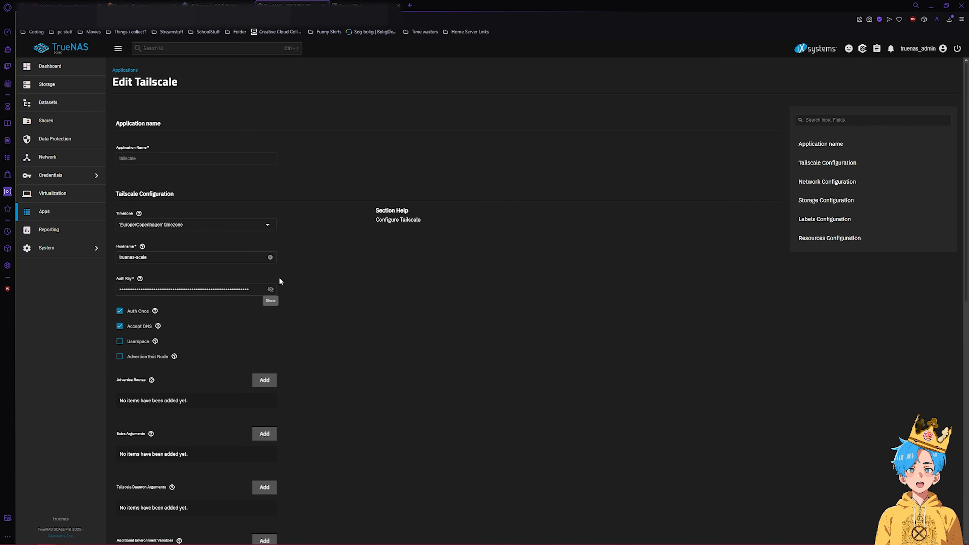
key(alt+Left)
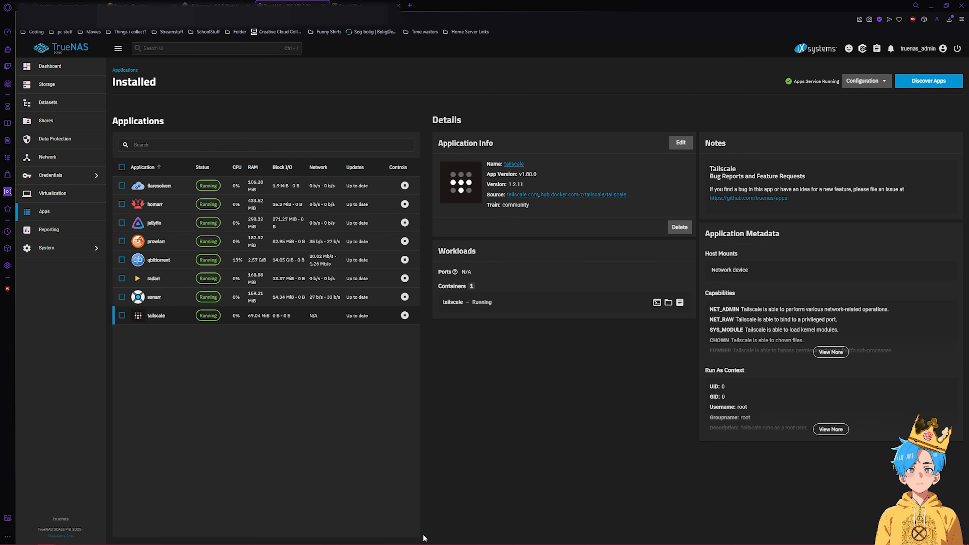